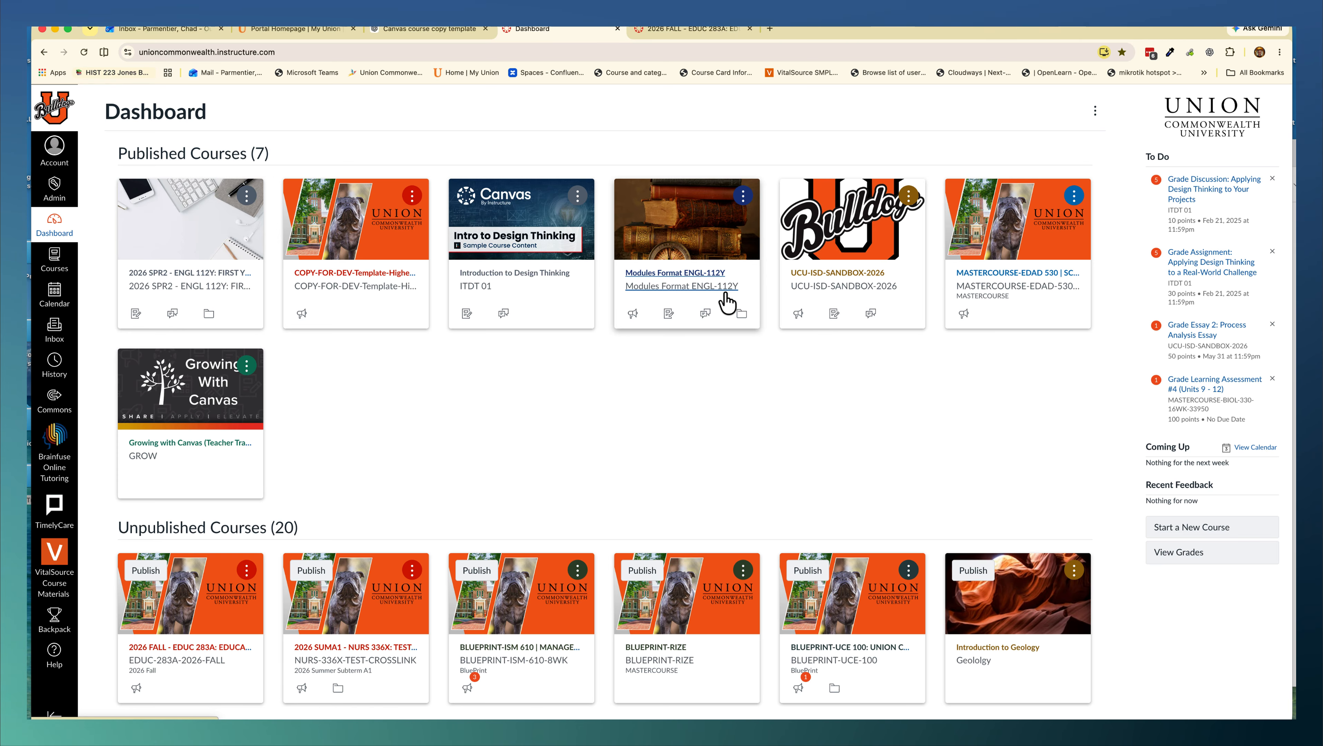
Step: Look through the published and unpublished course cards on the dashboard
scroll(682, 338, "down", 6)
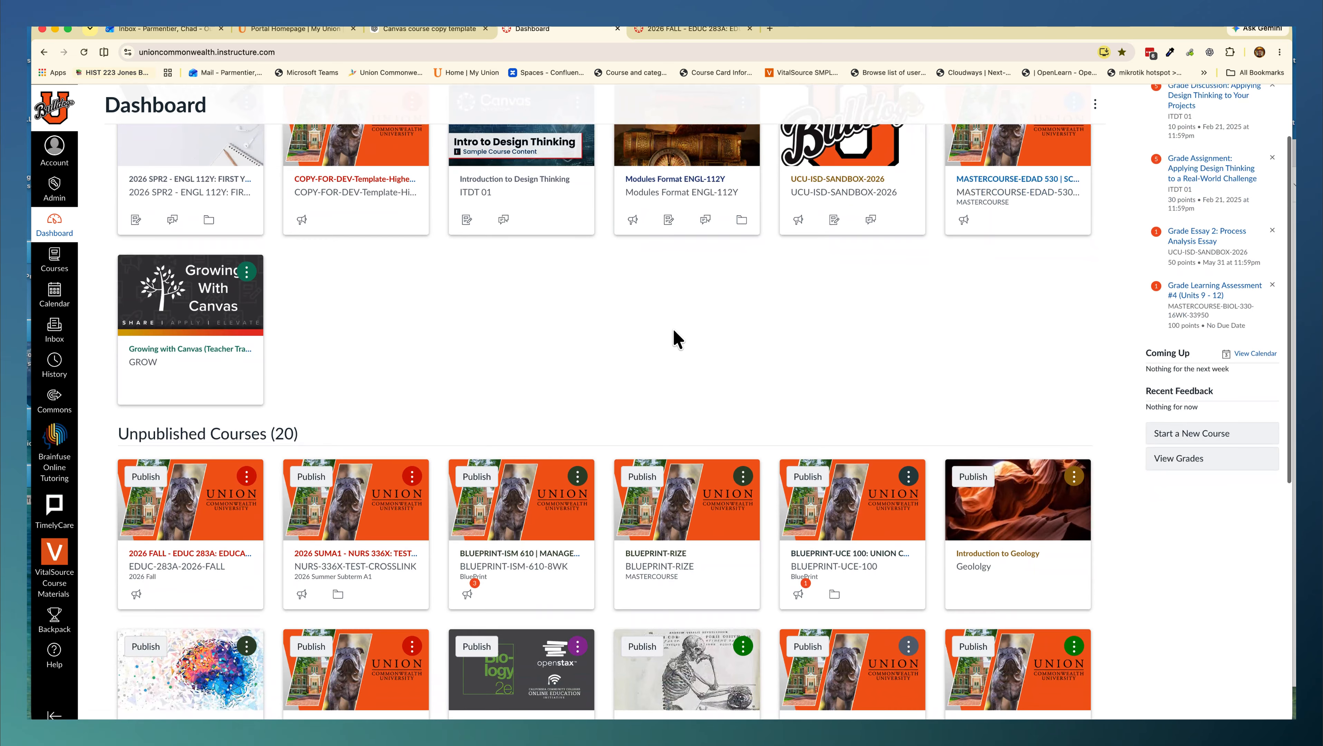
scroll(674, 339, "down", 4)
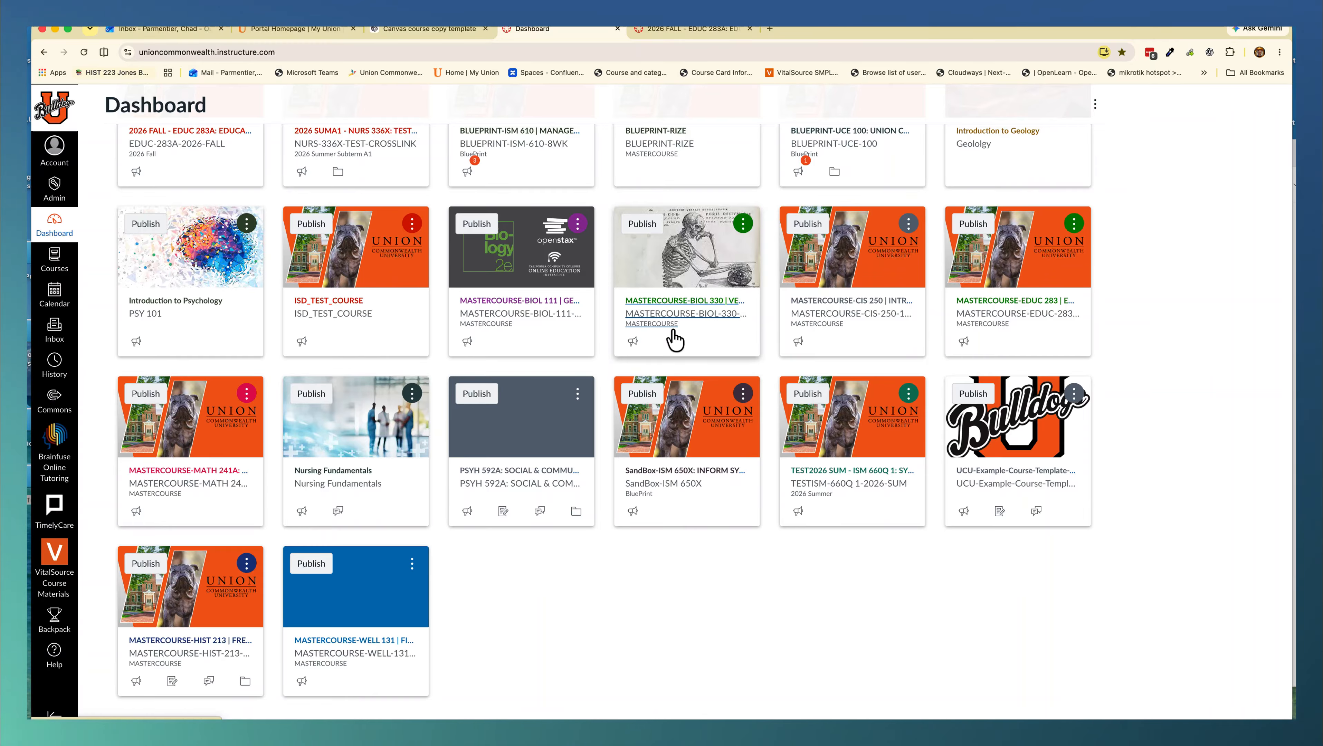
scroll(674, 339, "up", 2)
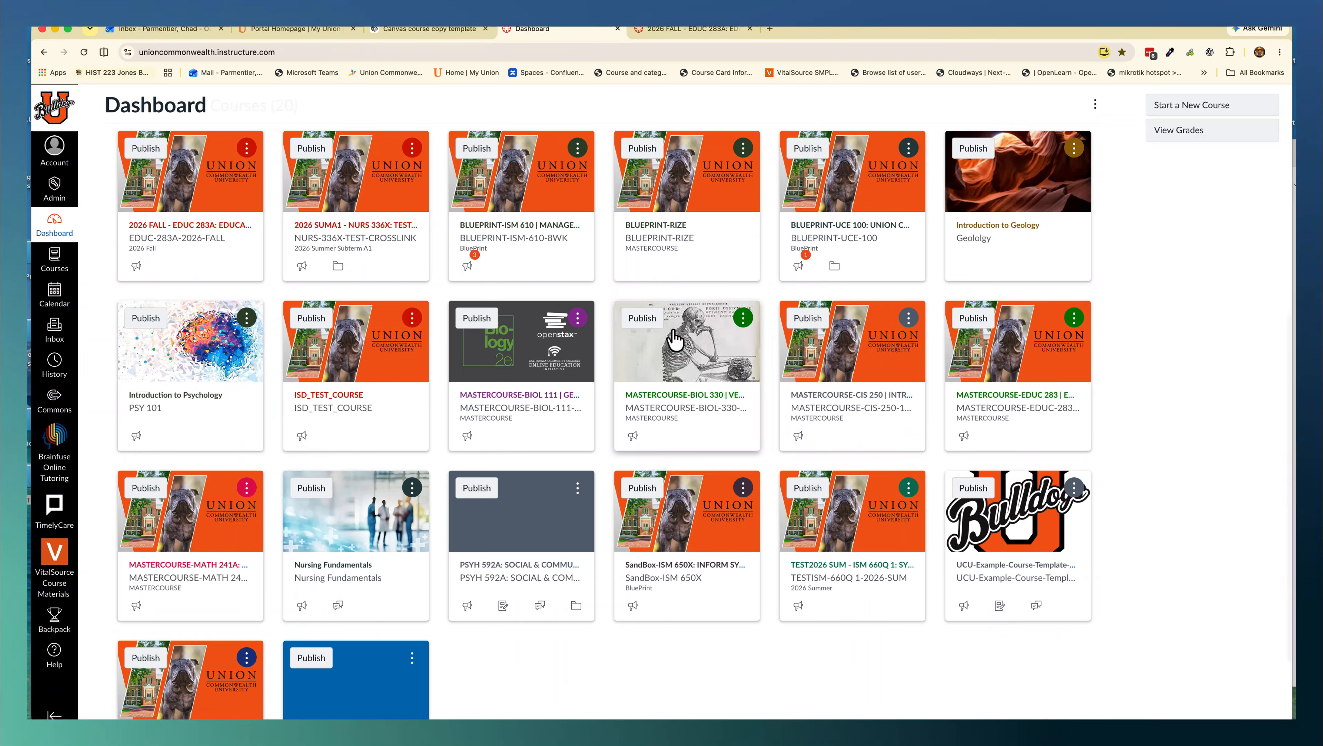
scroll(674, 340, "up", 2)
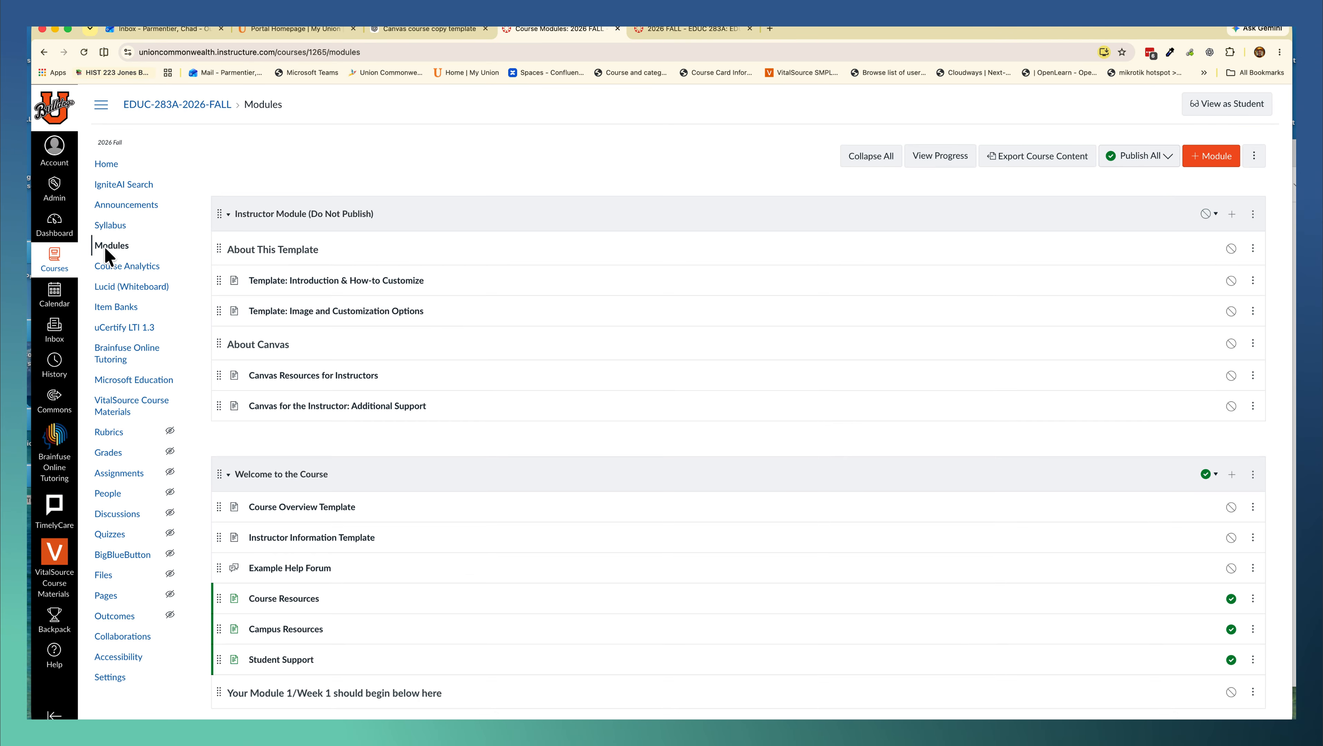
Step: Delete all three modules of EDUC-283A-2026-FALL: Instructor Module (Do Not Publish), Welcome to the Course, and Example Module Layout - Module 1/Week 1
left_click(1252, 216)
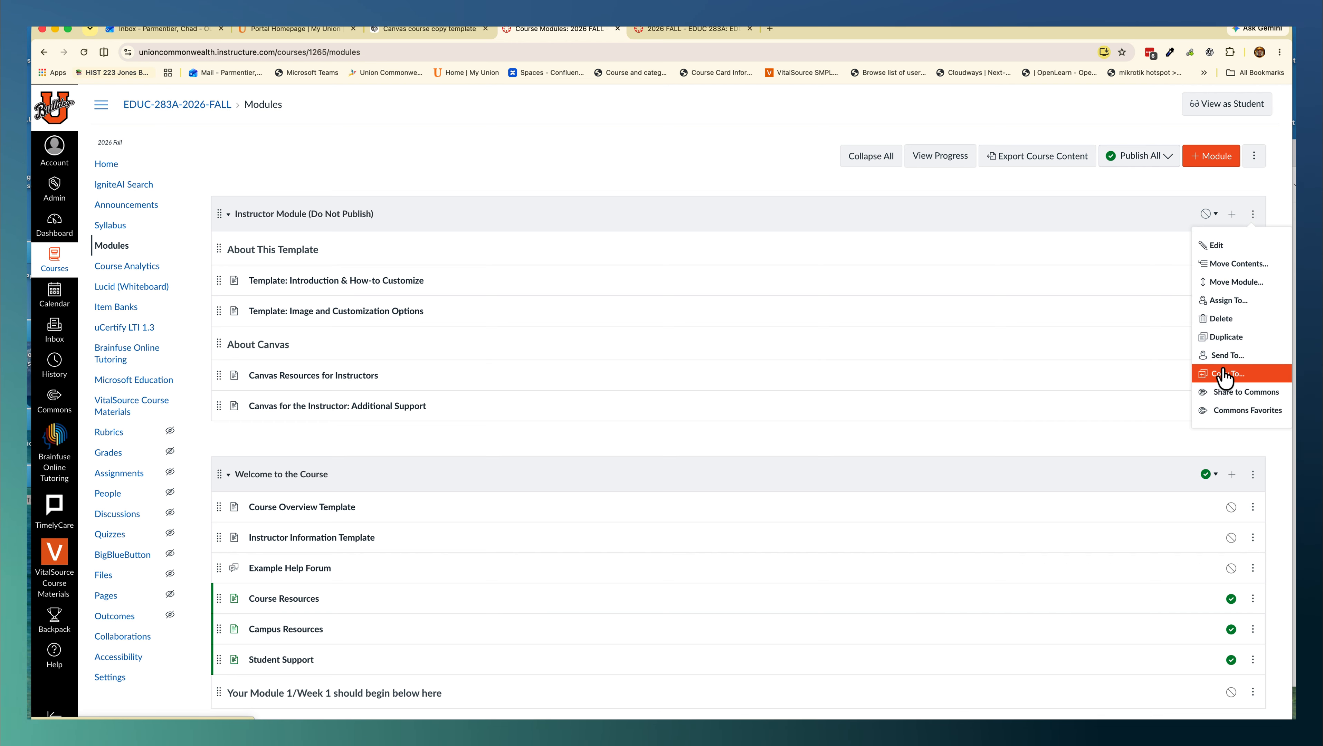
left_click(1224, 325)
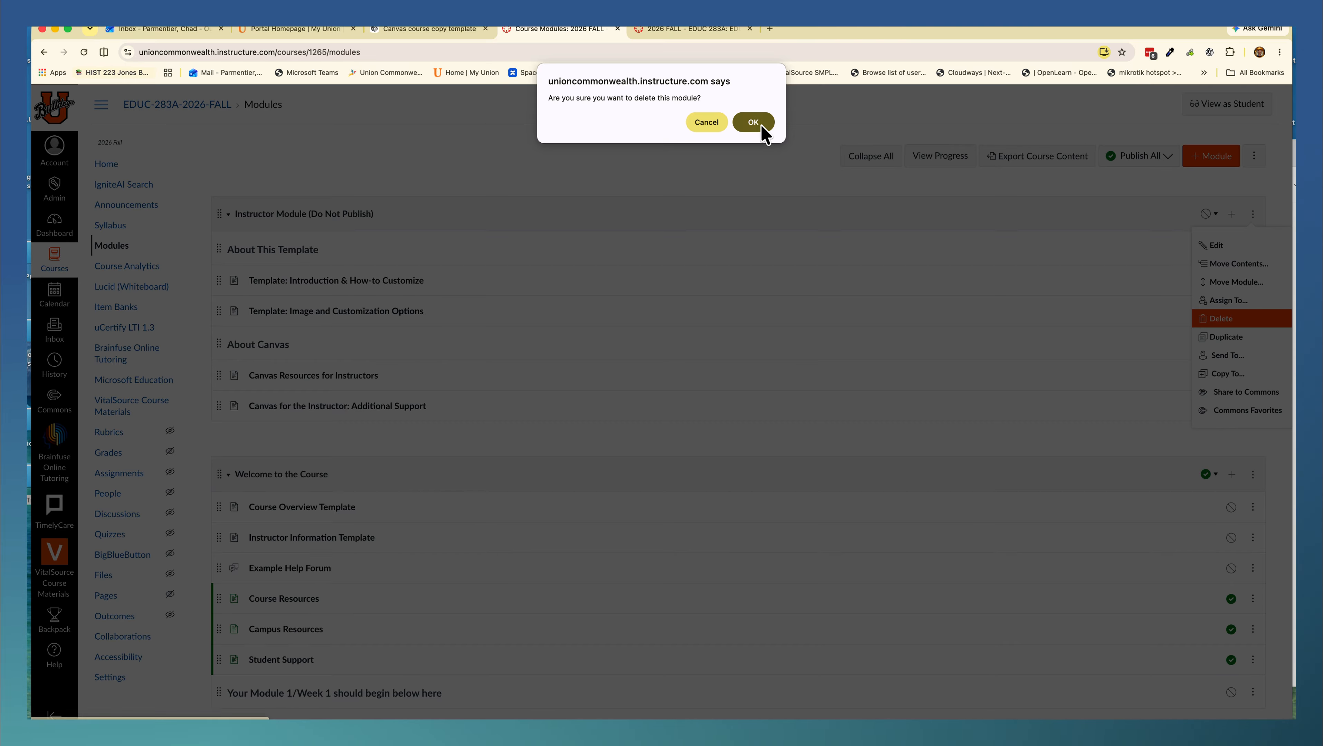
left_click(753, 122)
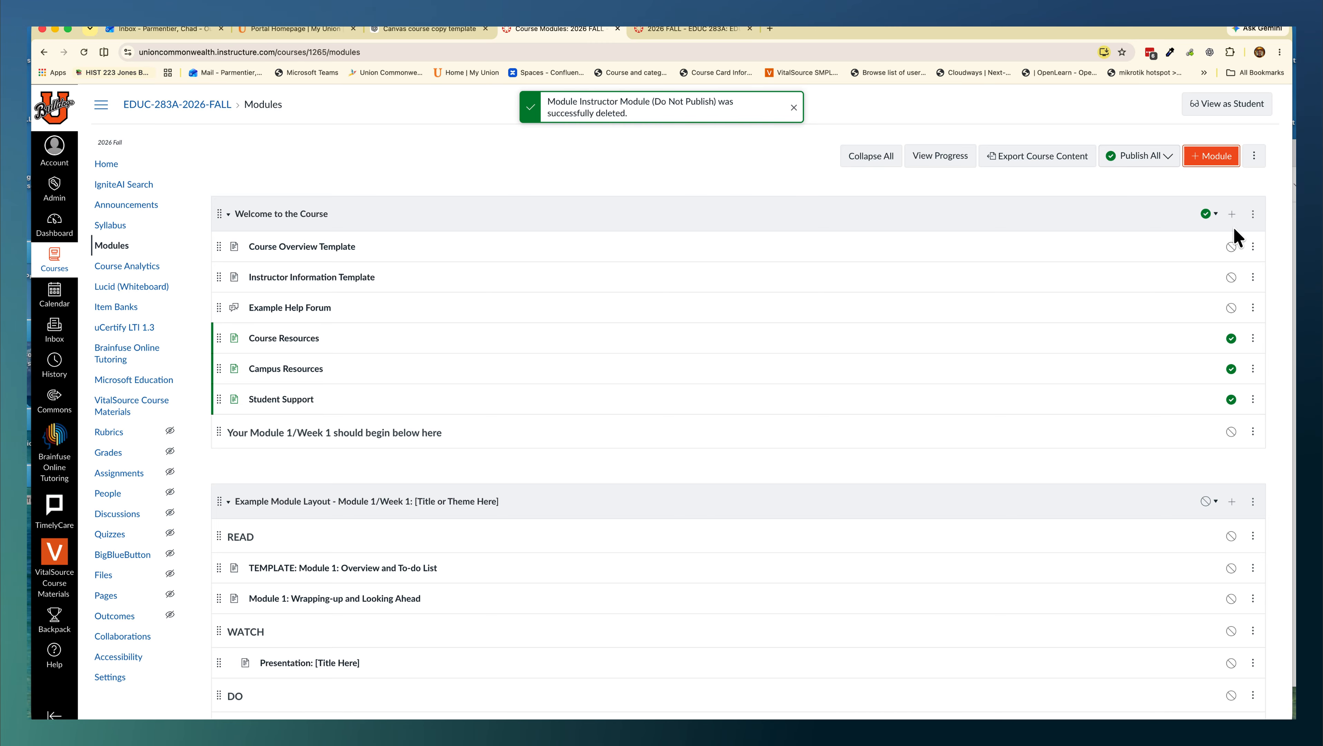
left_click(1252, 218)
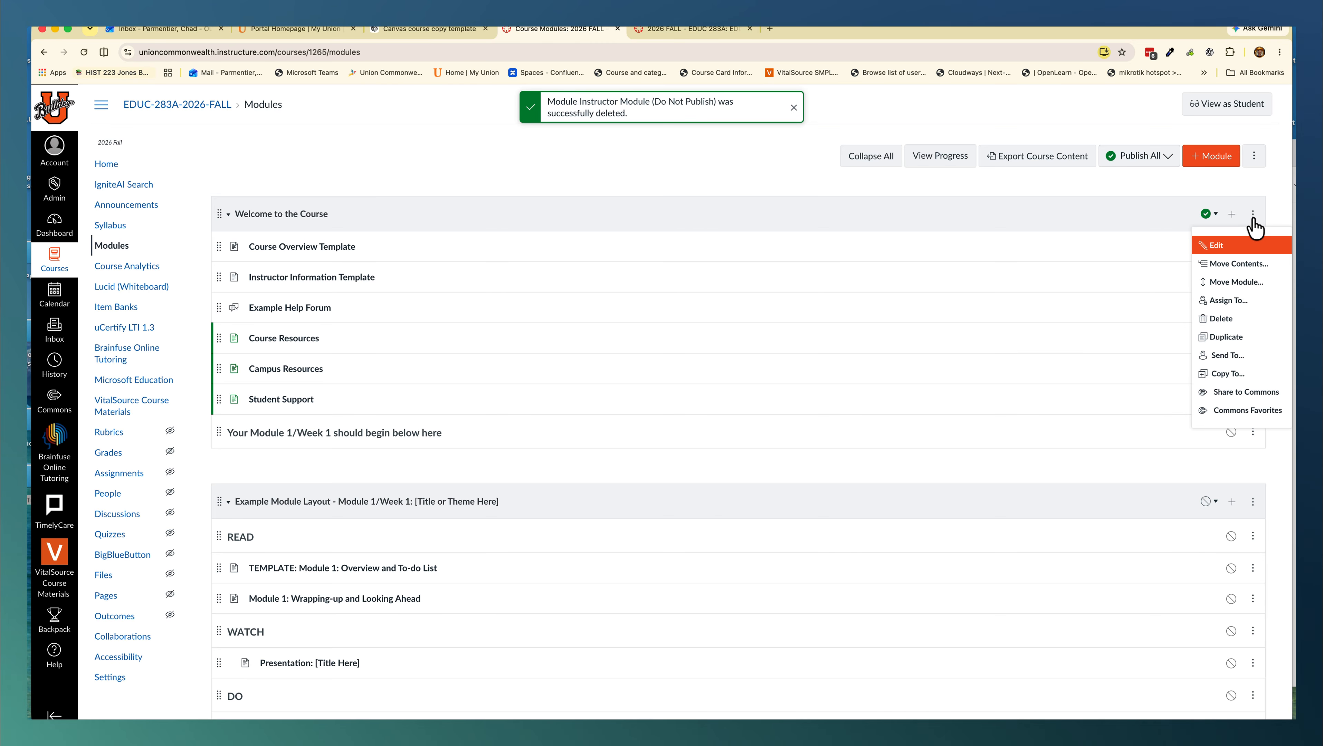
left_click(1217, 325)
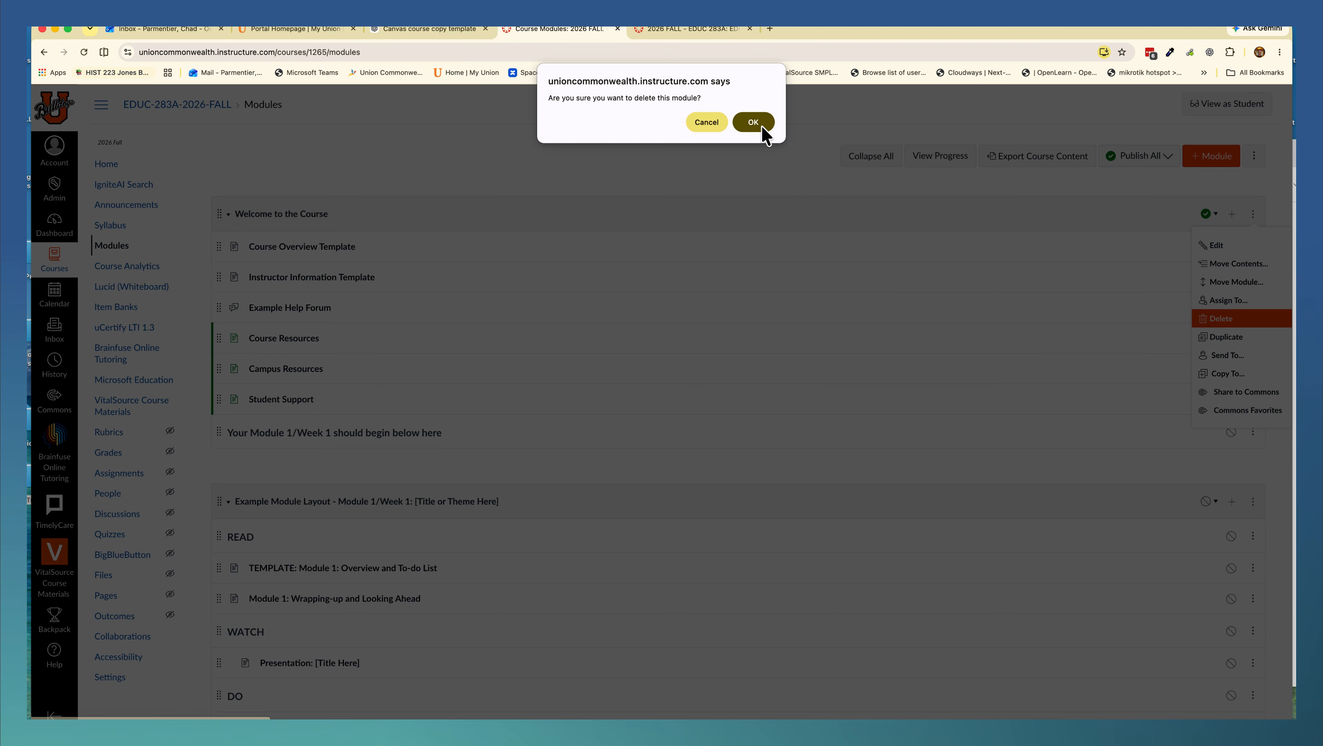
left_click(758, 125)
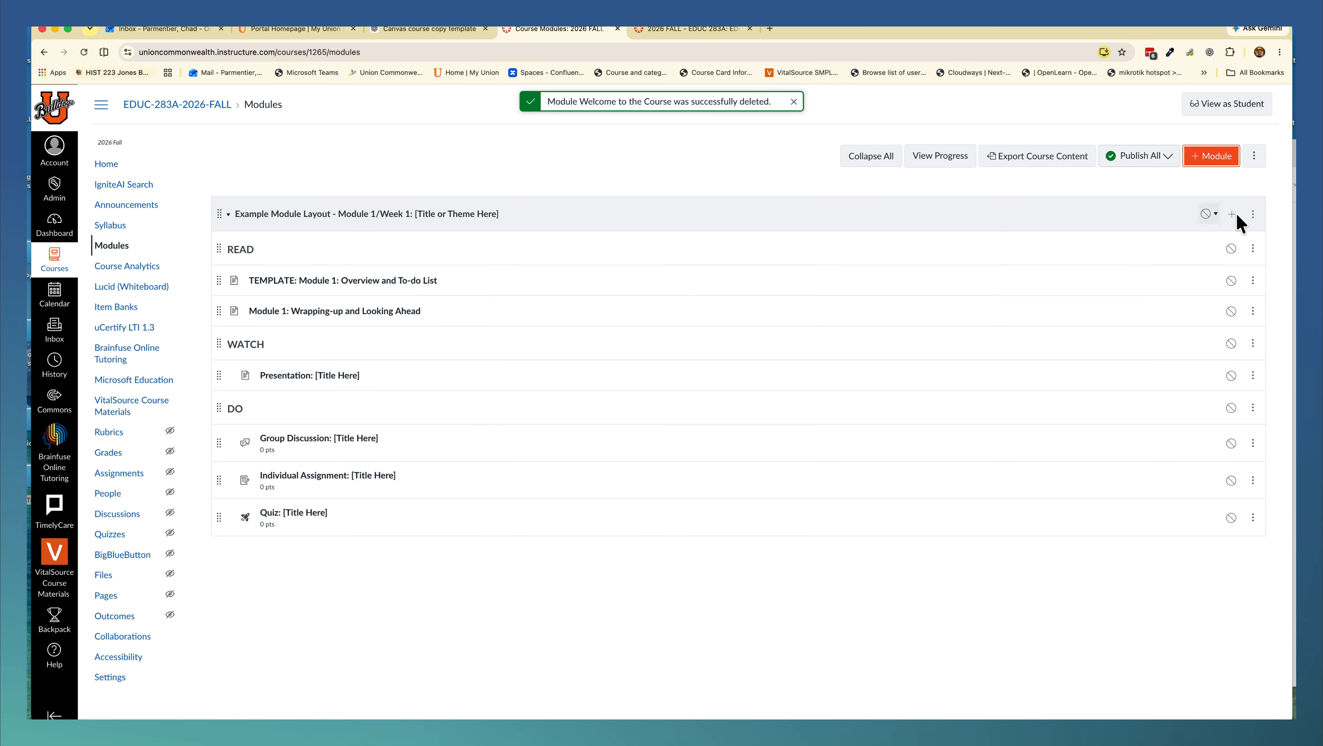
left_click(1252, 218)
left_click(1218, 319)
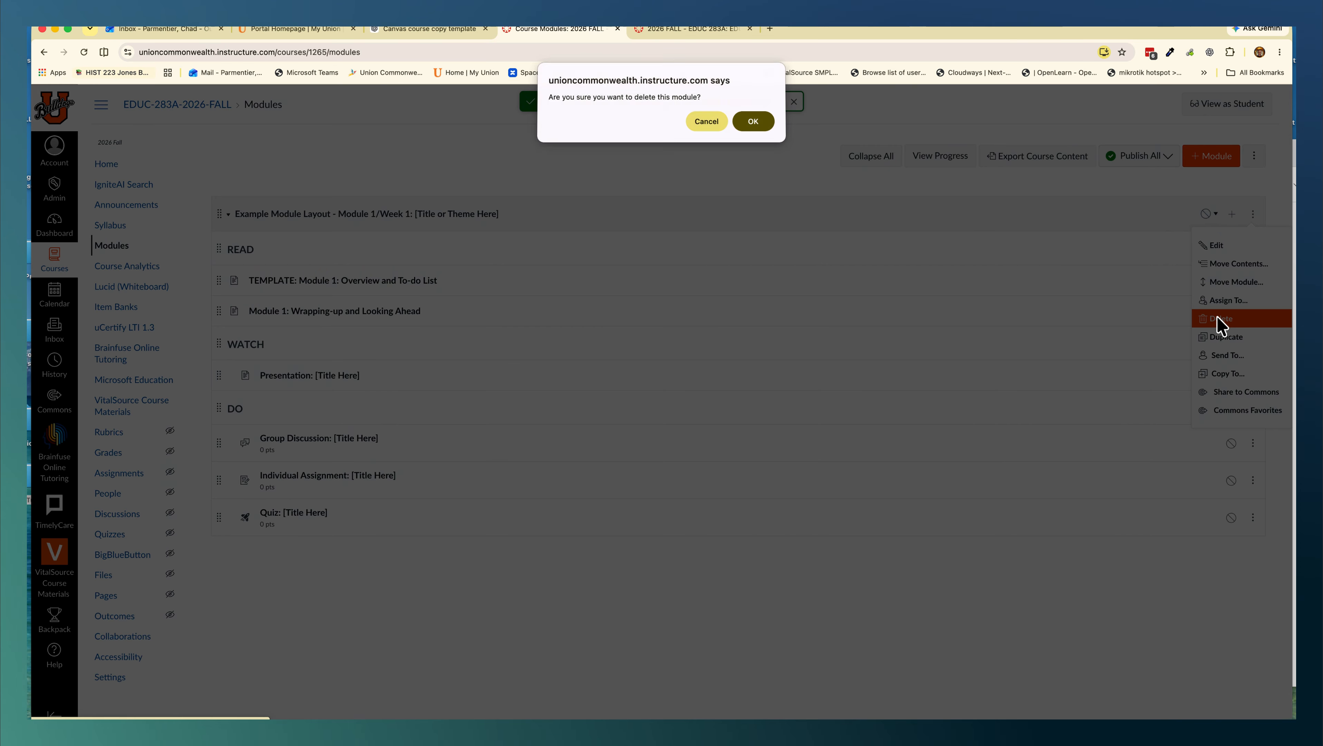
left_click(755, 123)
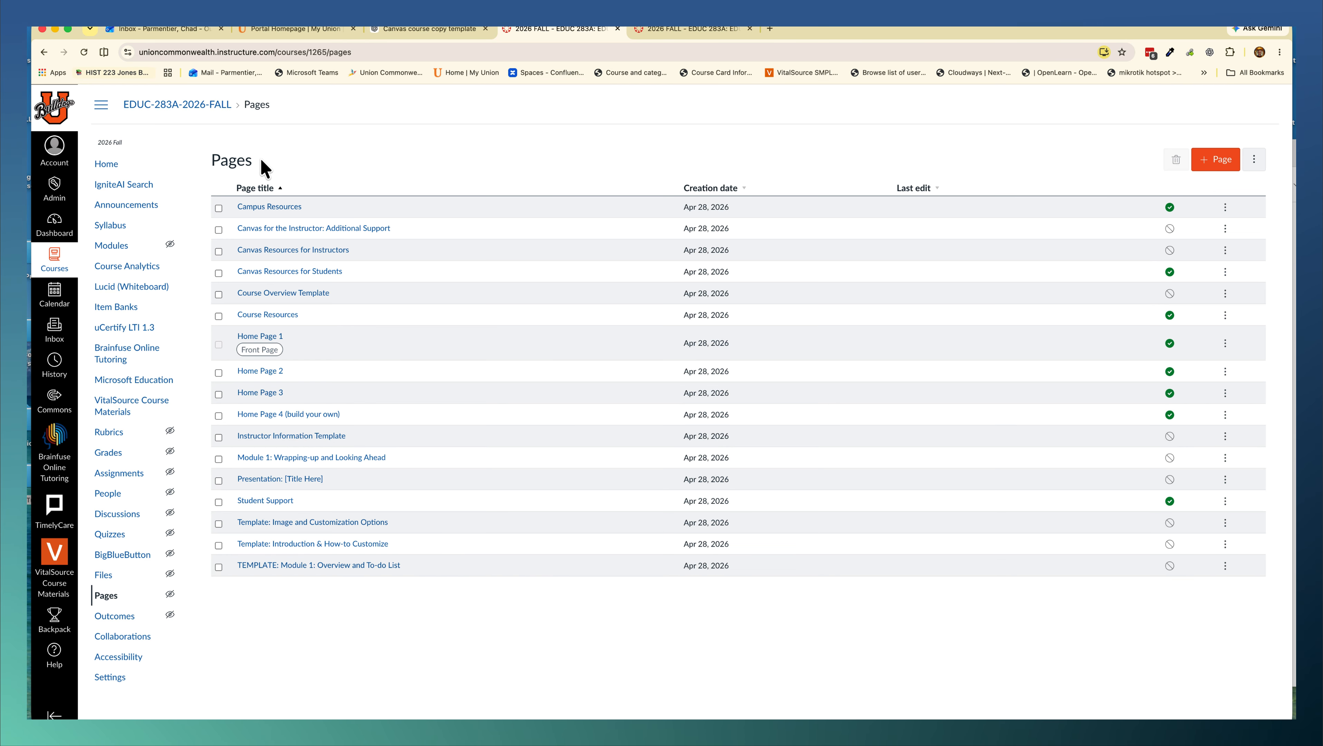
Step: Delete all course pages except the front page Home Page 1, from Campus Resources through TEMPLATE: Module 1: Overview and To-do List
left_click(218, 208)
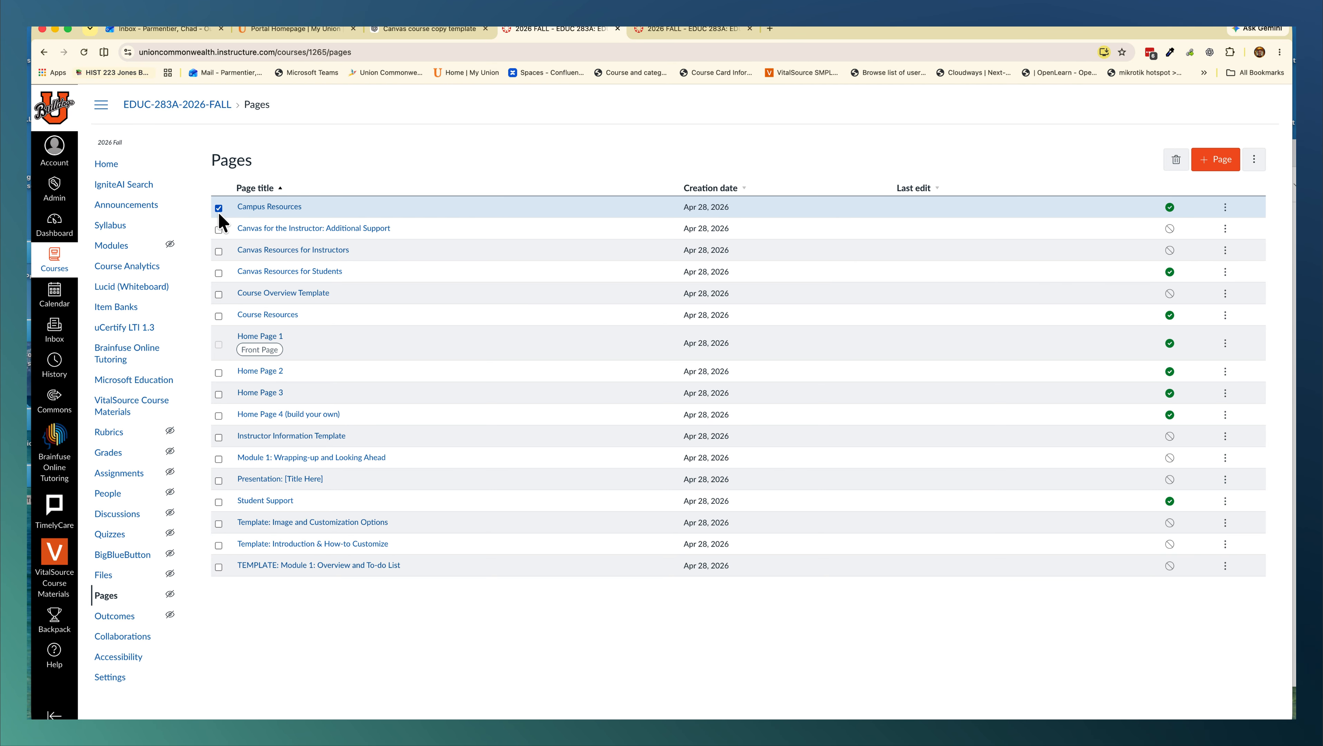
left_click(219, 251)
left_click(218, 273)
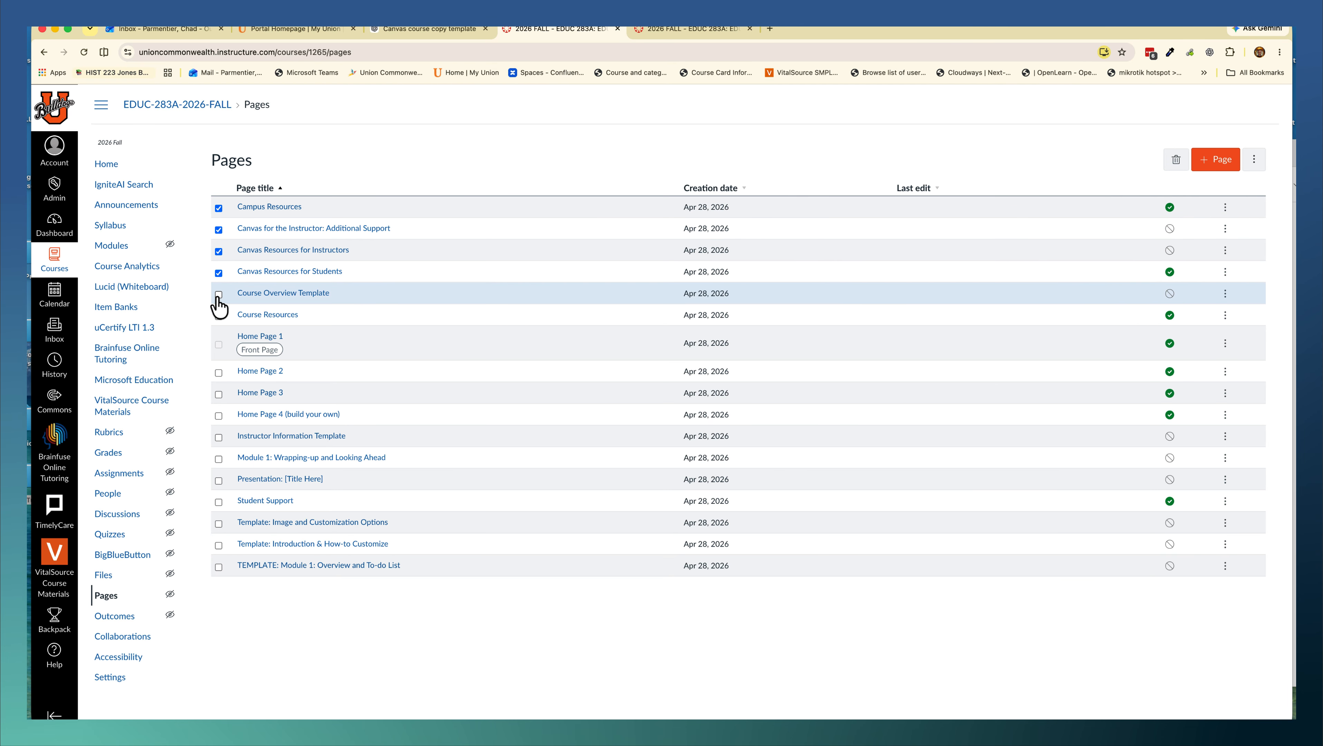
left_click(219, 294)
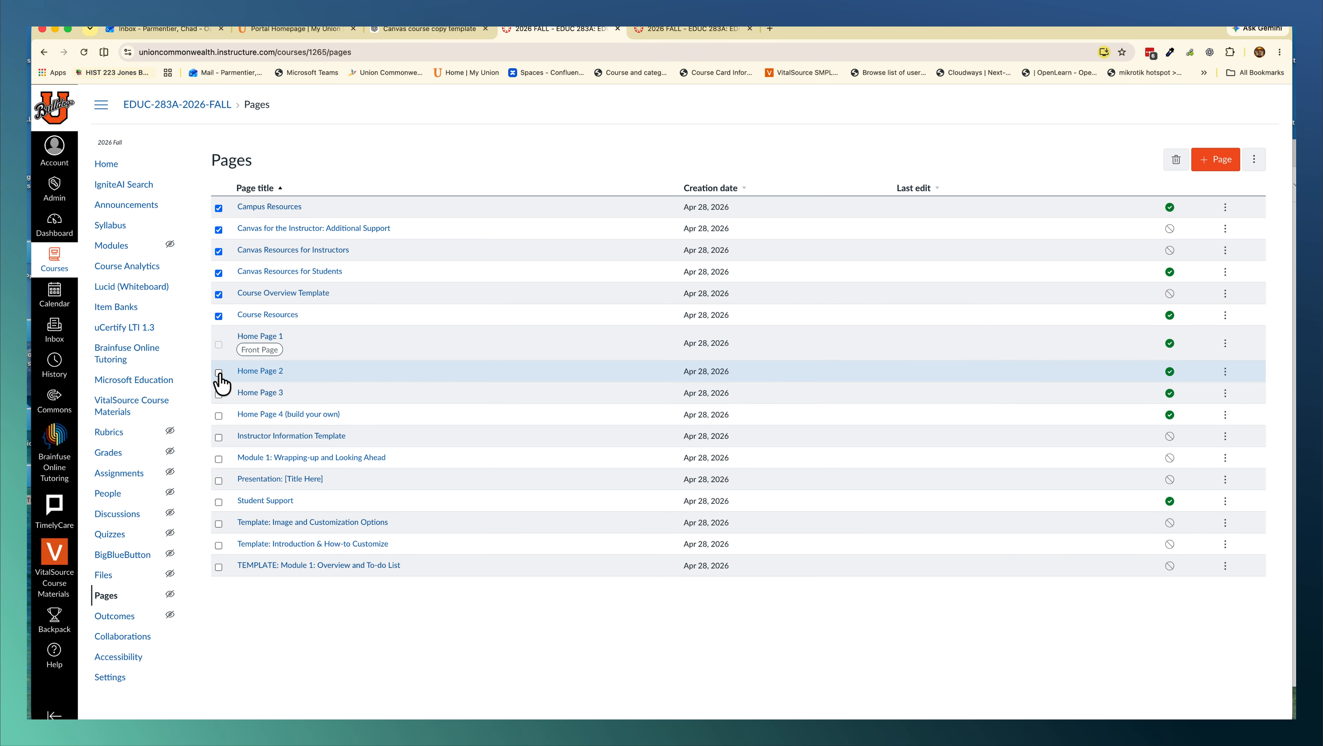
left_click(218, 415)
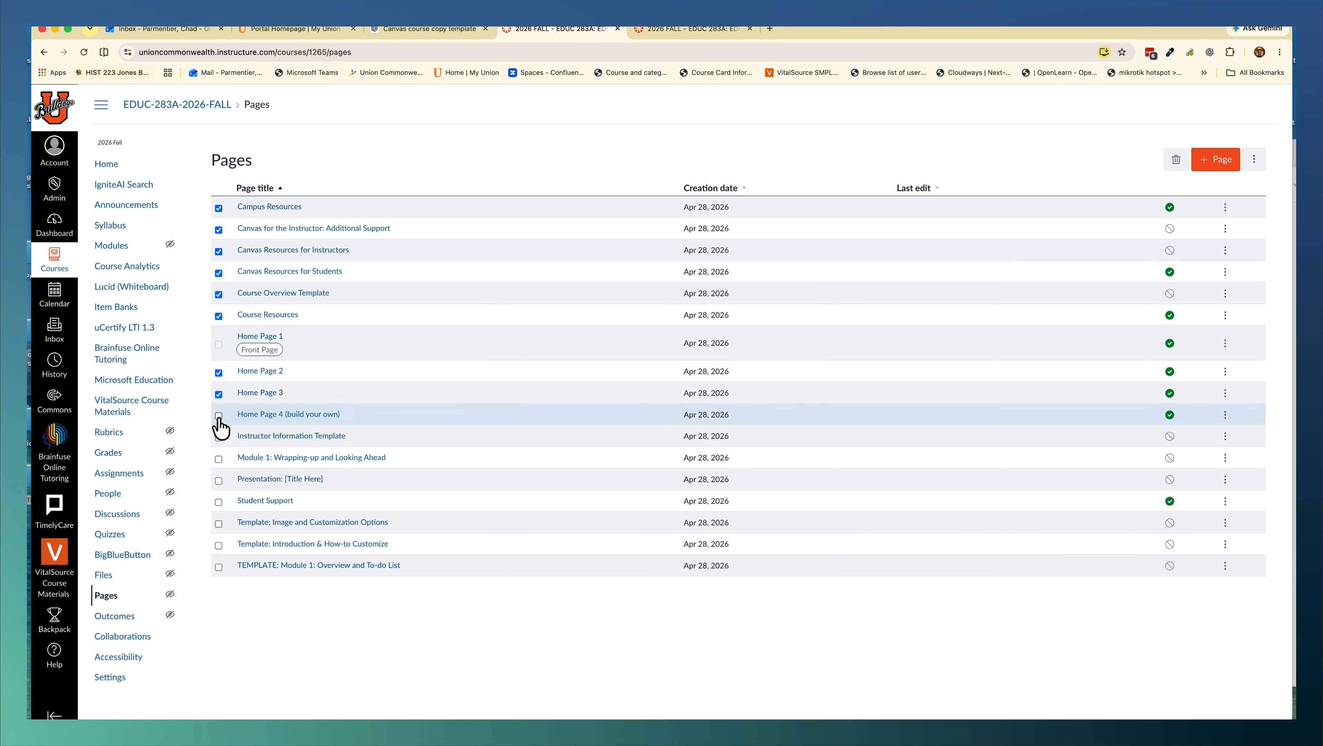
left_click(218, 459)
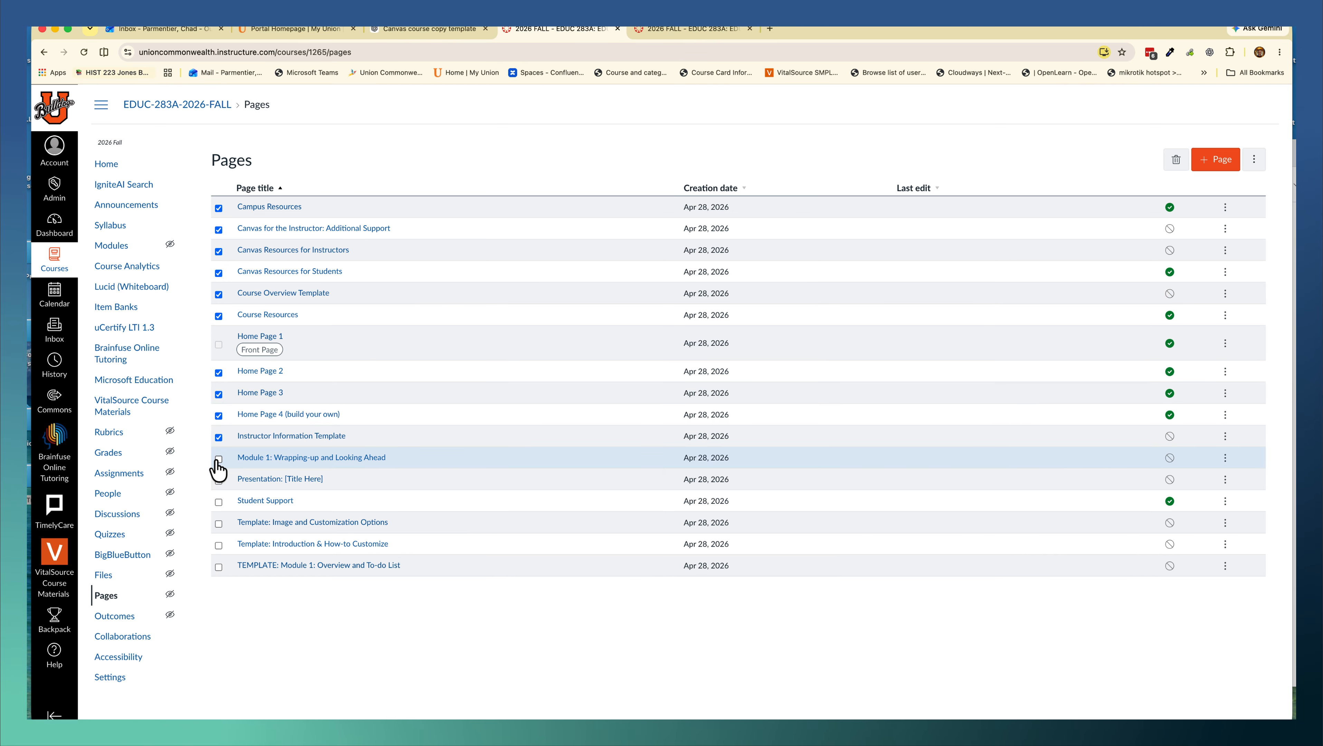
left_click(218, 480)
left_click(218, 501)
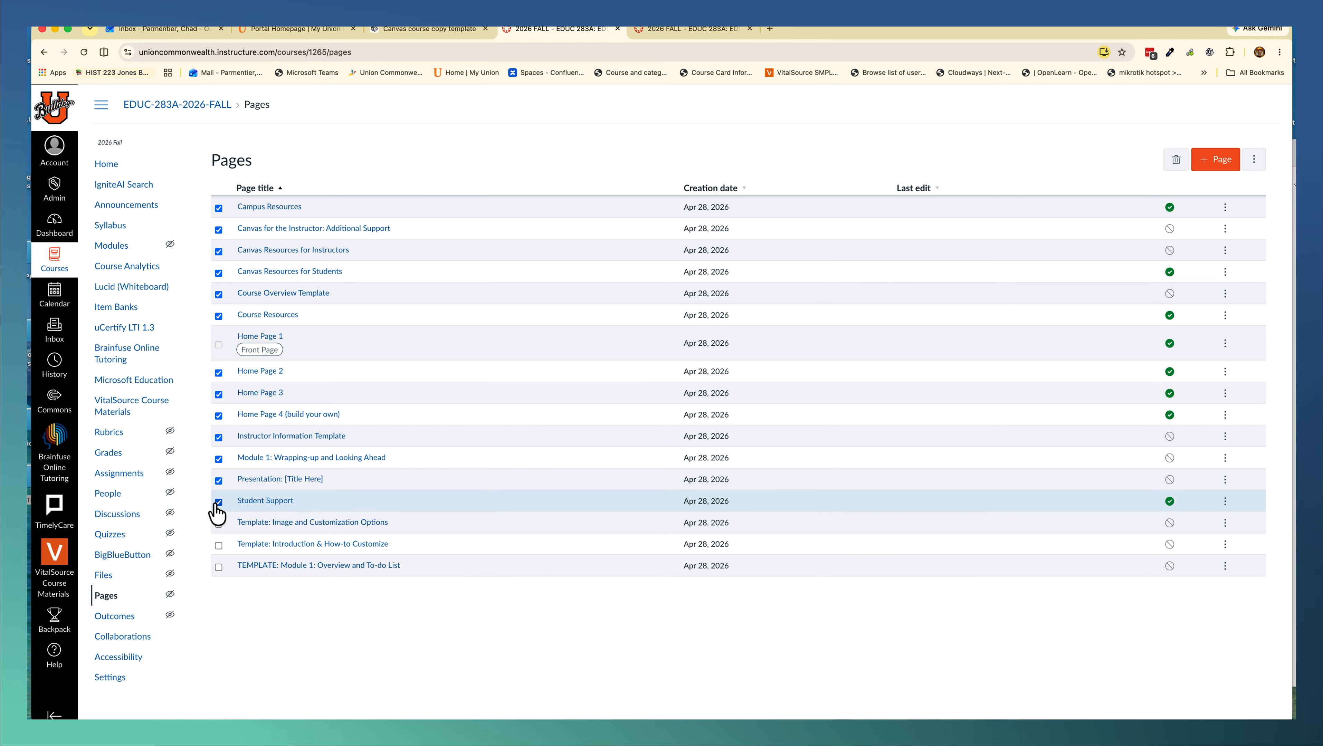
left_click(218, 524)
left_click(219, 545)
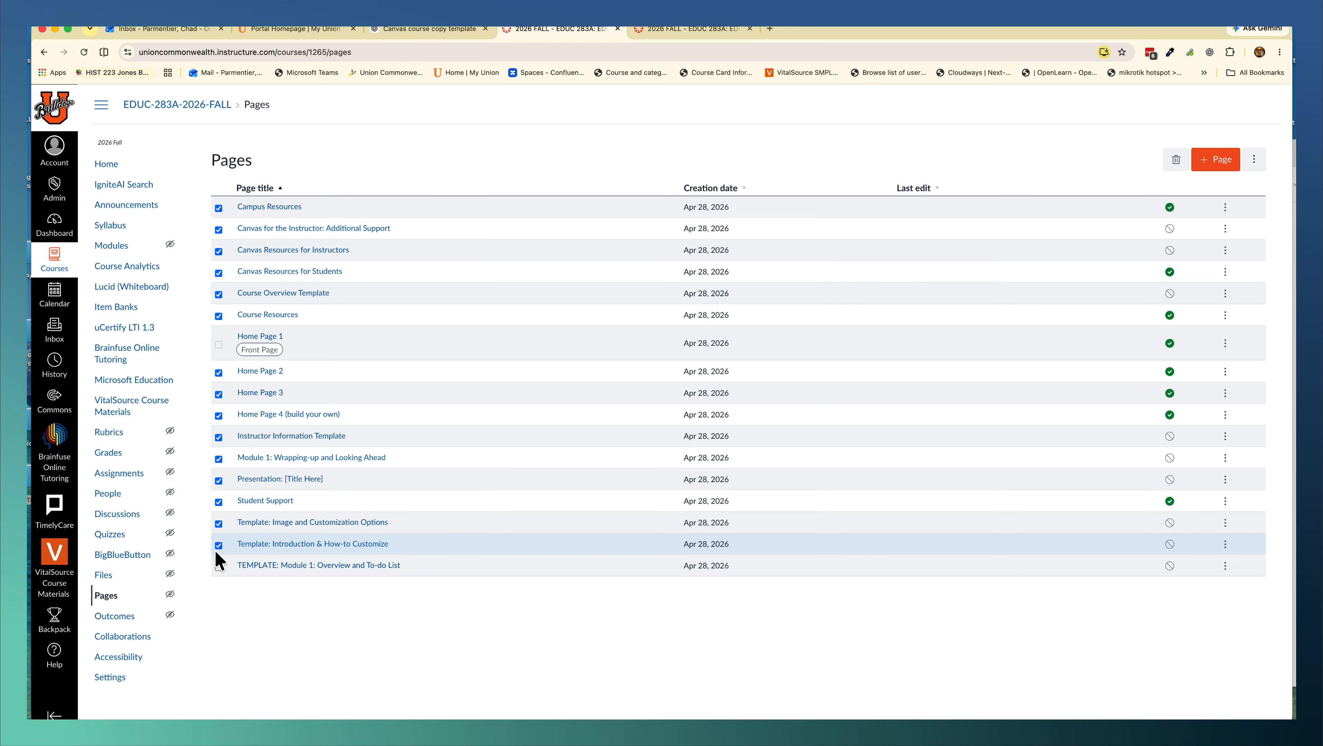
left_click(219, 567)
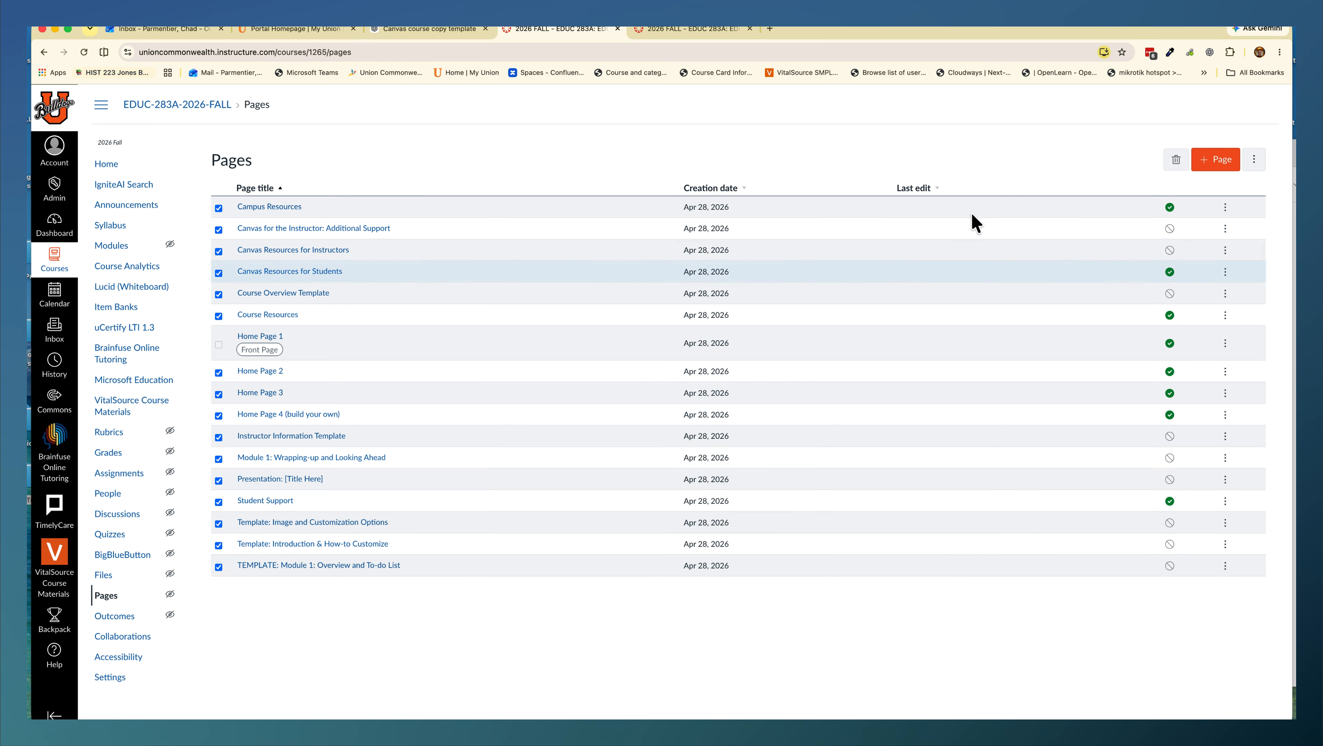
left_click(1176, 161)
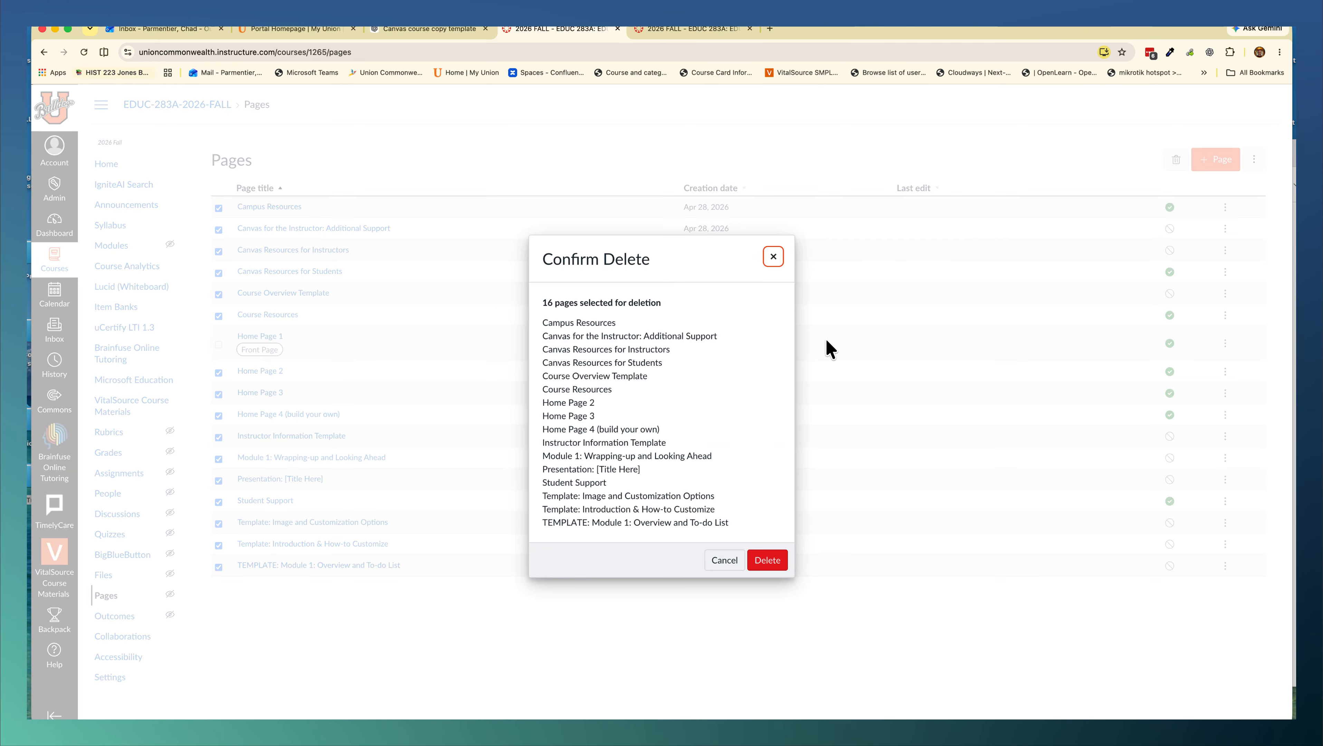
left_click(767, 560)
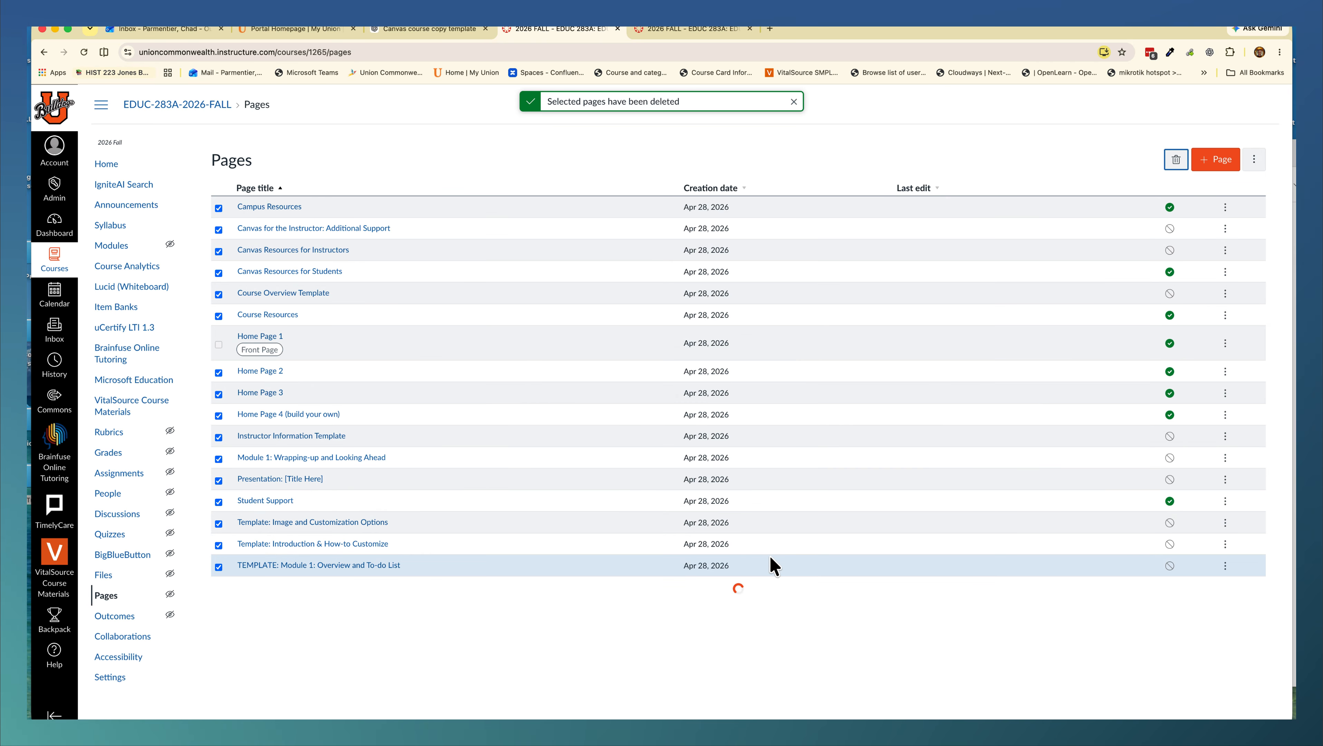
Step: Remove Home Page 1 as the front page and delete it
left_click(1225, 214)
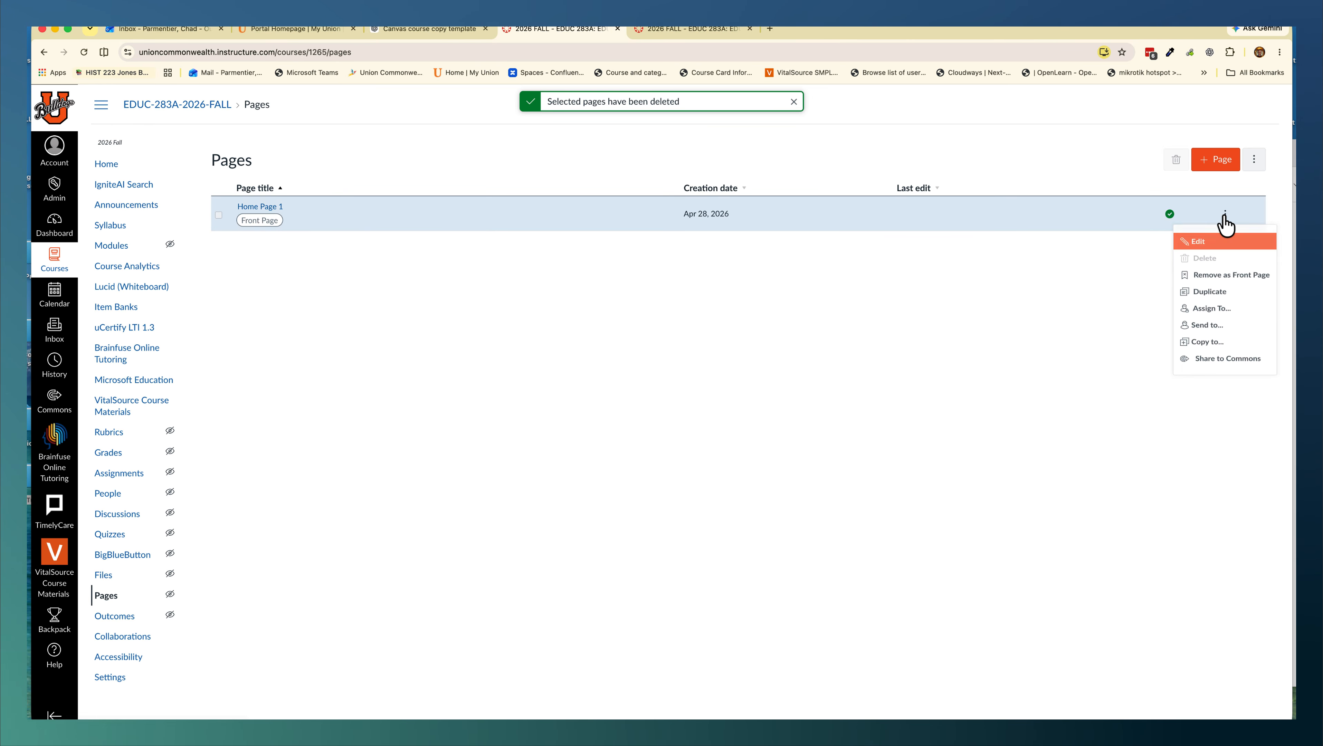
left_click(1210, 280)
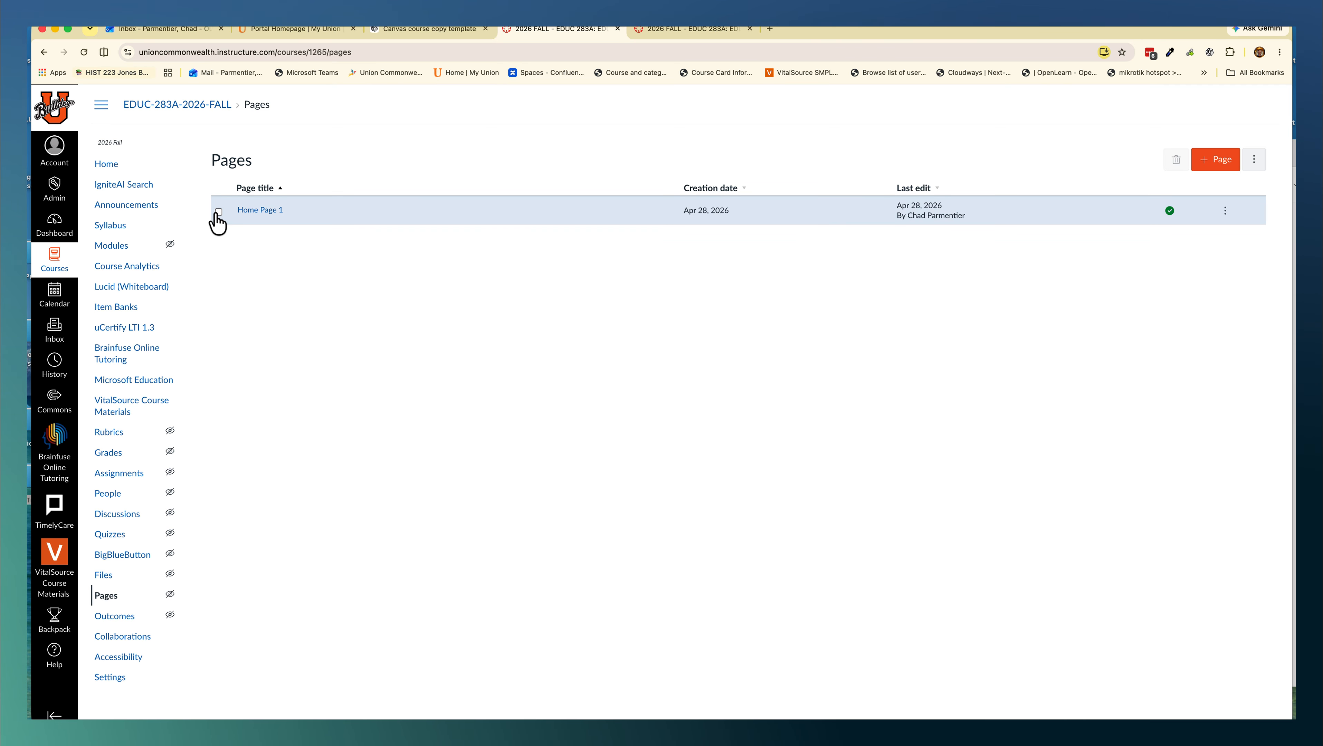
left_click(1175, 162)
left_click(772, 461)
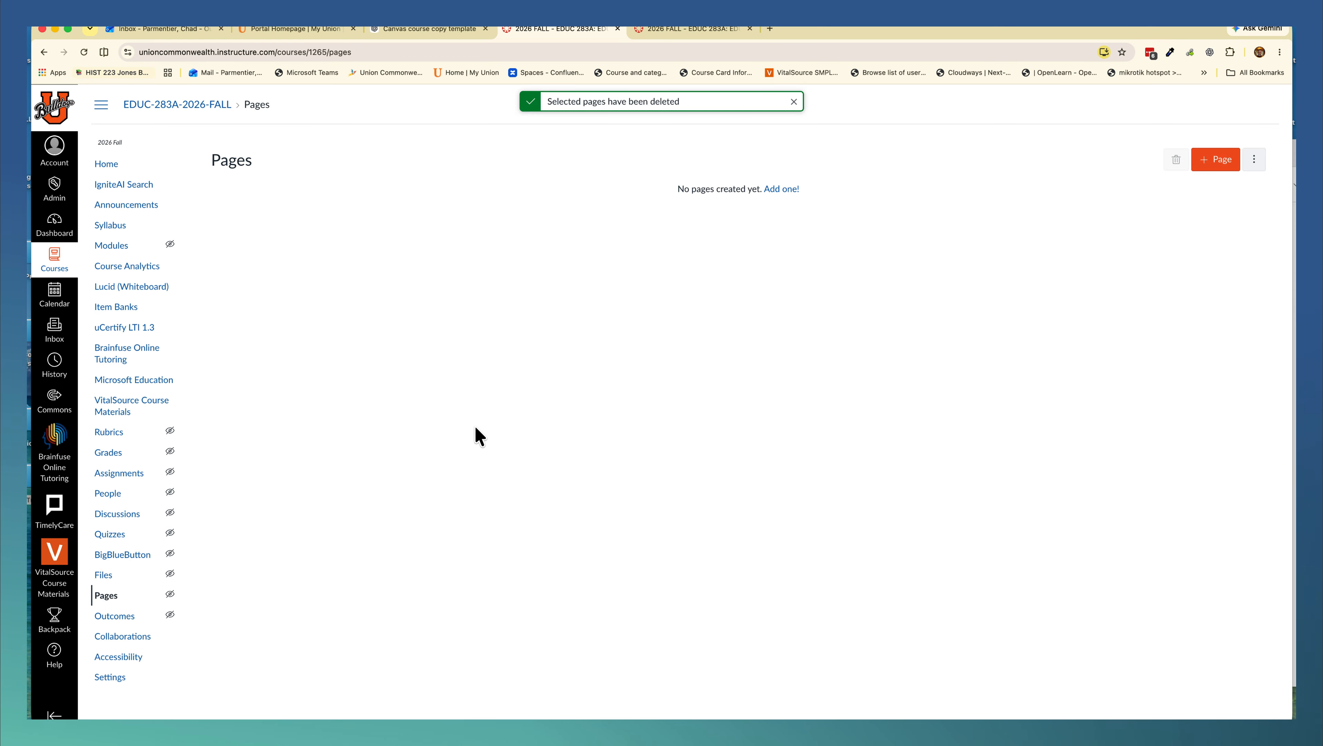
Step: Check the Uploaded Media and course_image folders in the course files, and delete them together with the template-images folder
left_click(105, 576)
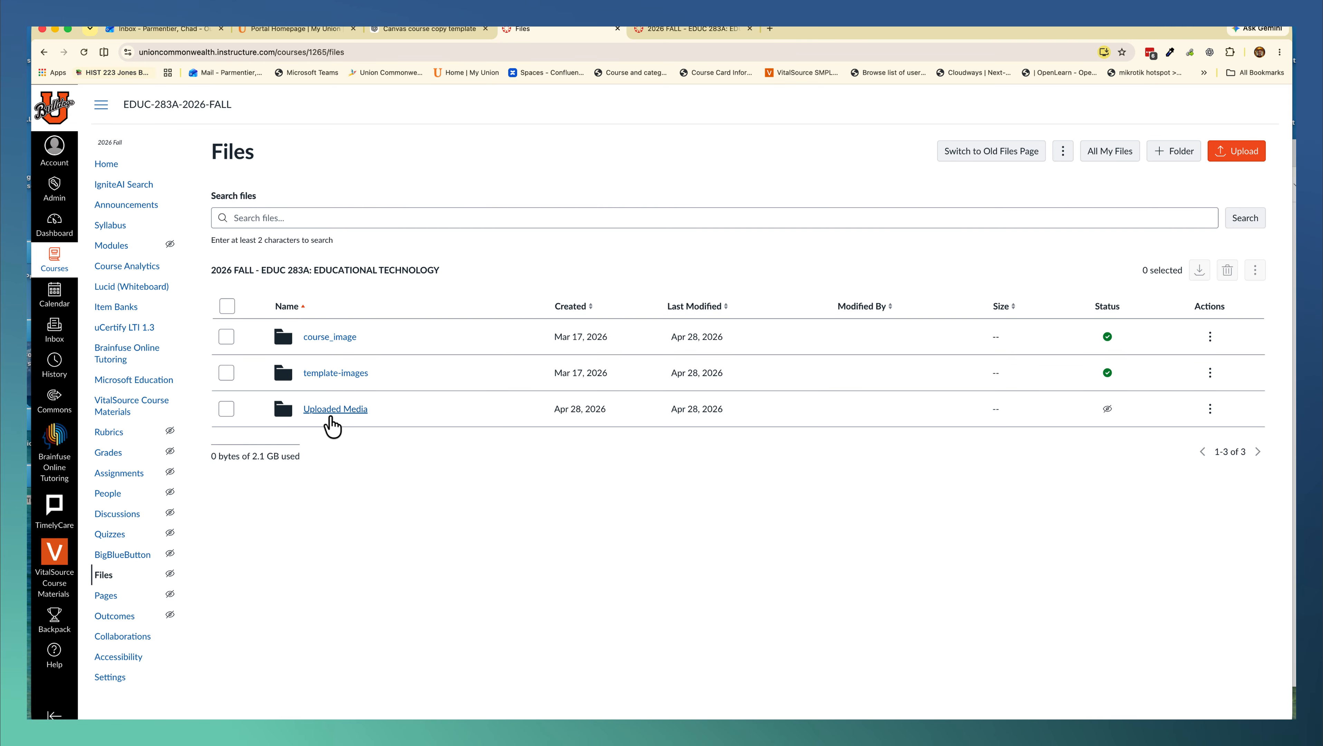
left_click(331, 418)
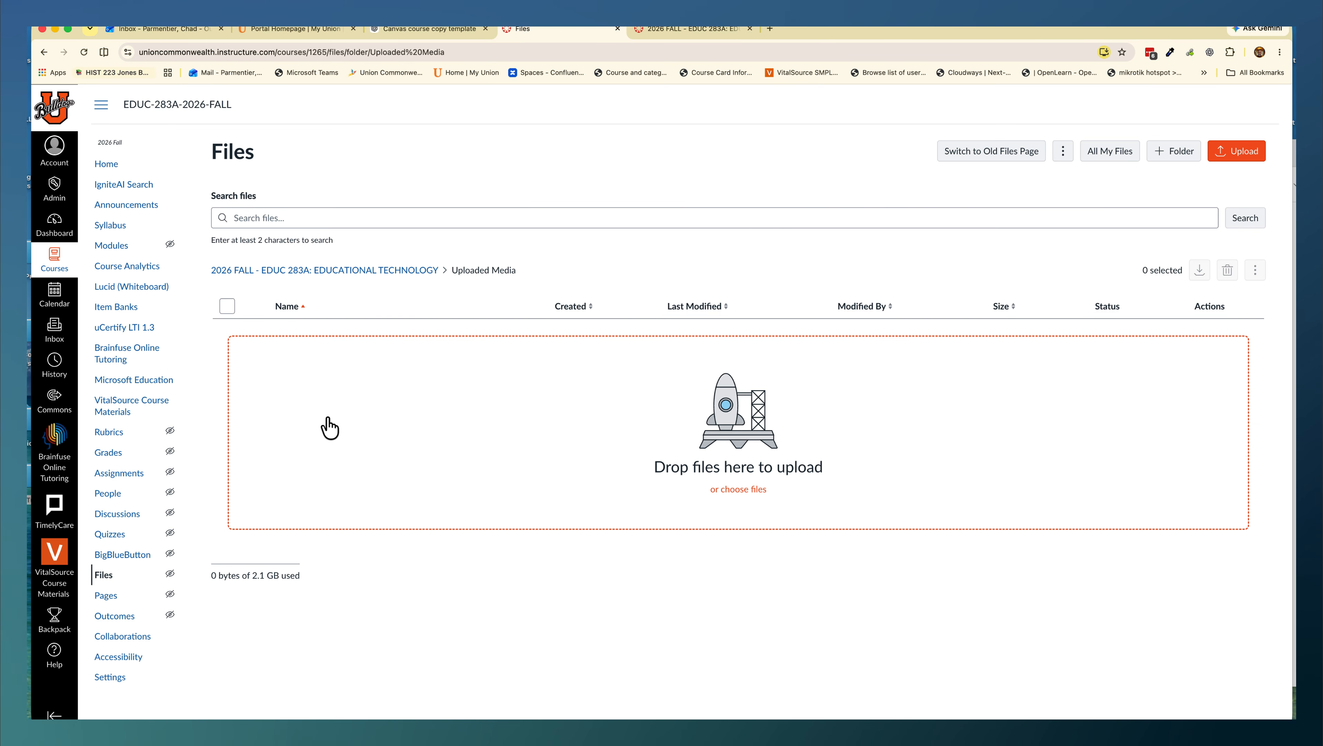
left_click(46, 53)
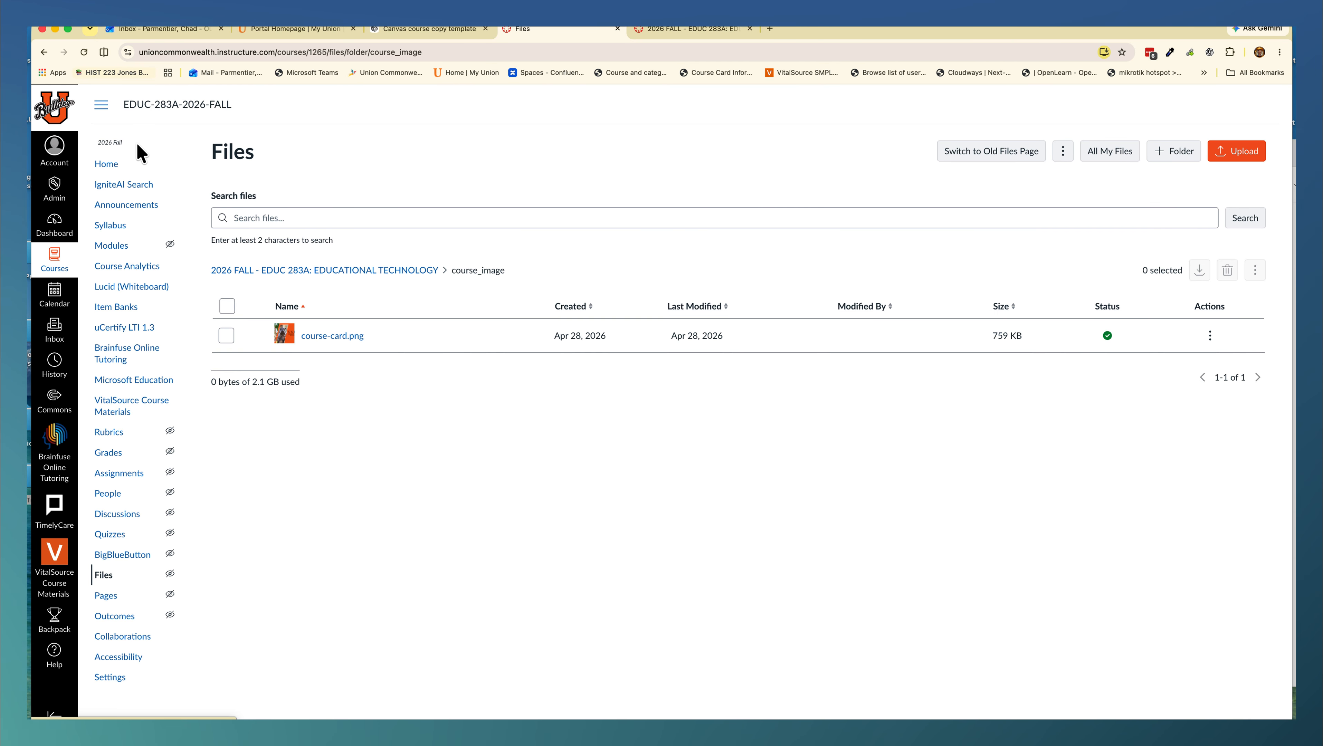
left_click(43, 52)
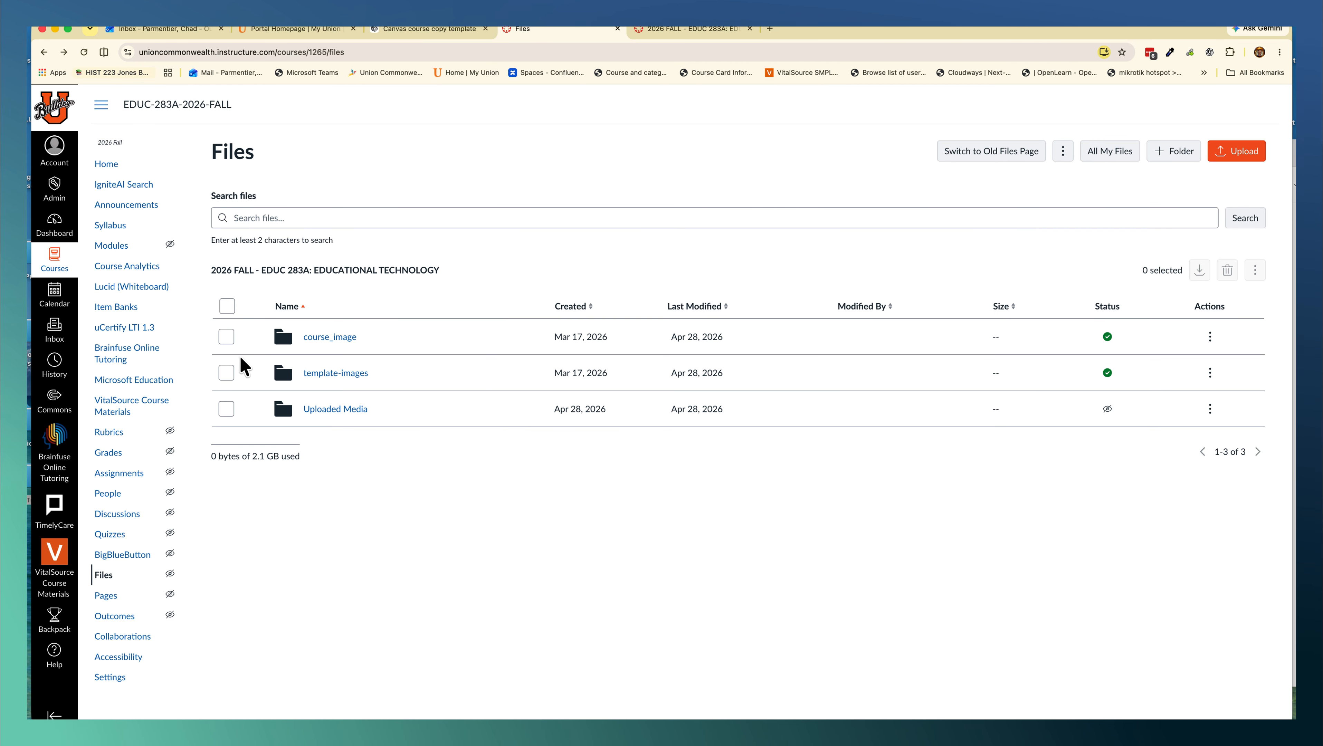
left_click(227, 307)
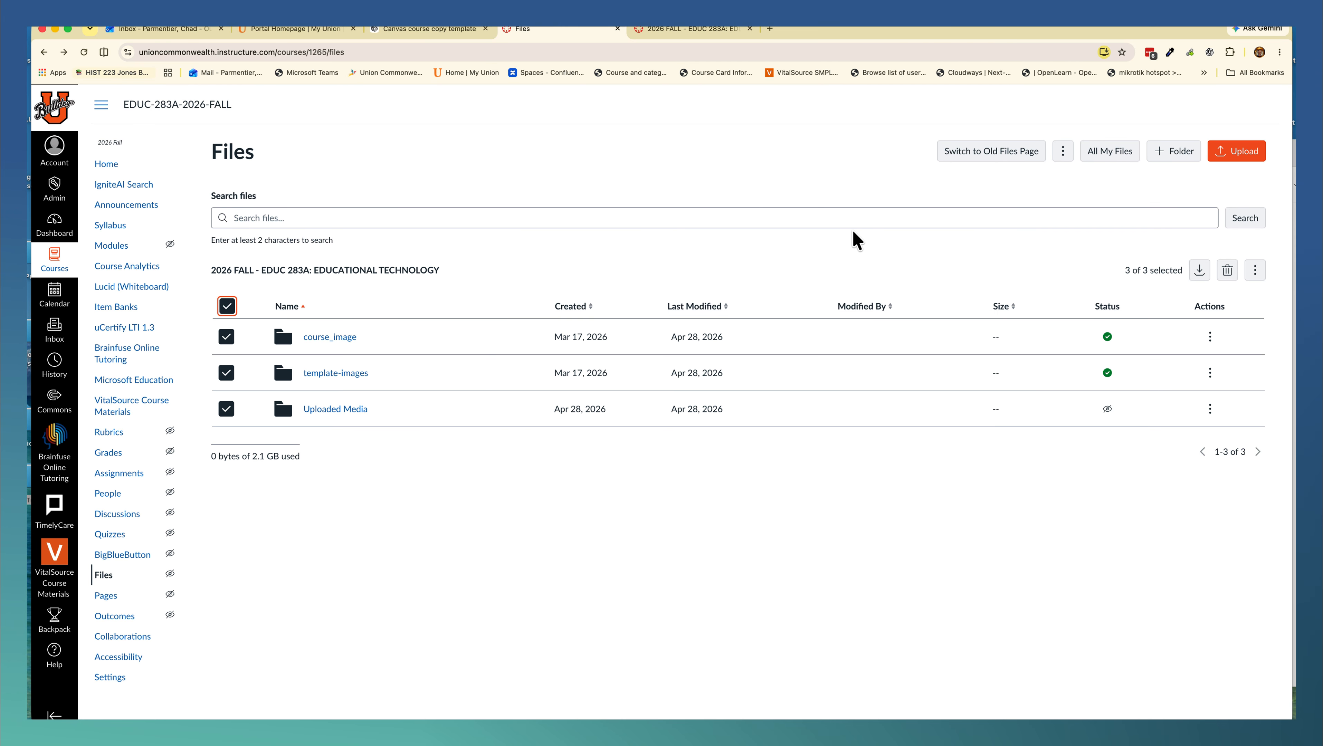
left_click(1227, 270)
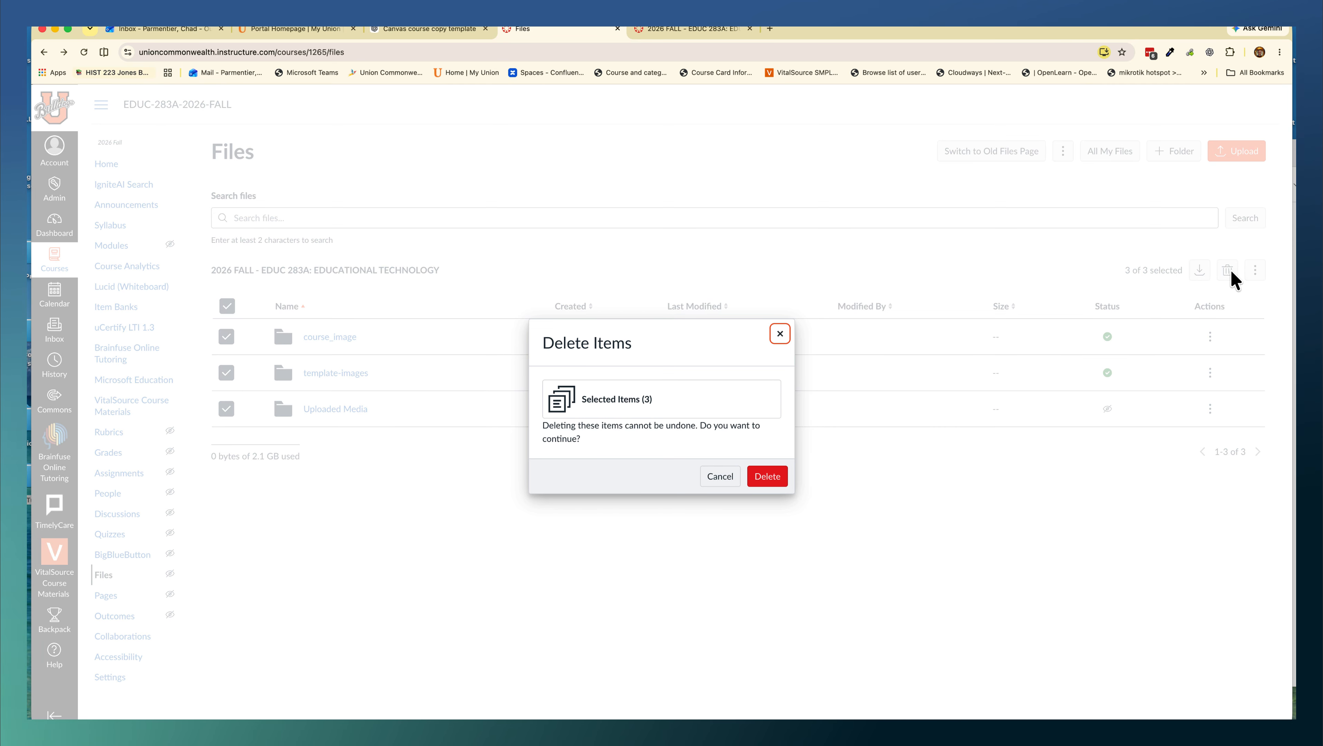
left_click(768, 480)
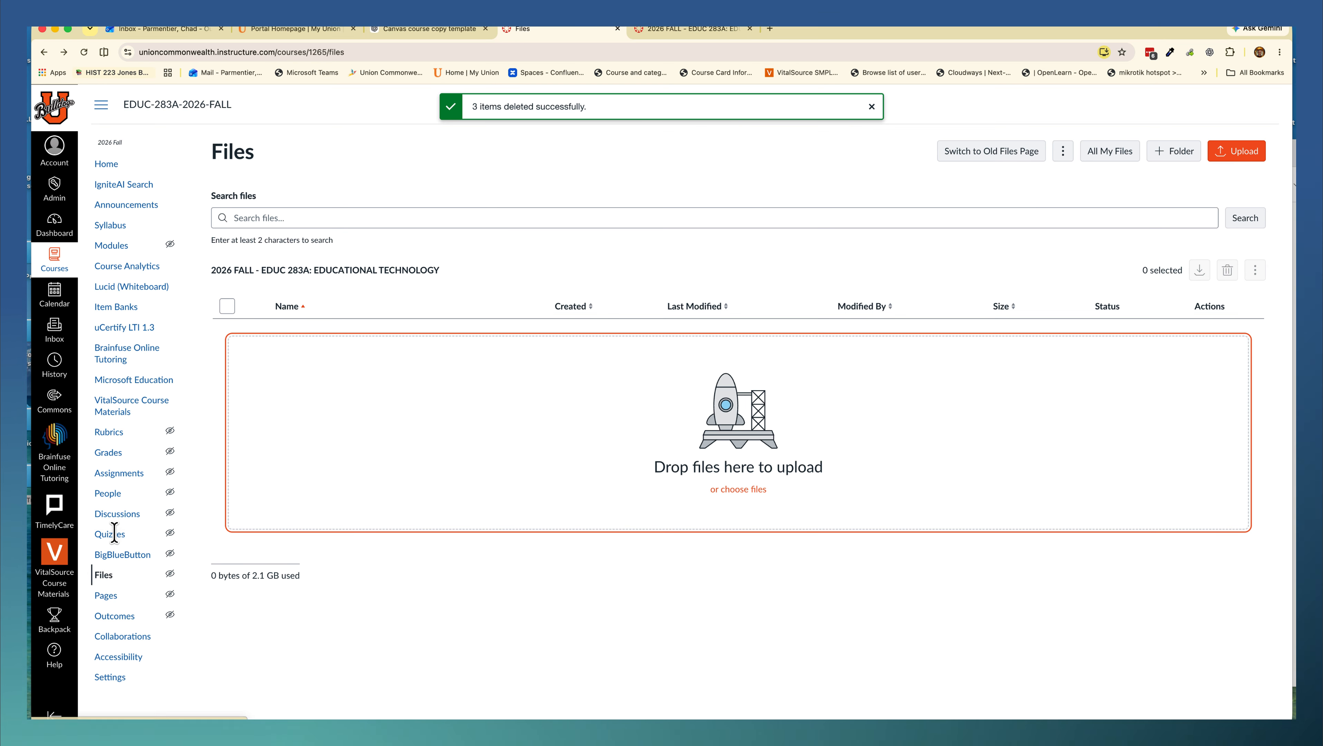
Step: Delete the quiz named Quiz: [Title Here] from the course's quizzes
left_click(109, 538)
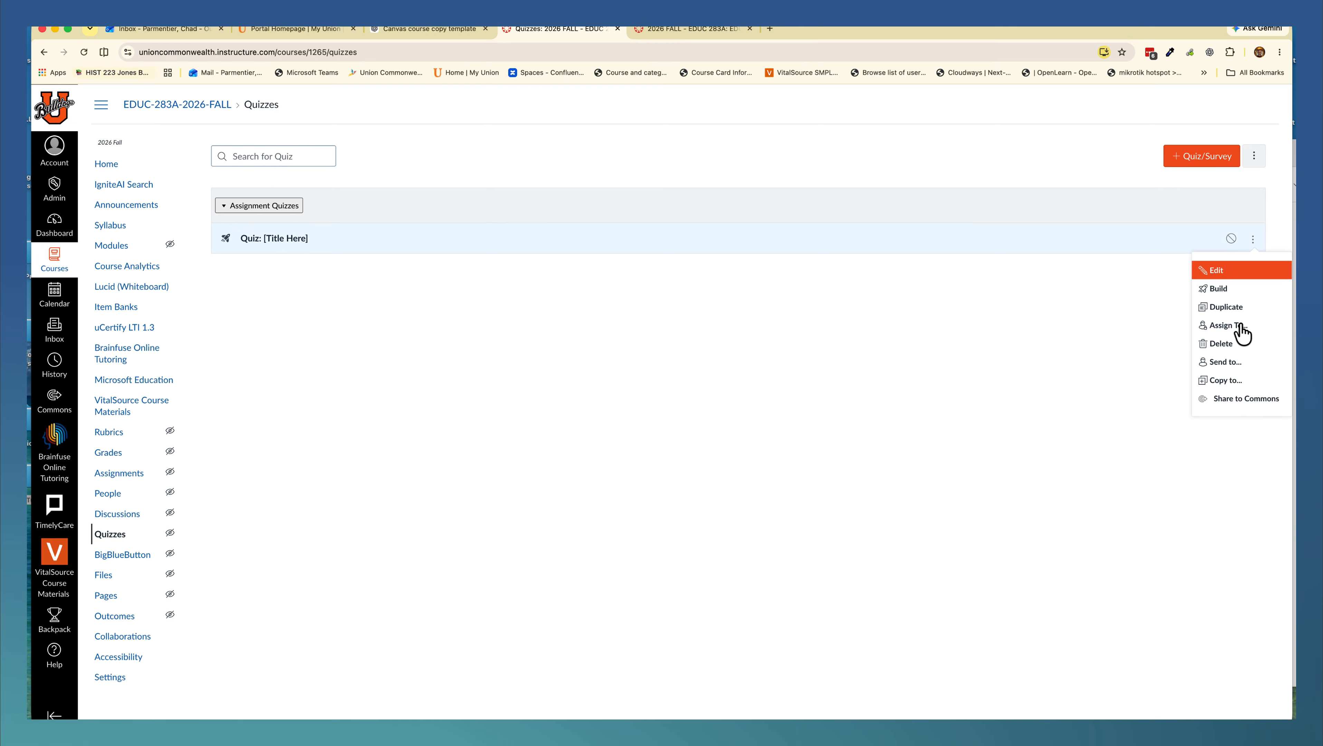
left_click(1233, 346)
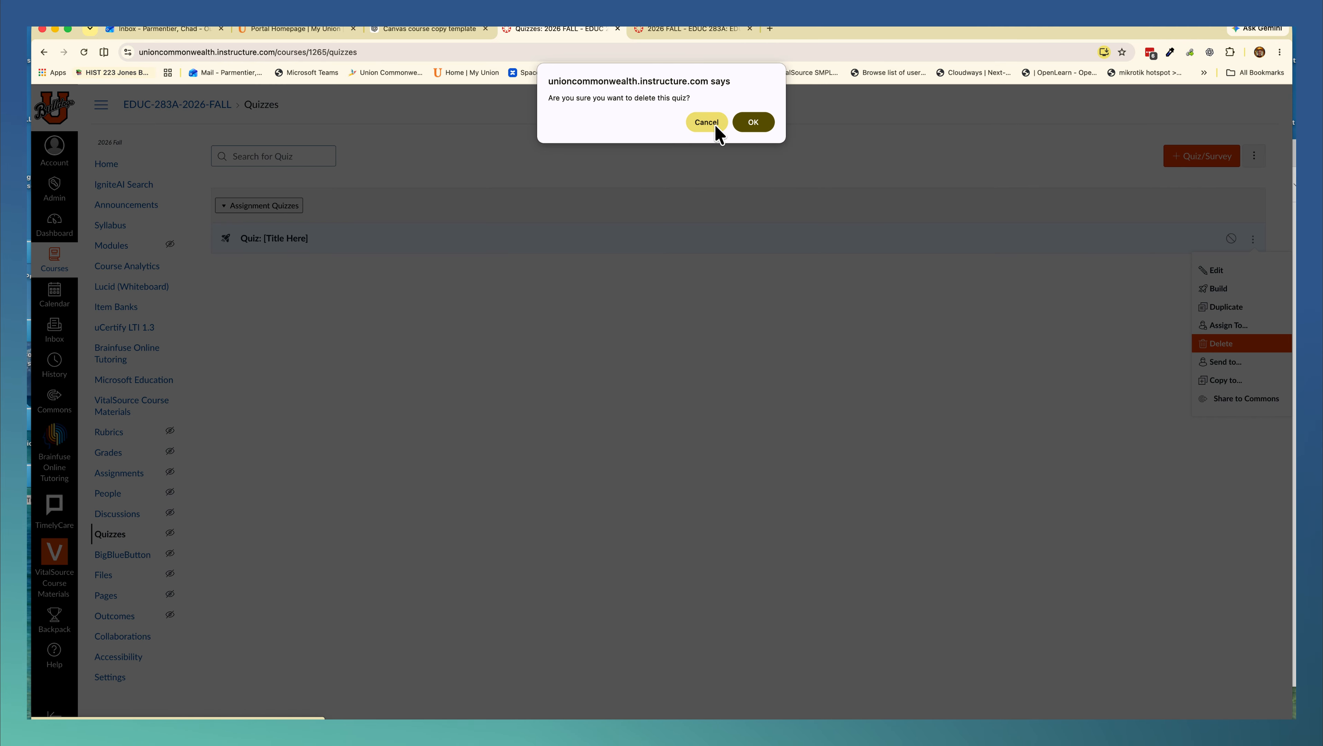
left_click(748, 122)
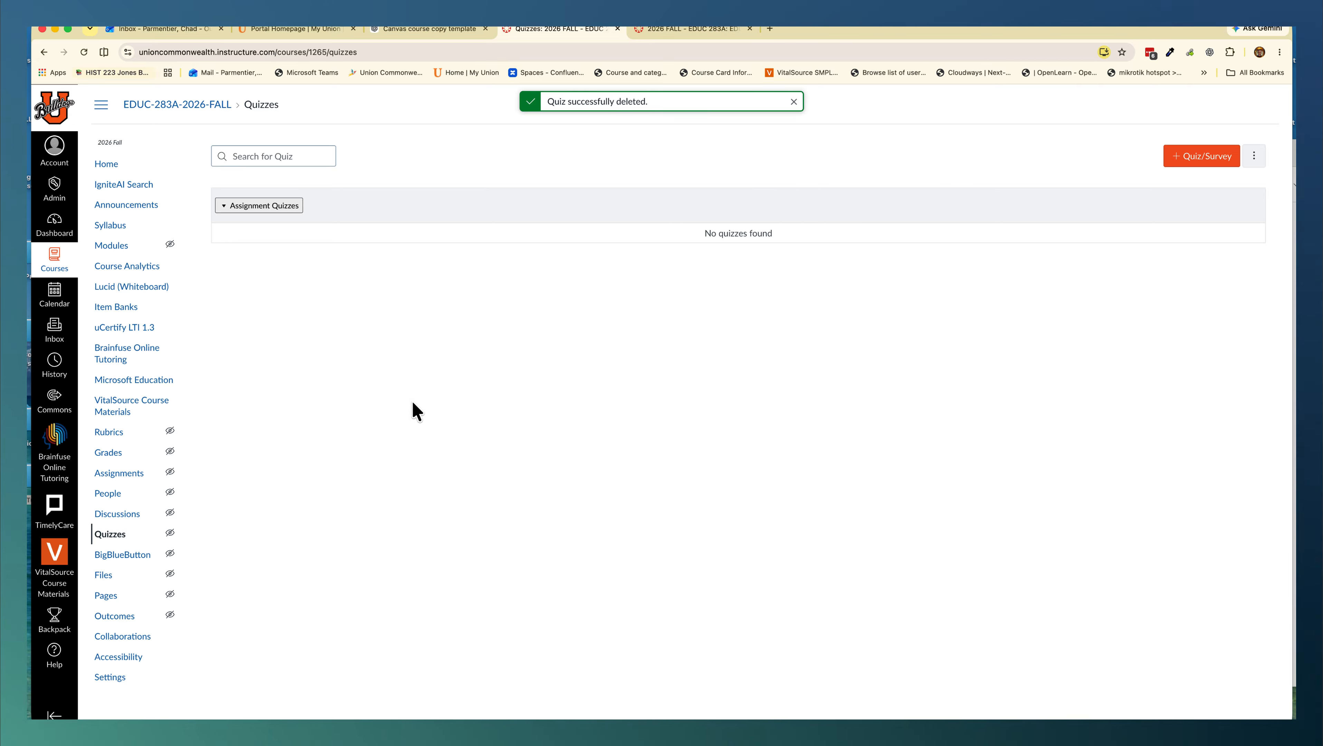
Step: Delete the Example Help Forum and Group Discussion: [Title Here] discussions from the course
left_click(167, 514)
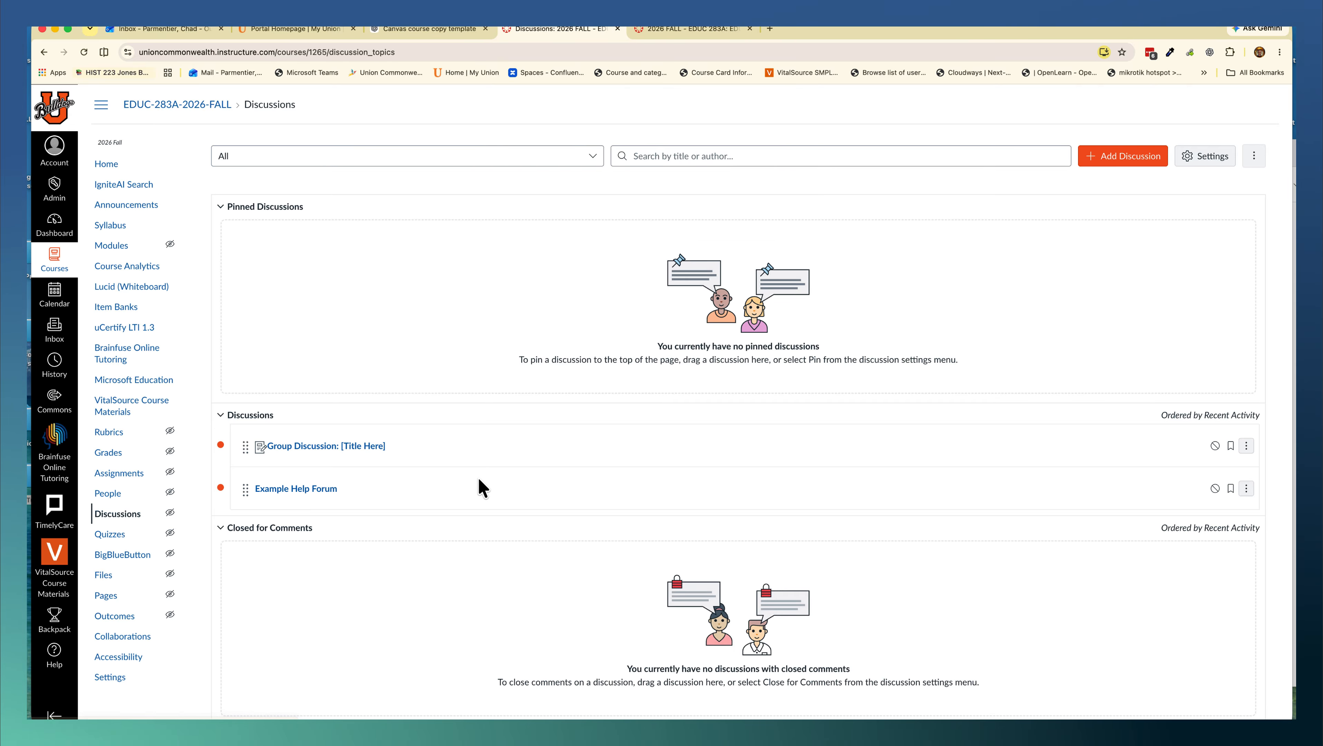
left_click(1246, 490)
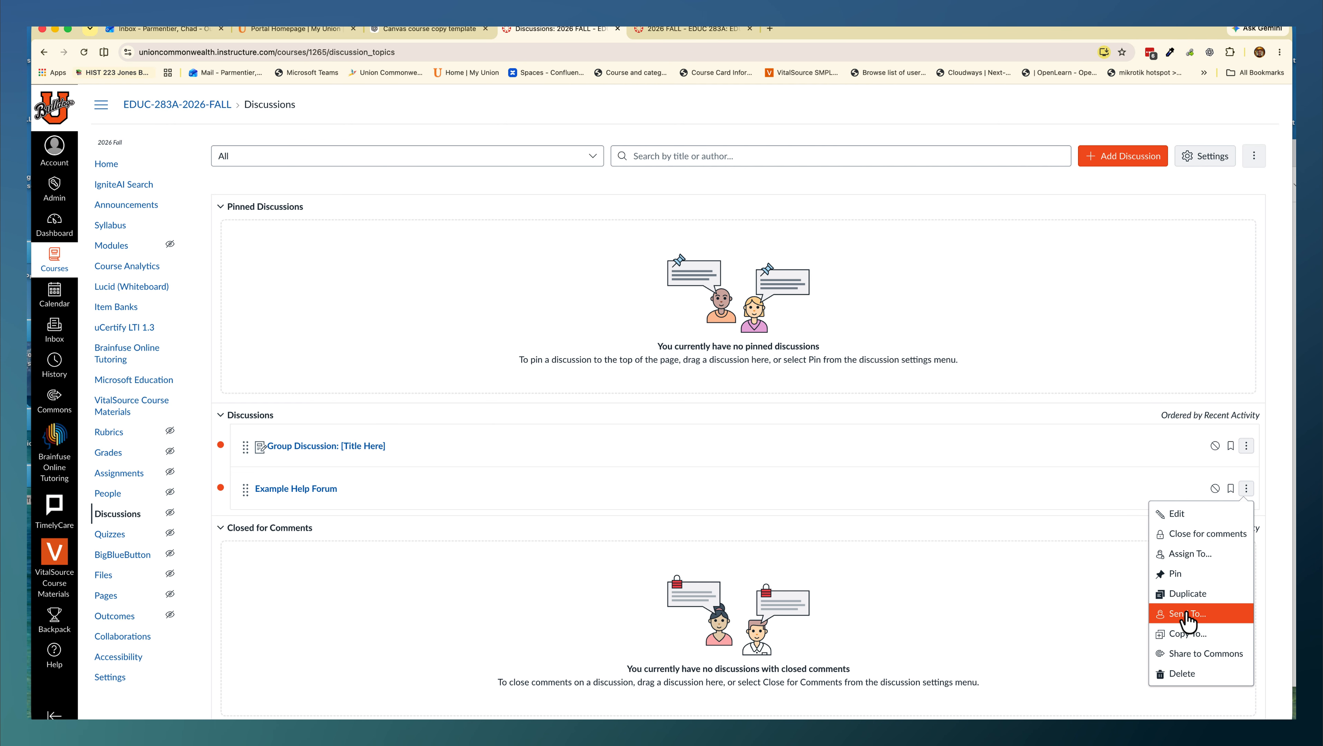
left_click(1193, 675)
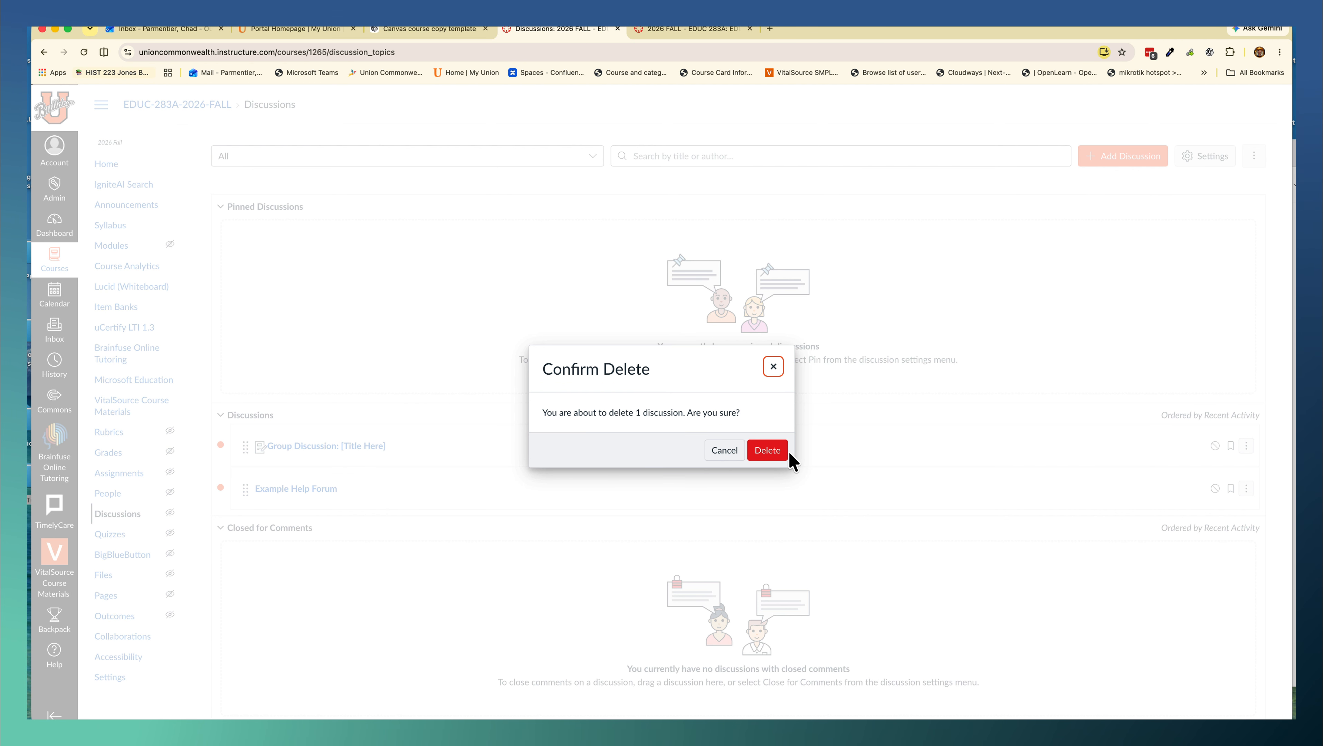
left_click(768, 450)
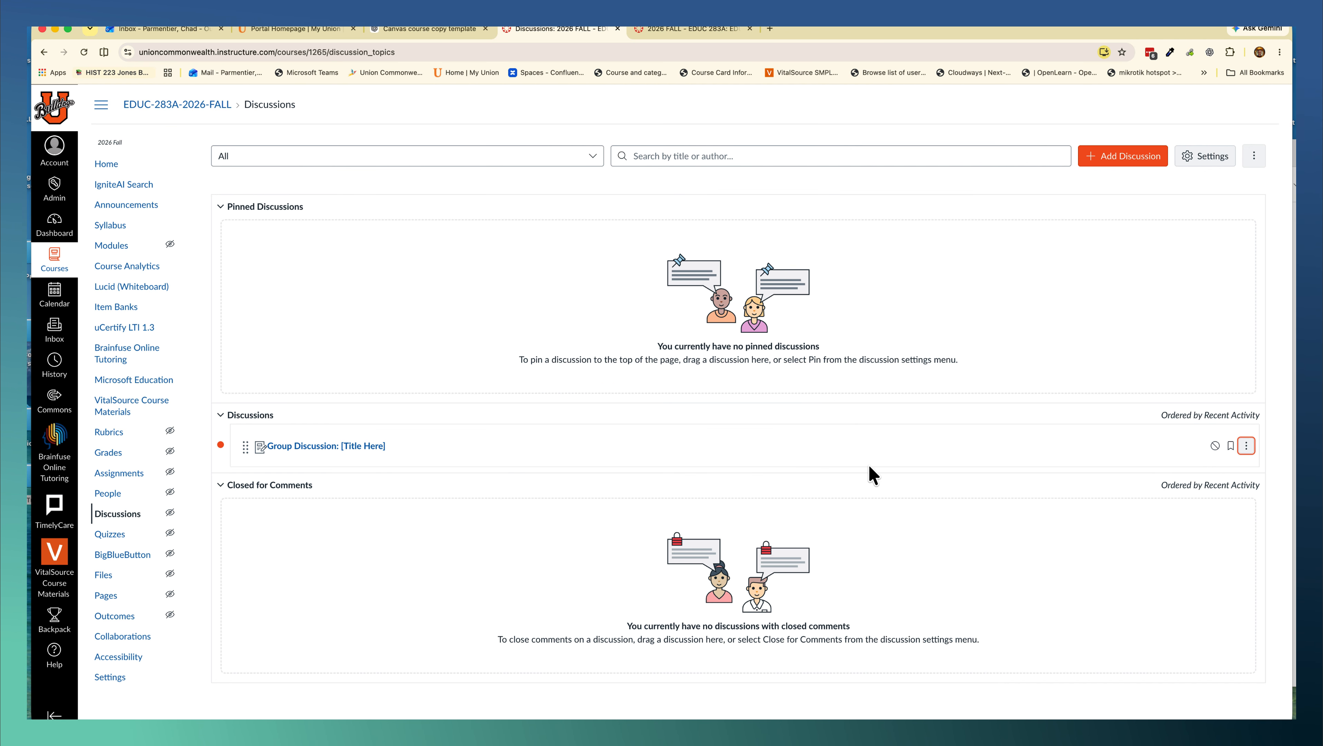
left_click(1246, 445)
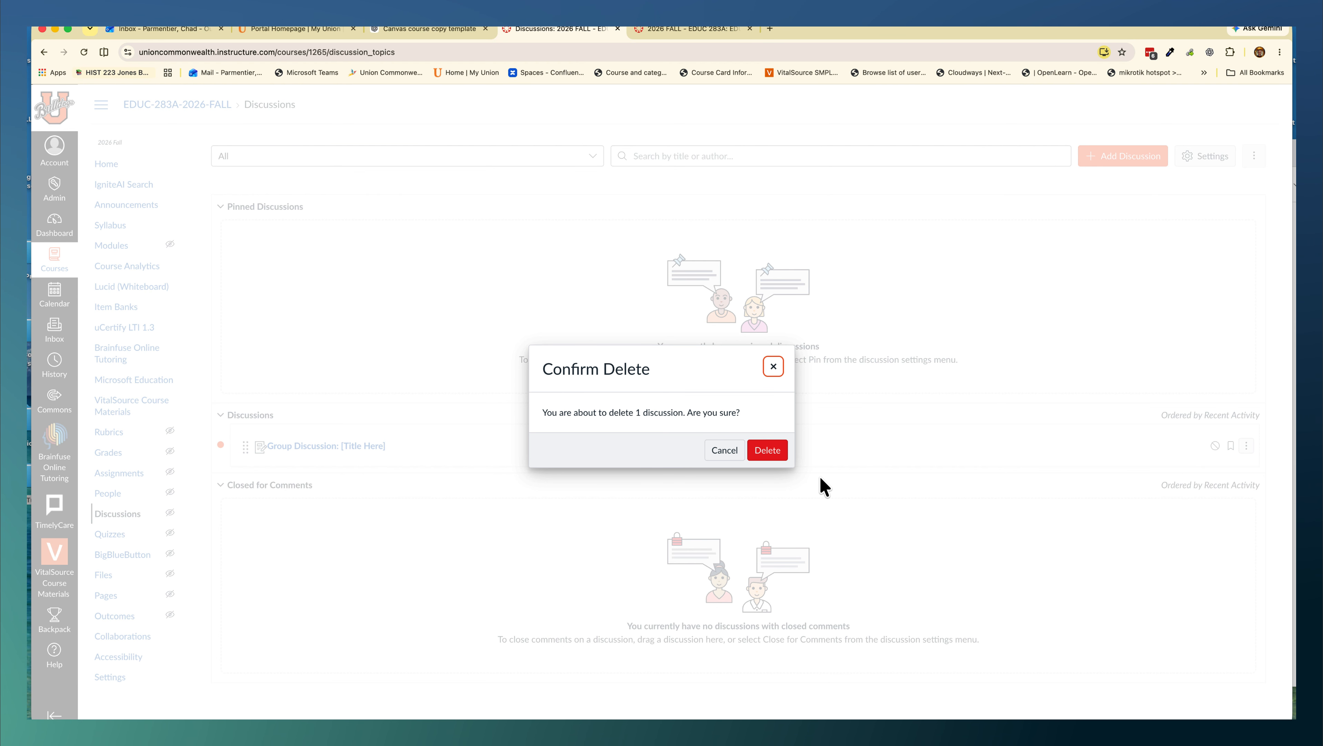
left_click(766, 451)
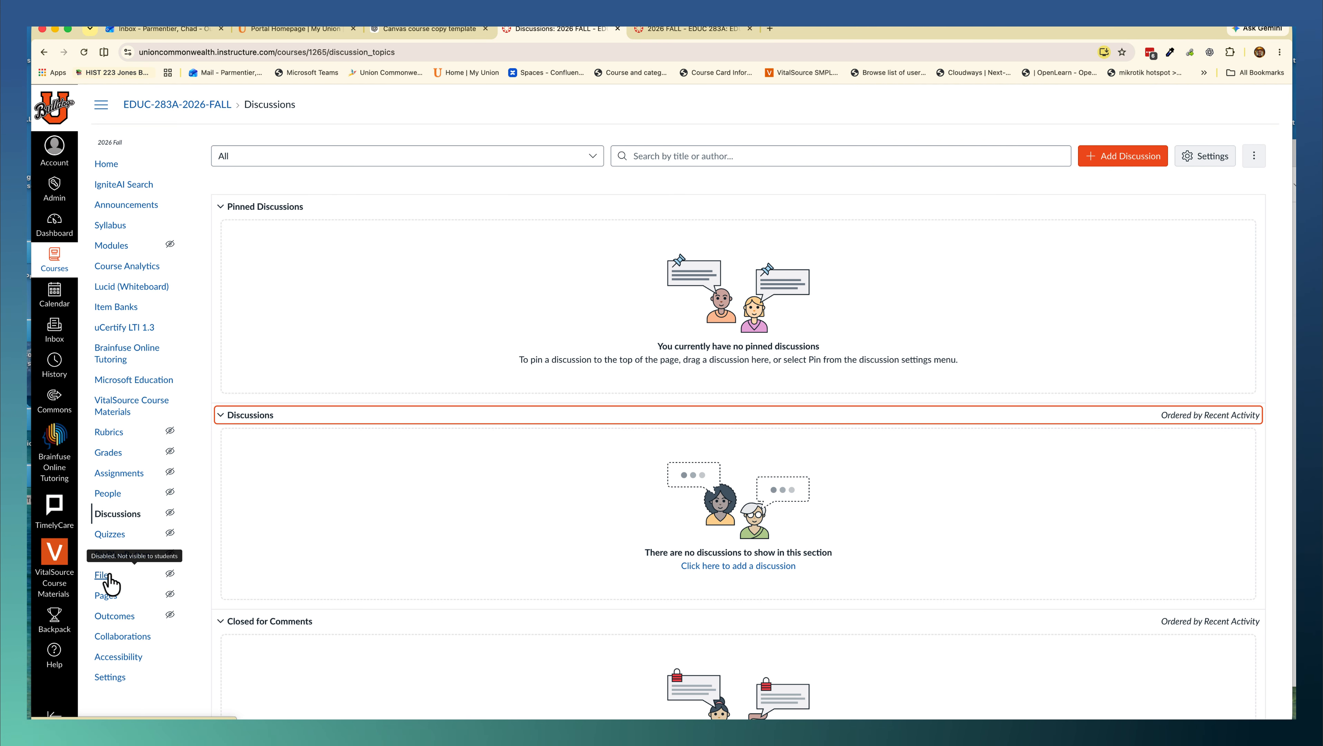
Step: Delete the Individual Assignments group together with the assignment it contains
left_click(115, 473)
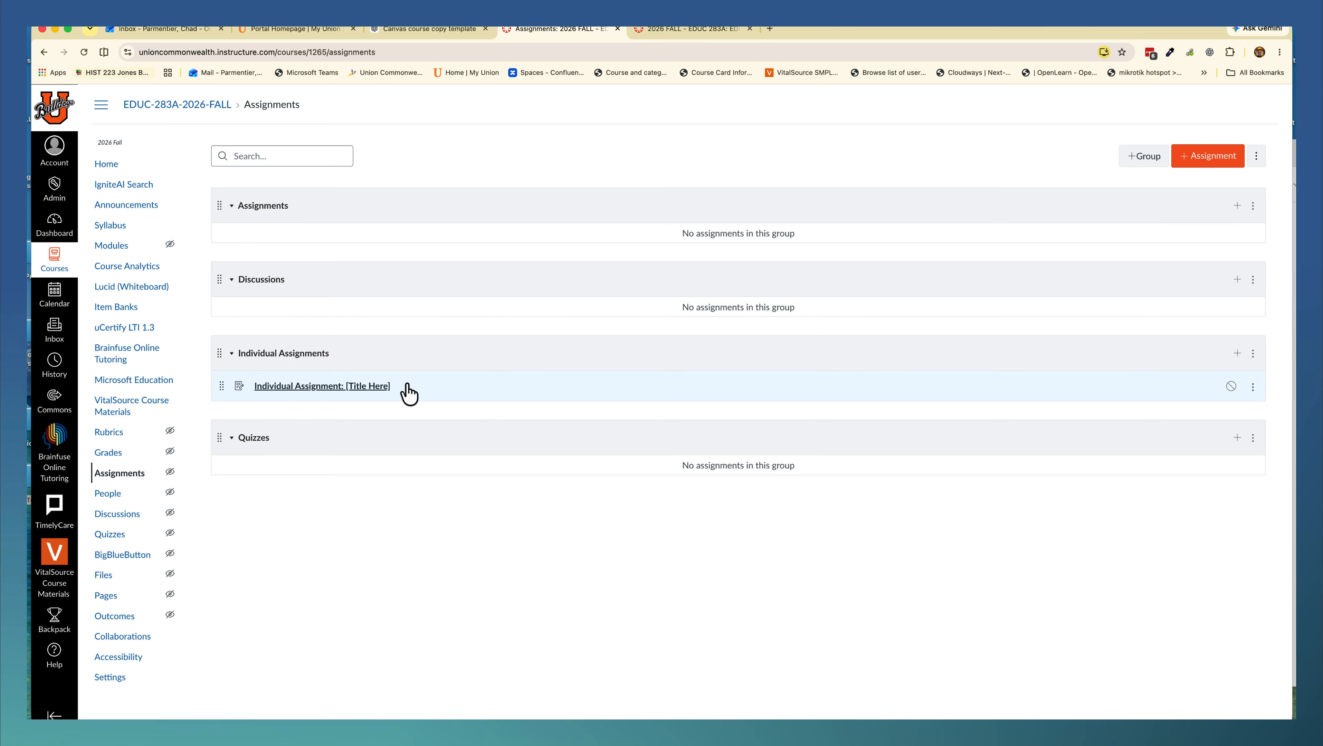
left_click(1252, 355)
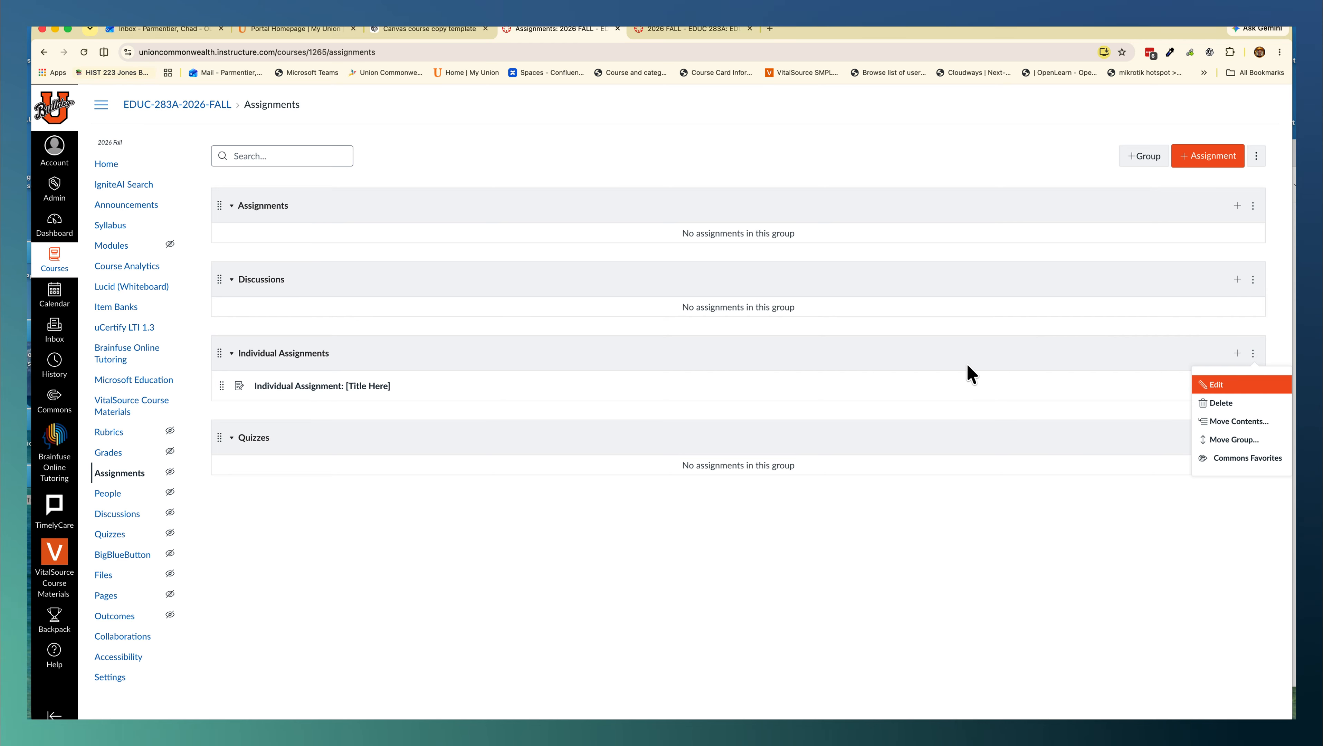
left_click(1219, 402)
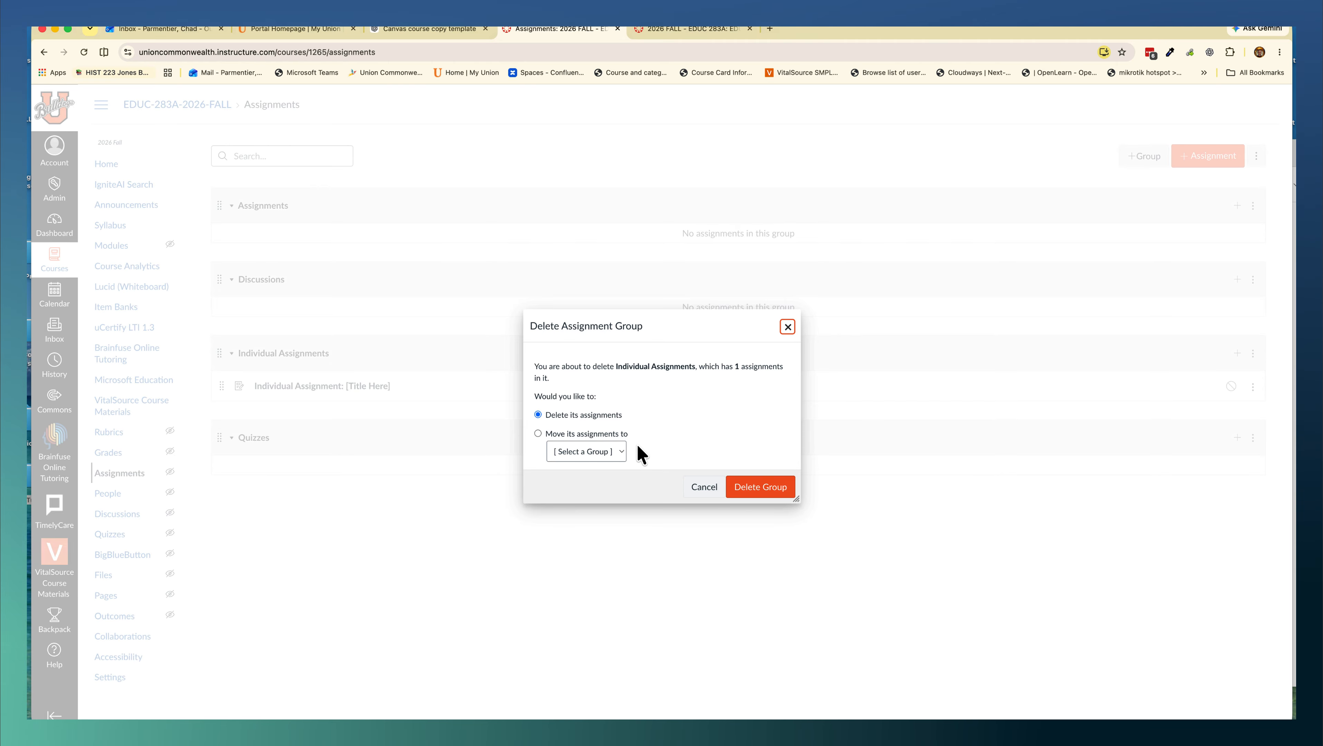
left_click(765, 491)
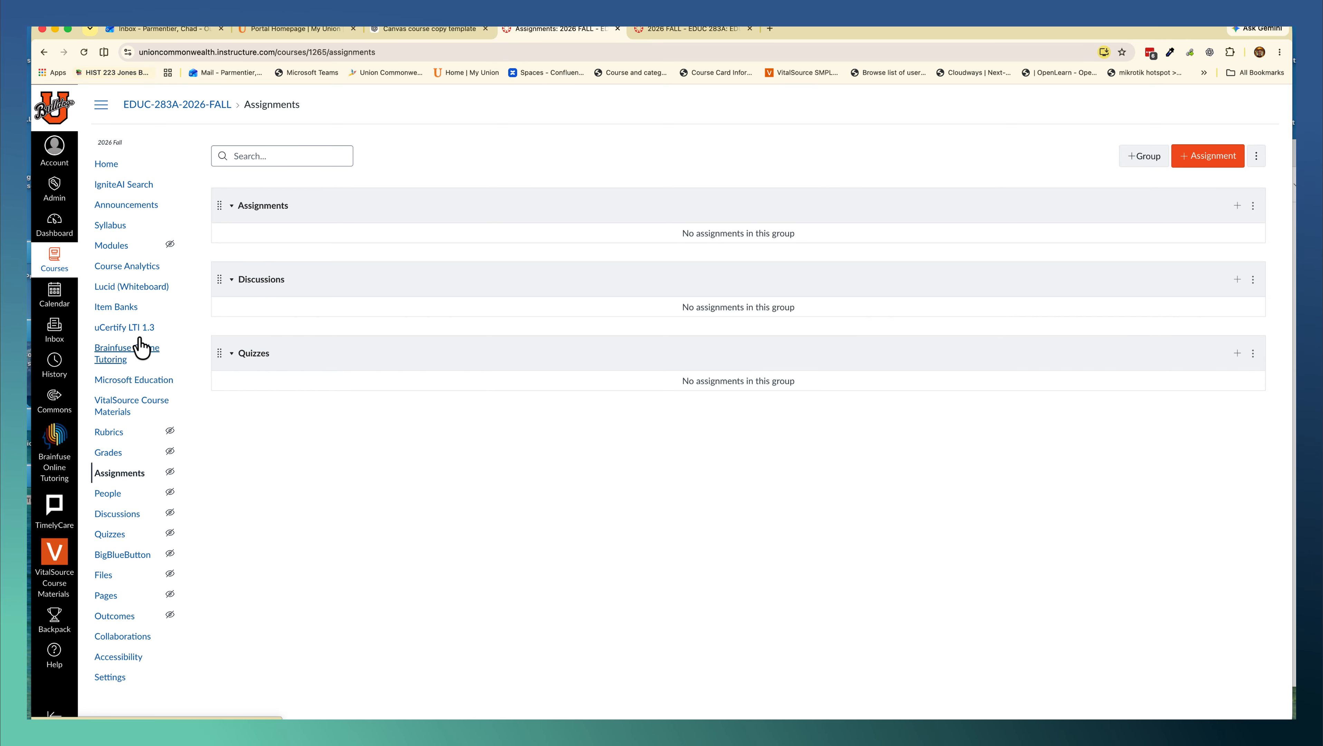
Step: Check the course modules and home page, and start an import of existing content using Copy a Canvas Course
left_click(113, 250)
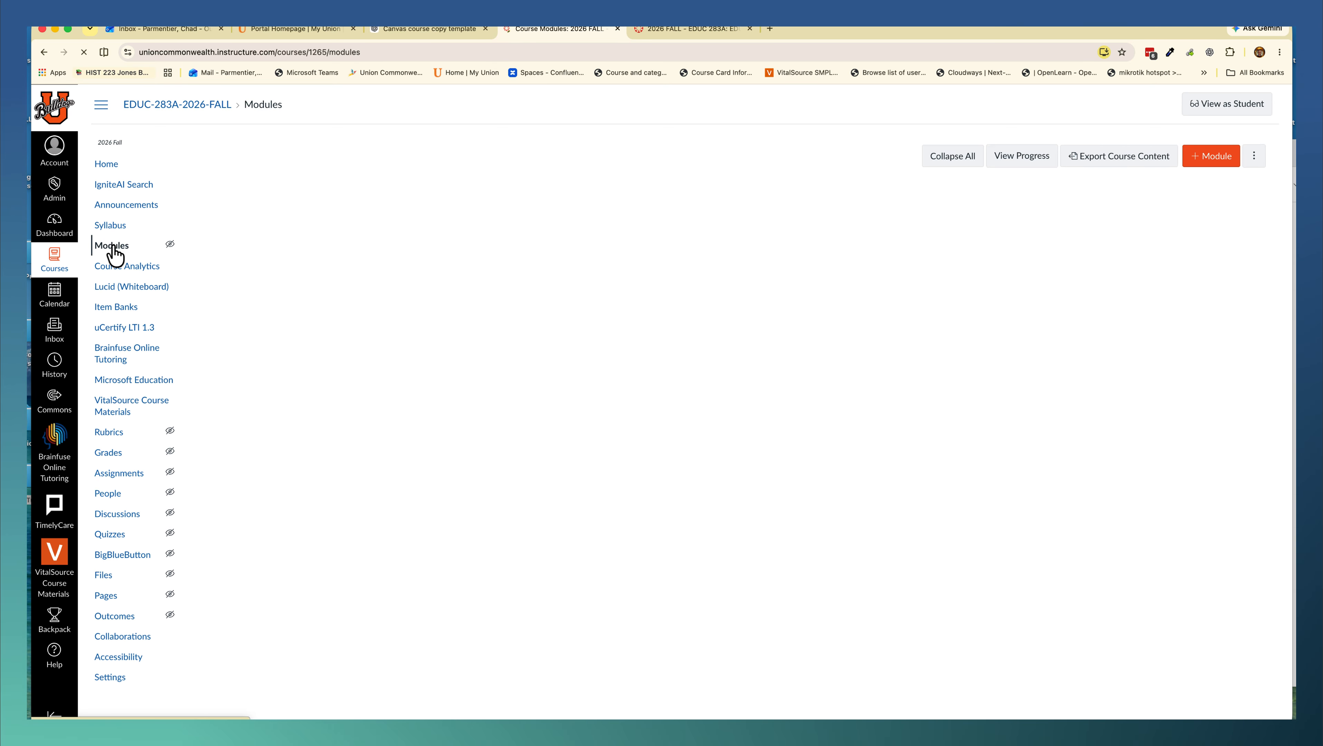
left_click(110, 170)
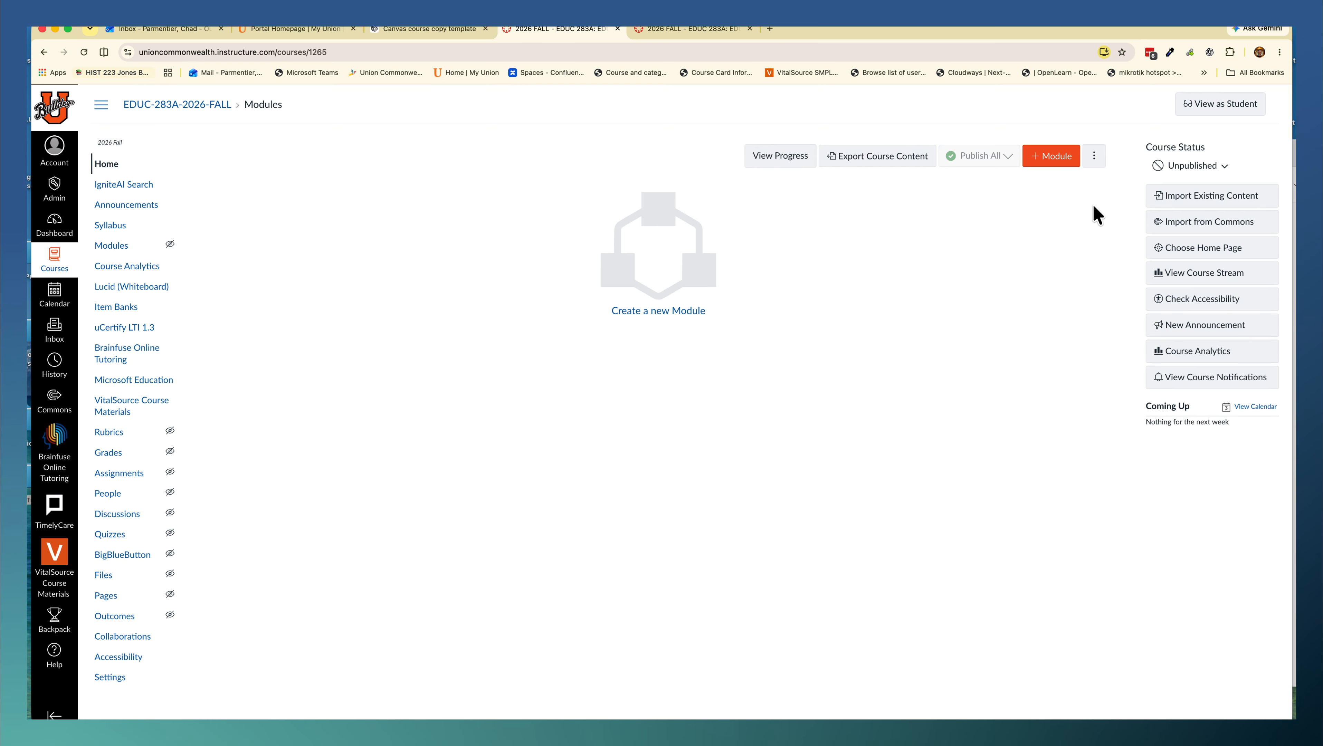
left_click(1185, 206)
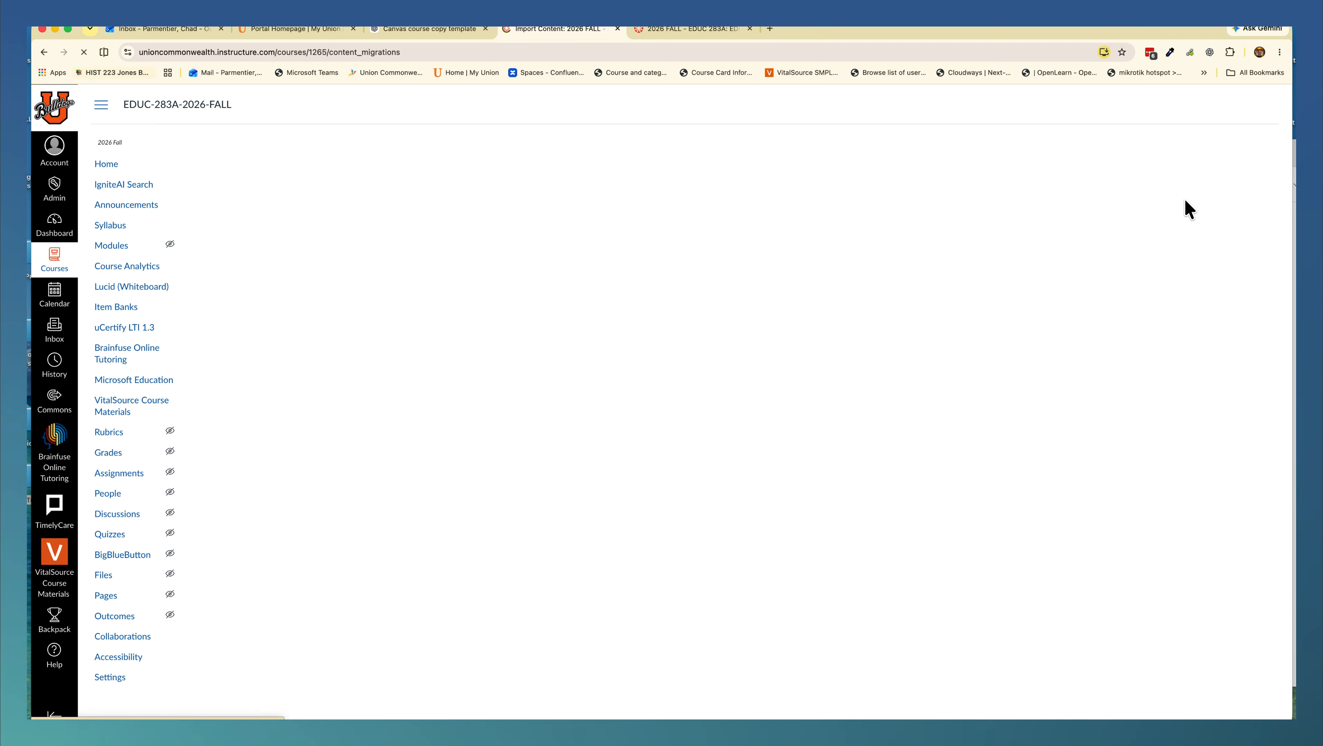
left_click(581, 295)
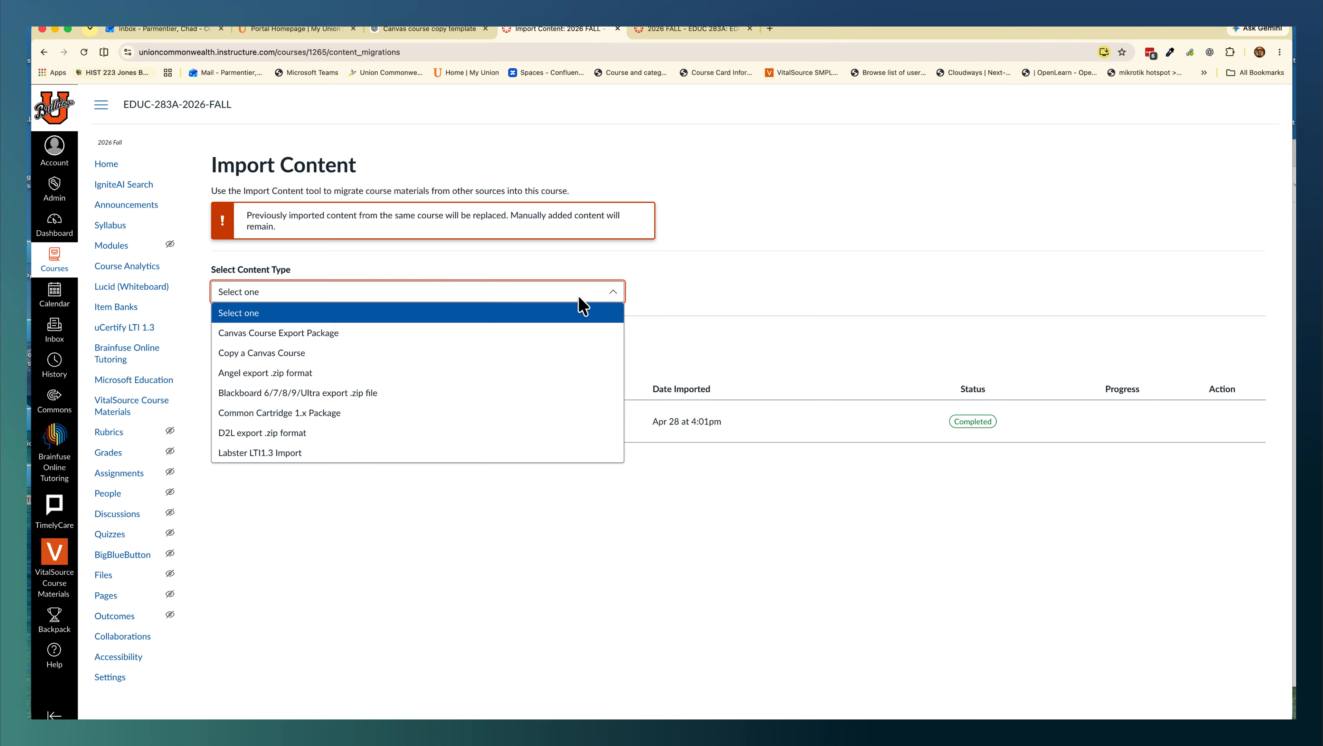
left_click(528, 353)
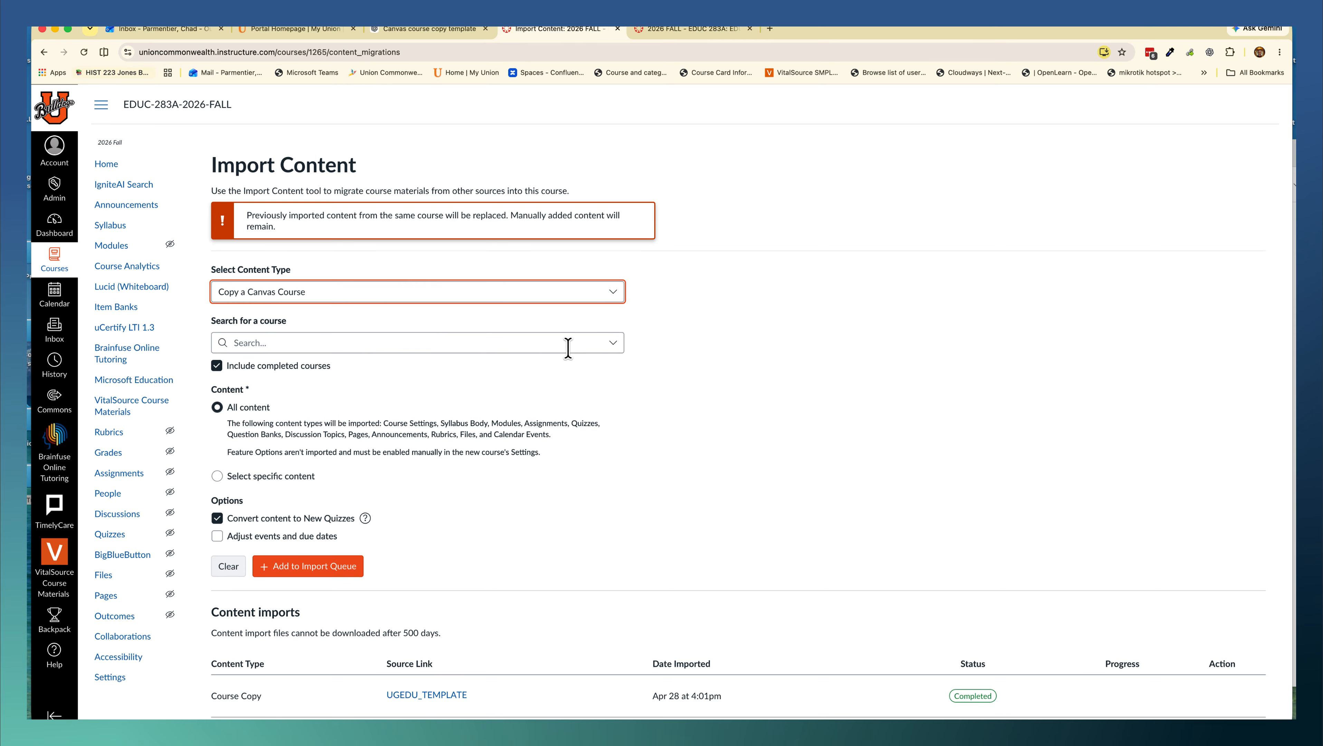
Step: Find MASTERCOURSE-EDUC-283, choose MASTERCOURSE-EDUC 283 | EDUCATIONAL TECHNOLOGY | 16 Week as the source course, and queue the import of all content
left_click(579, 344)
left_click(666, 357)
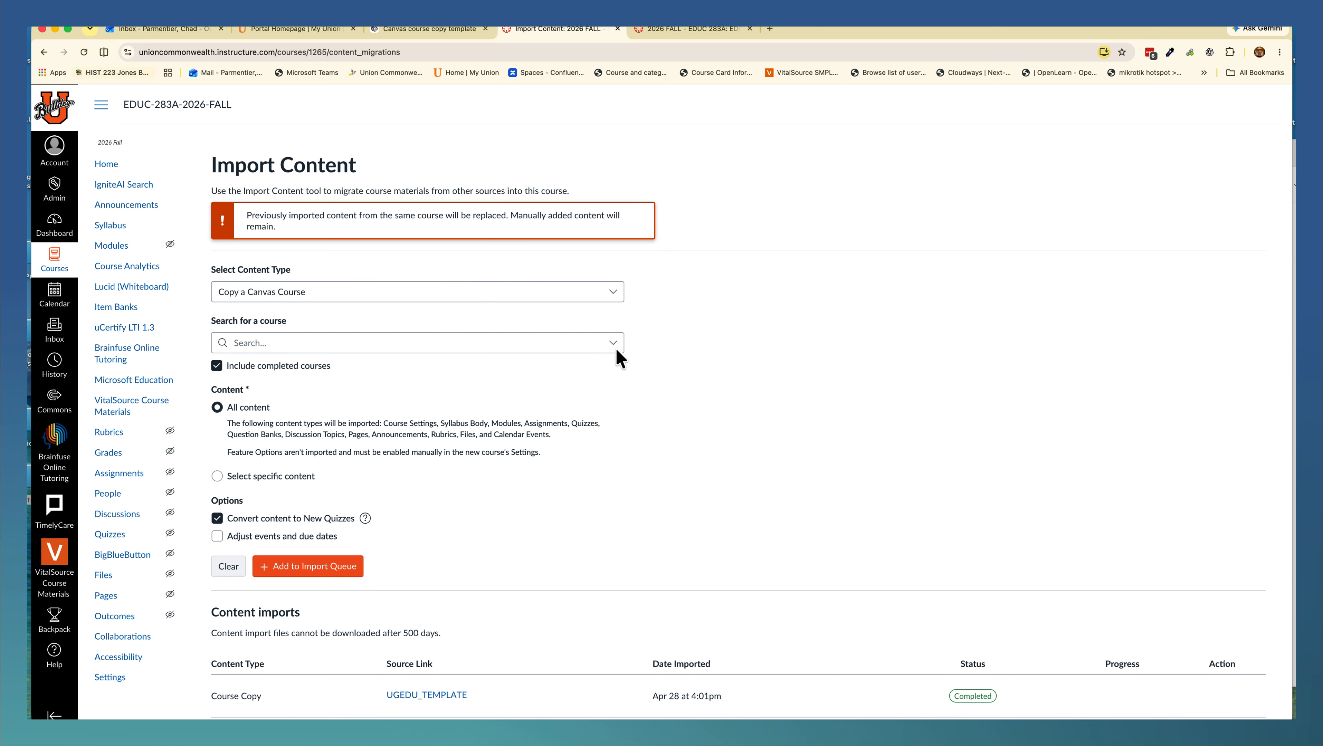
left_click(585, 344)
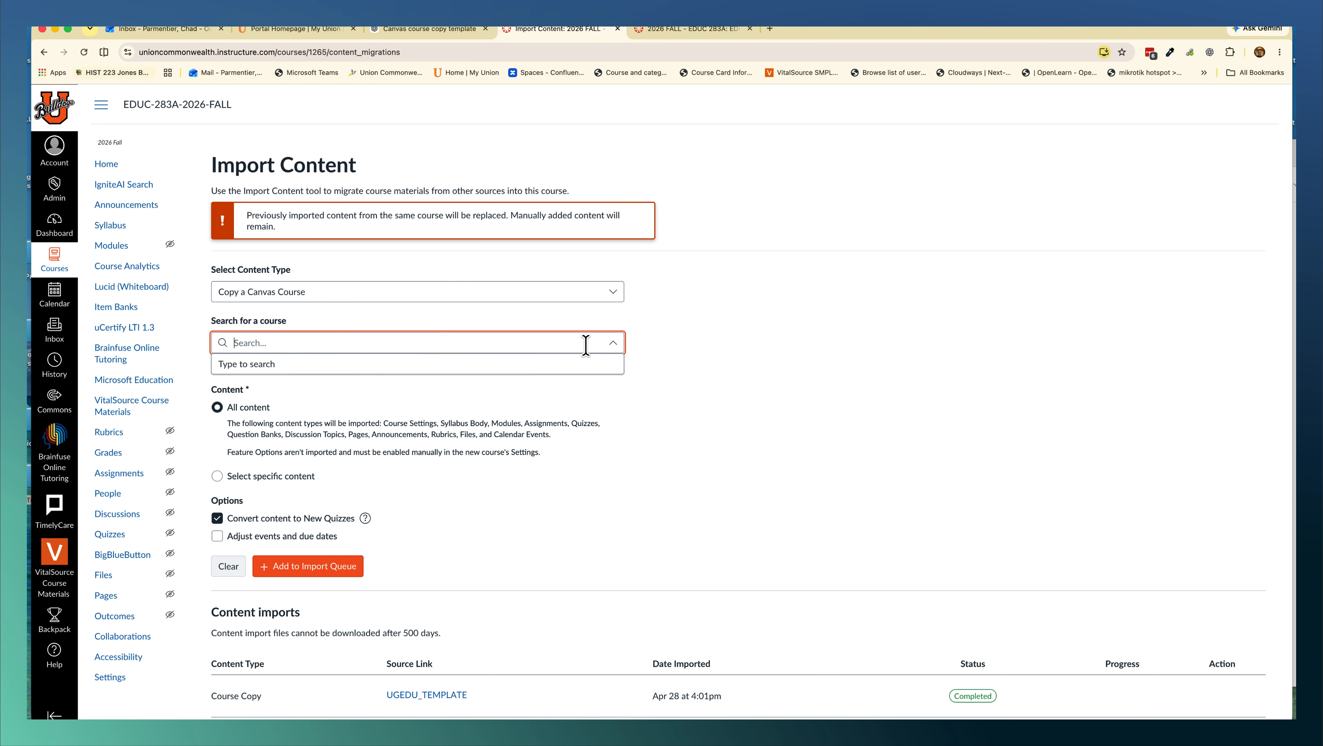
type("MA")
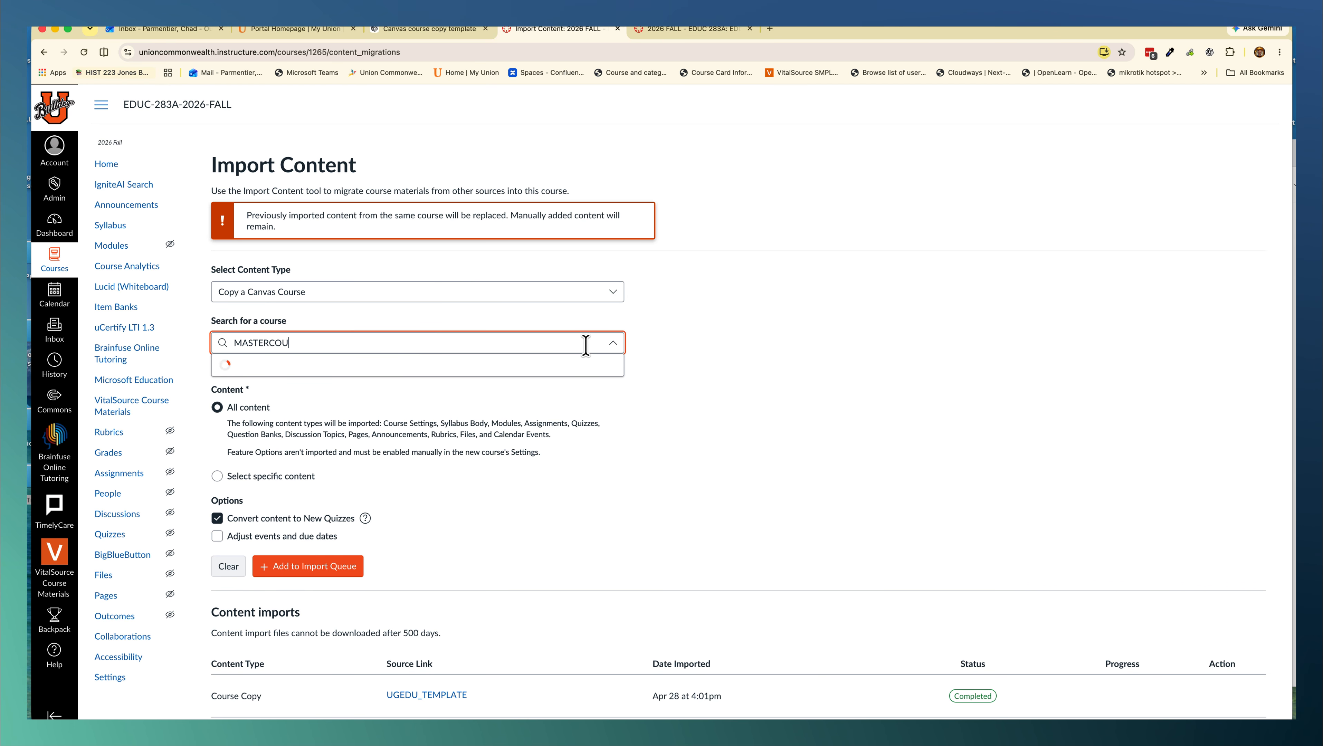
type("STERCOURSE")
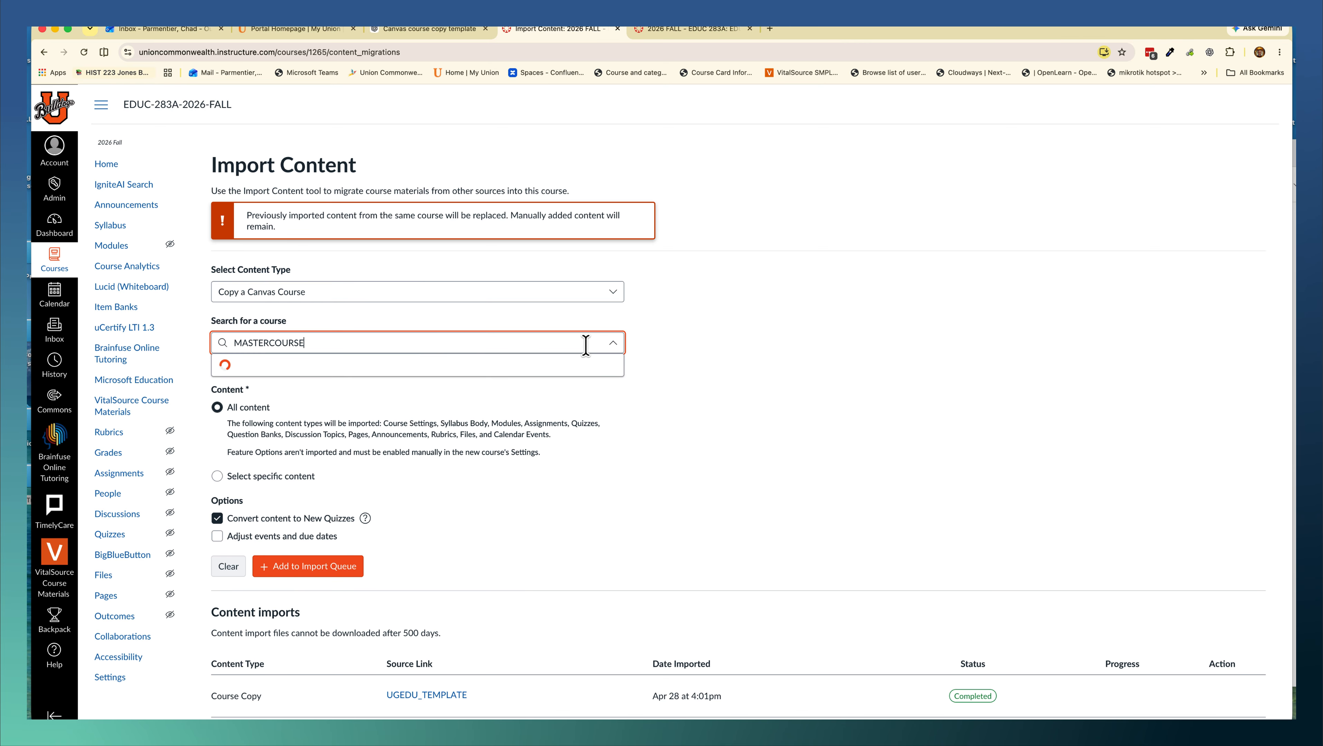
type("-")
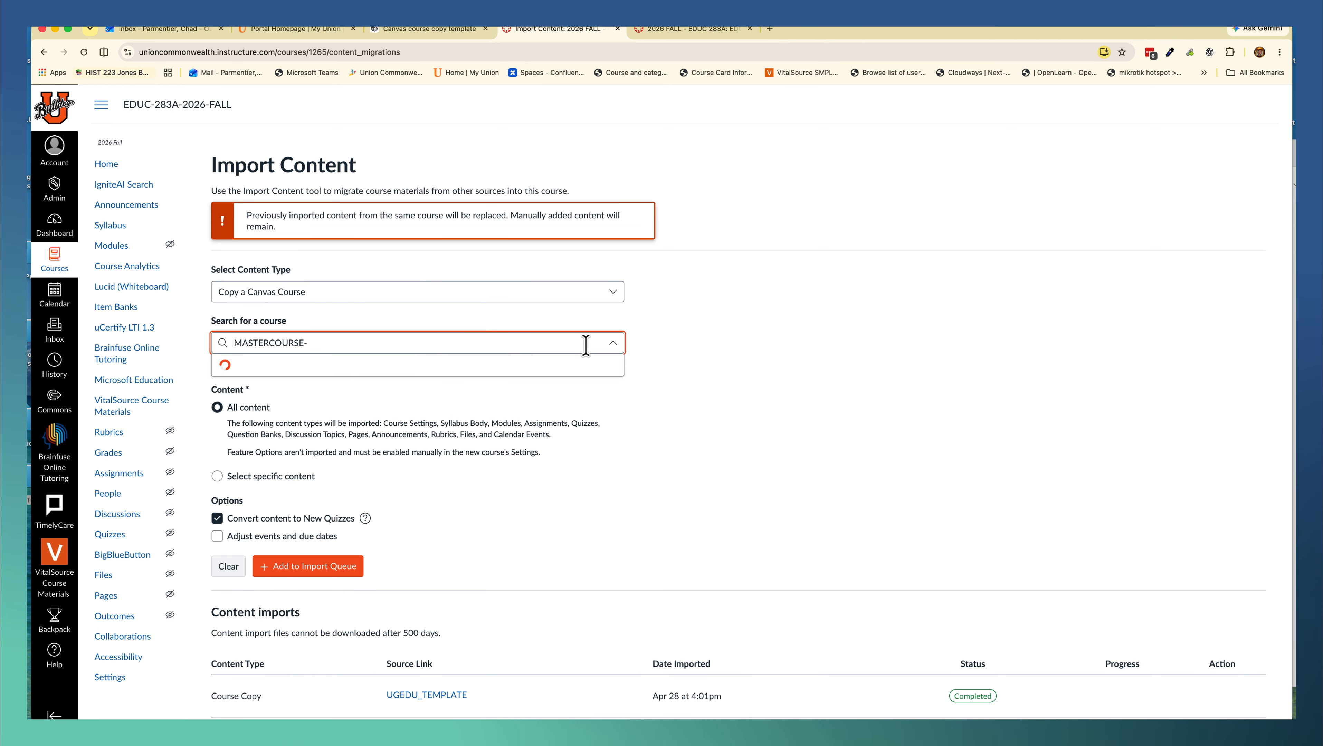
type("EDUC")
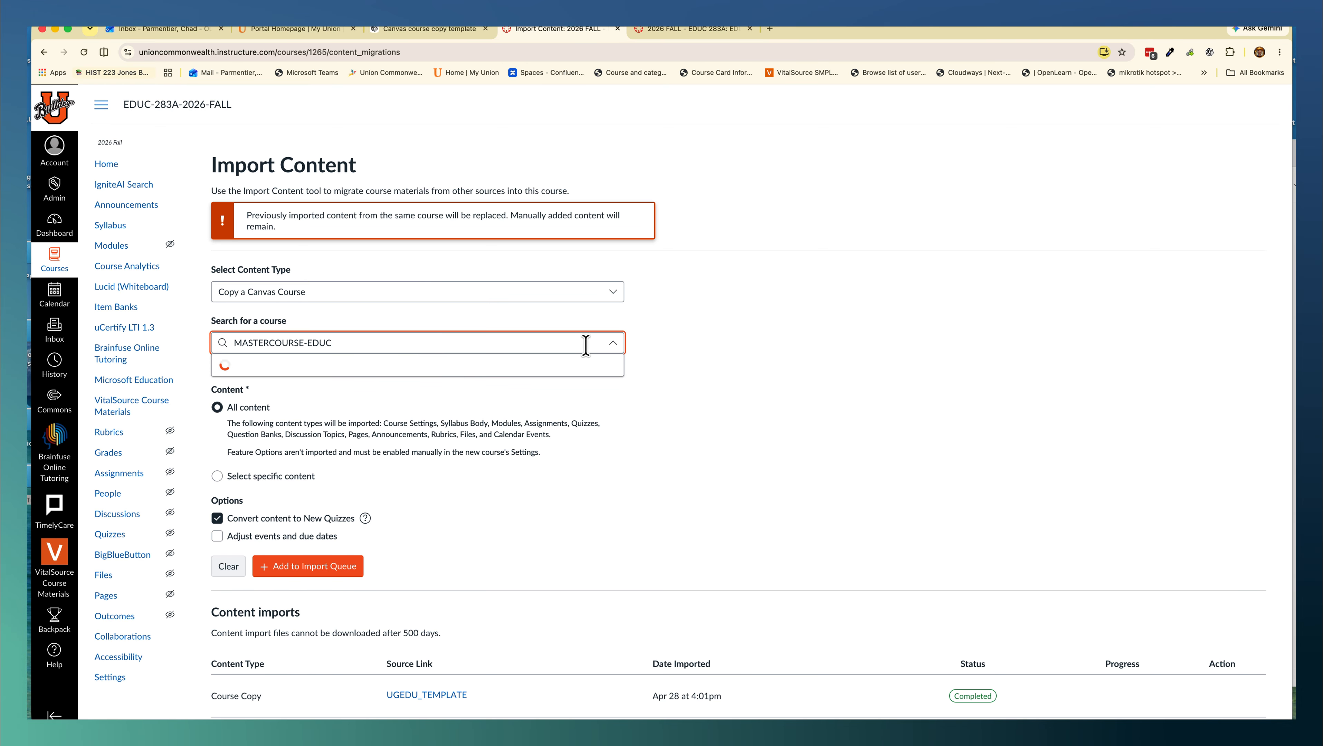
type("-283")
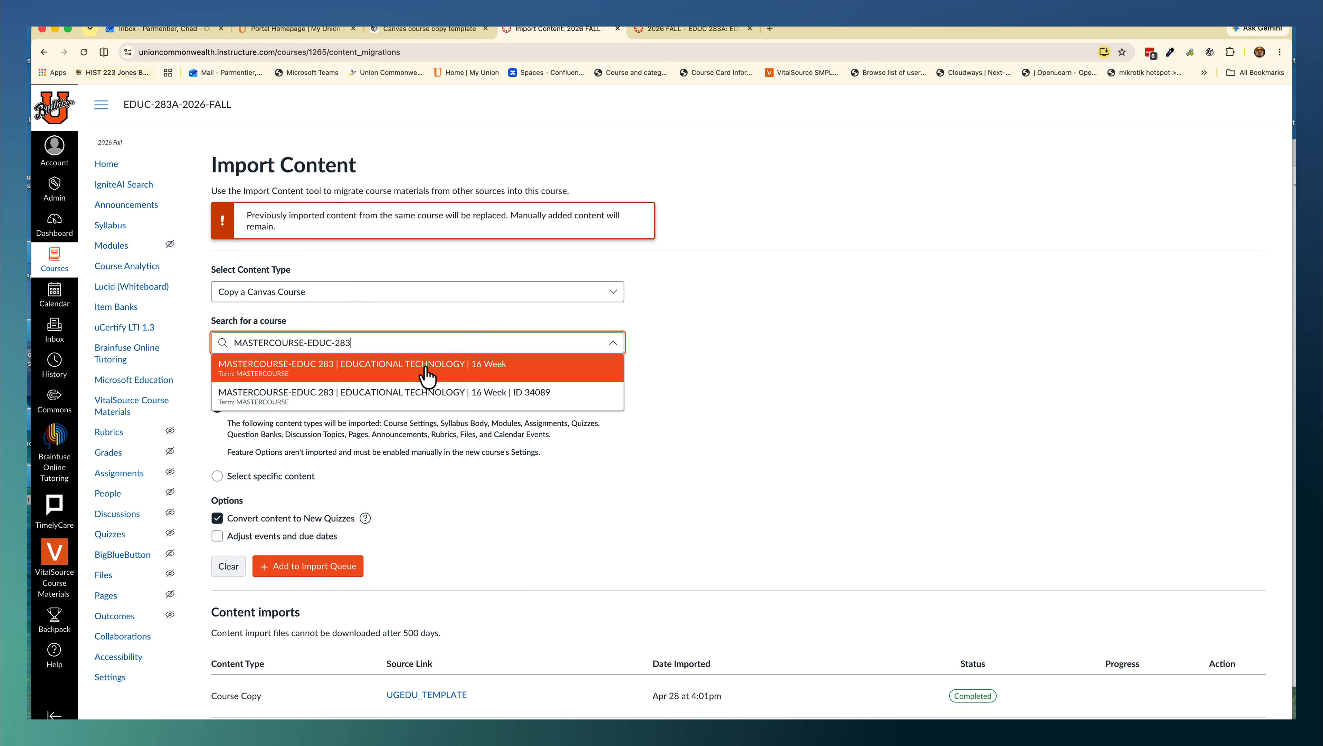
left_click(426, 371)
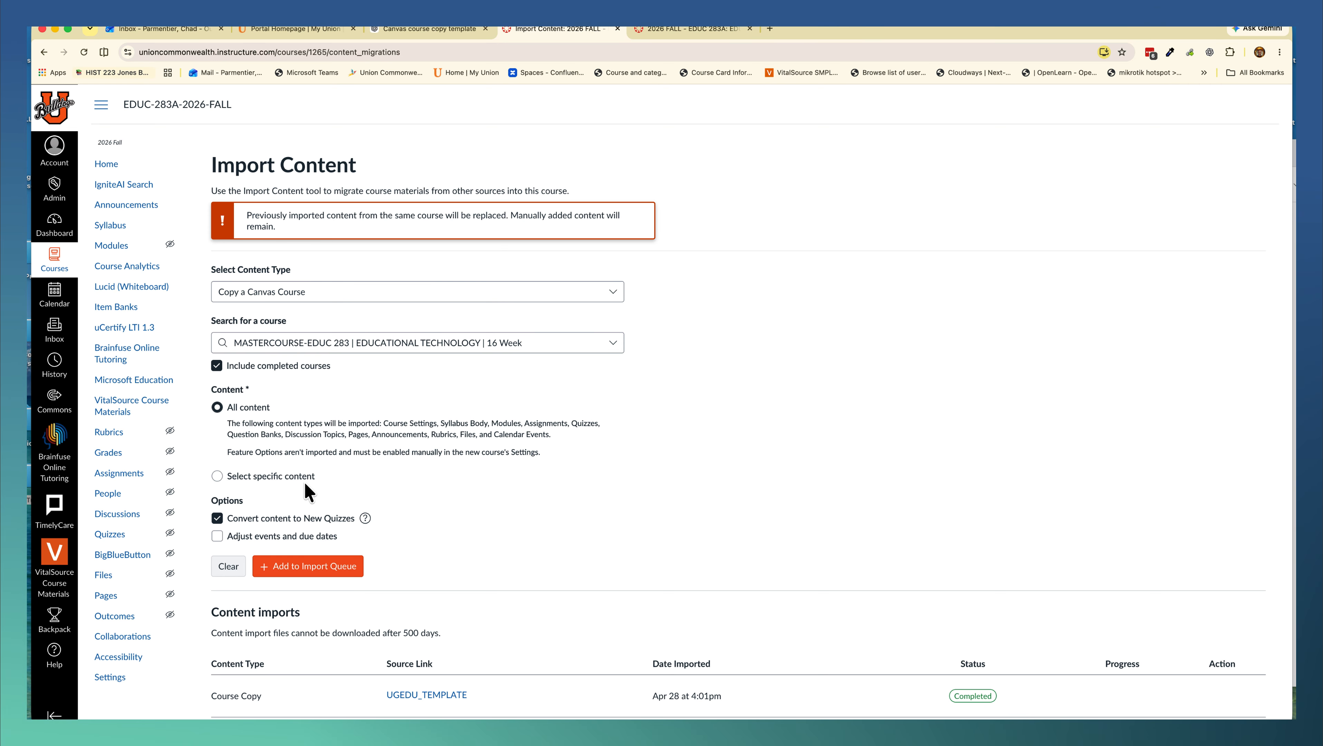
scroll(305, 485, "down", 1)
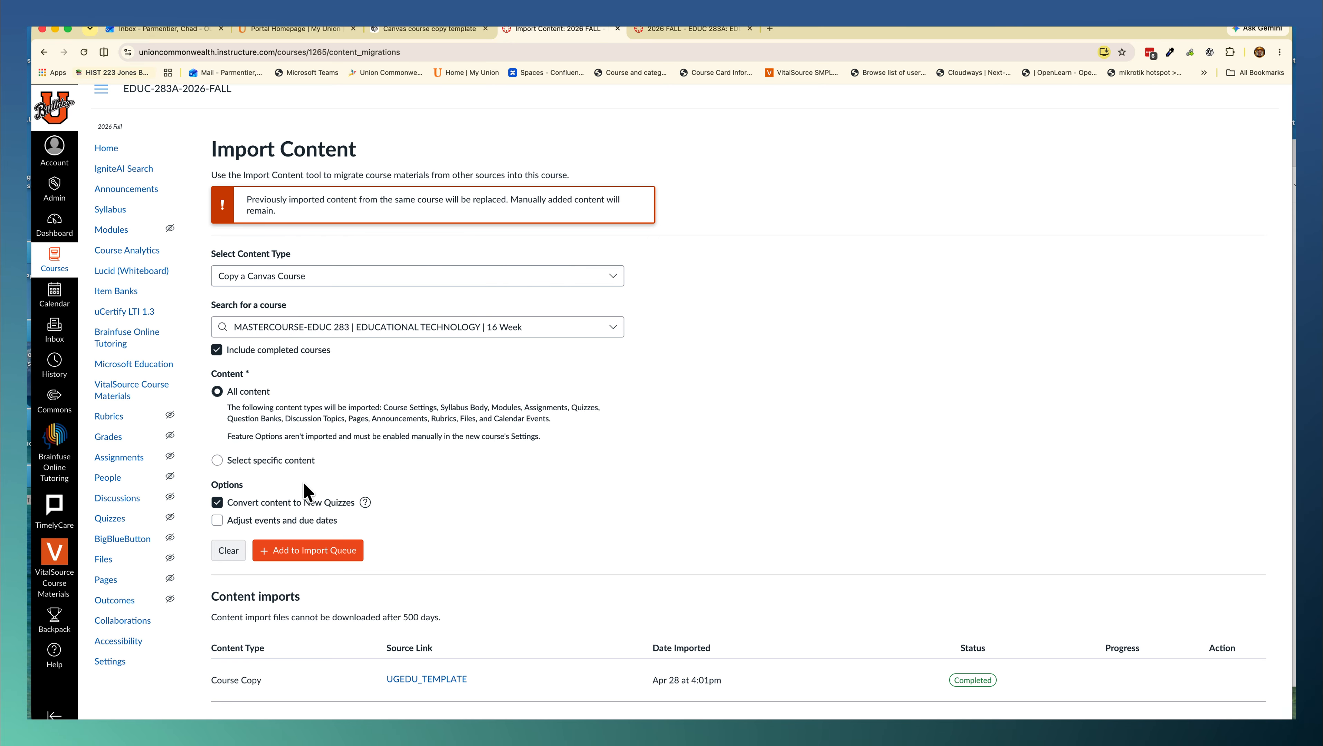
left_click(302, 550)
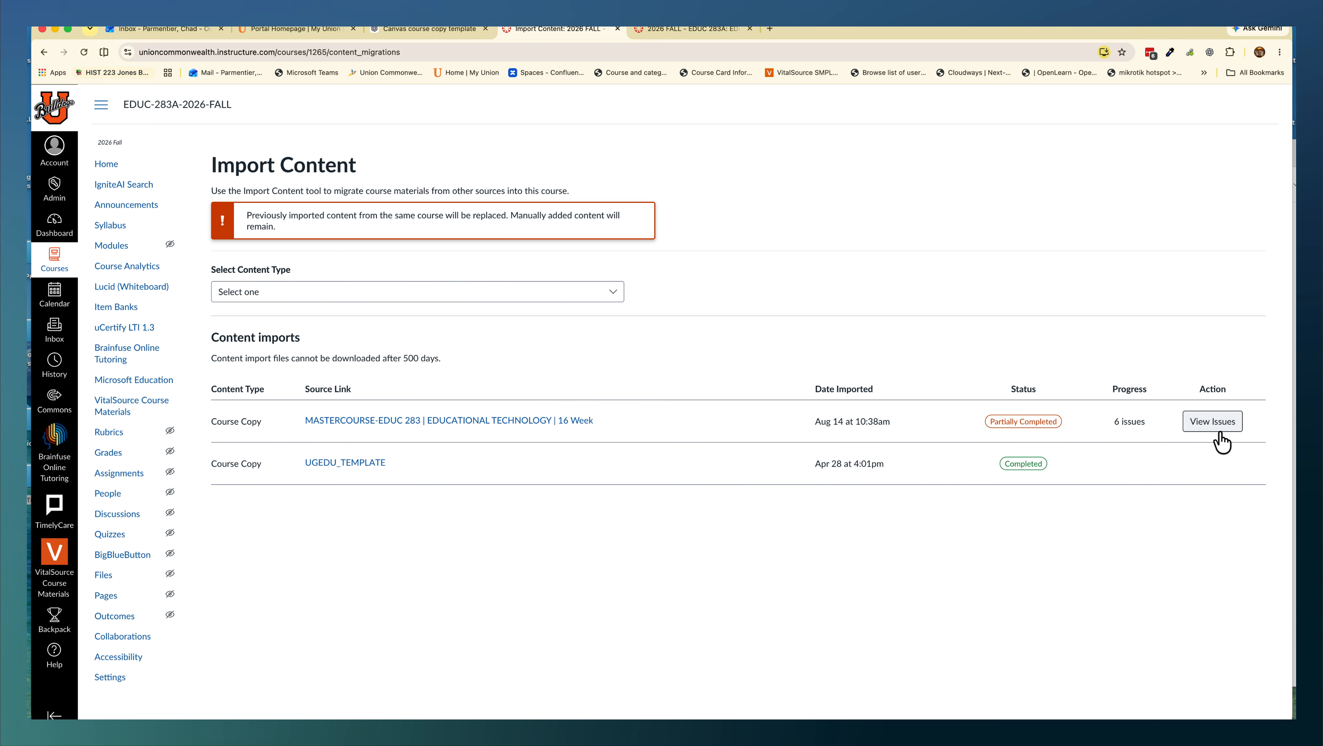
Step: Review the issues listed for the MASTERCOURSE-EDUC 283 course copy, and dismiss the quiz migration notice on the course home page
left_click(1216, 431)
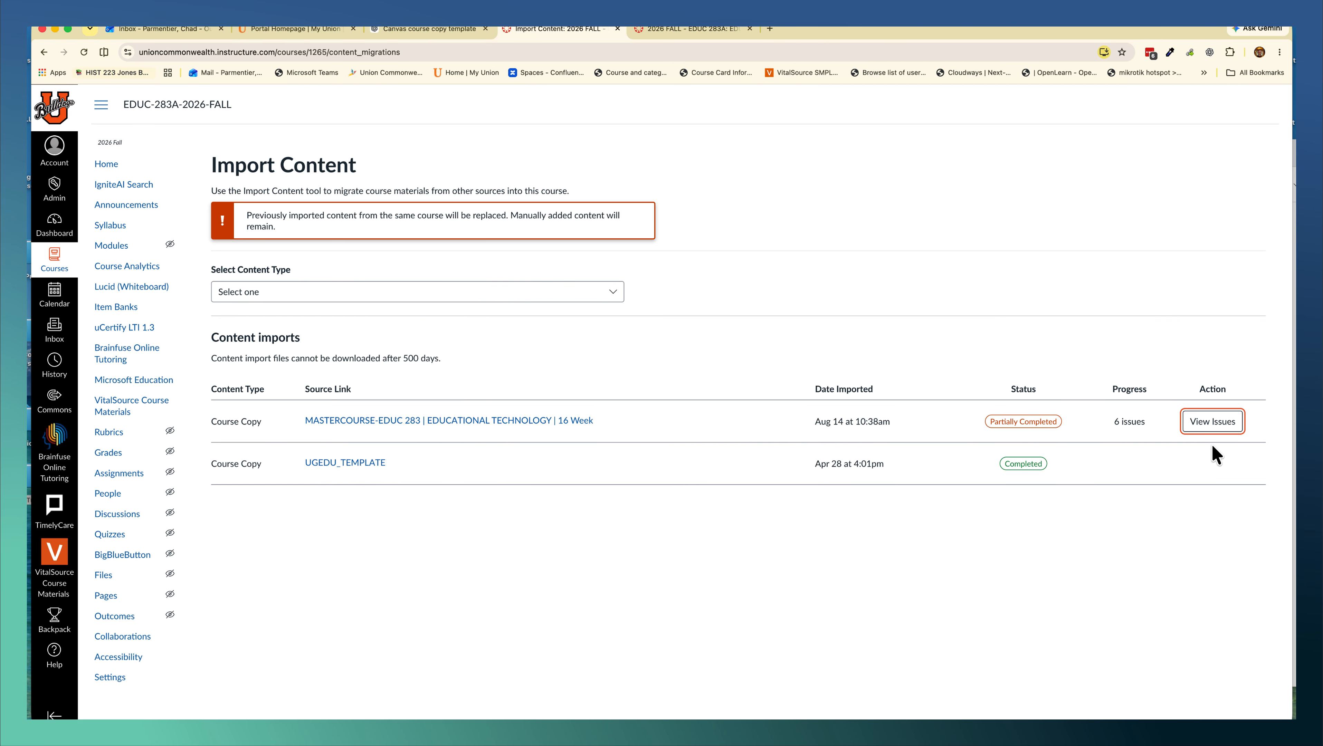
left_click(1209, 424)
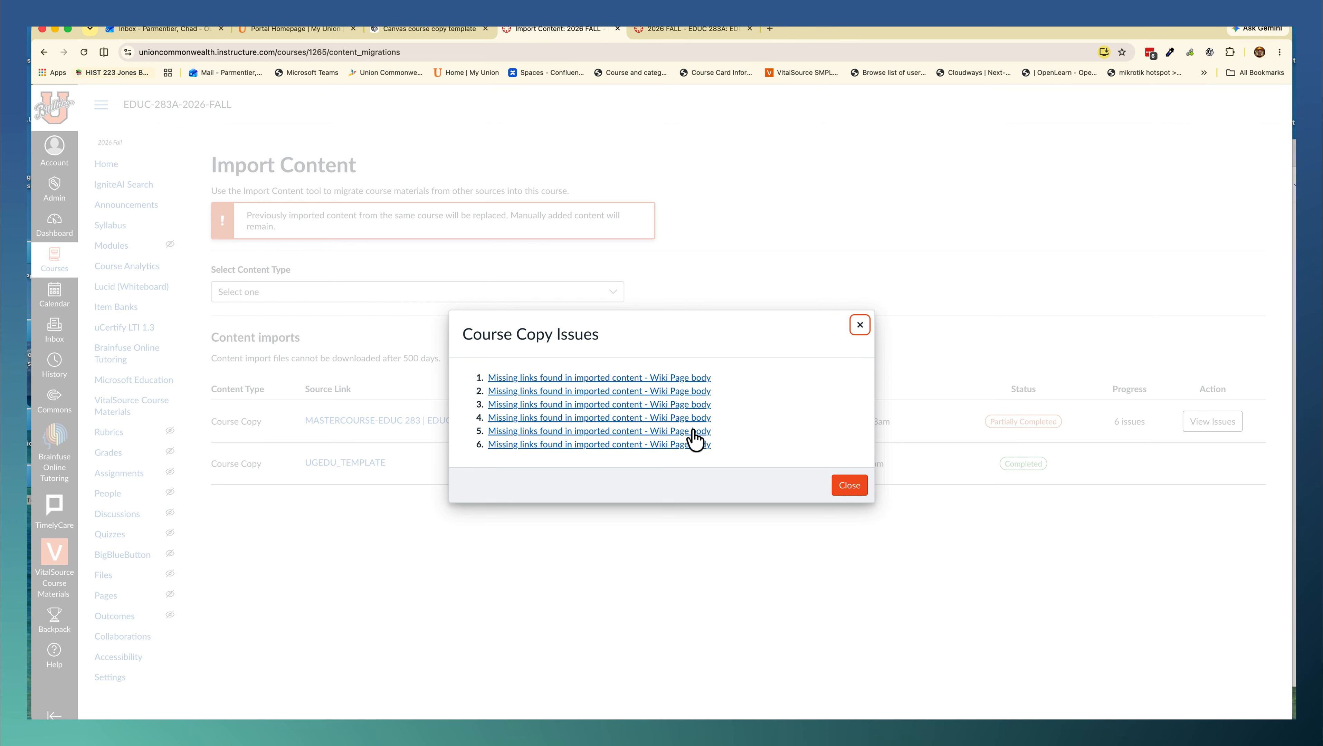
left_click(848, 486)
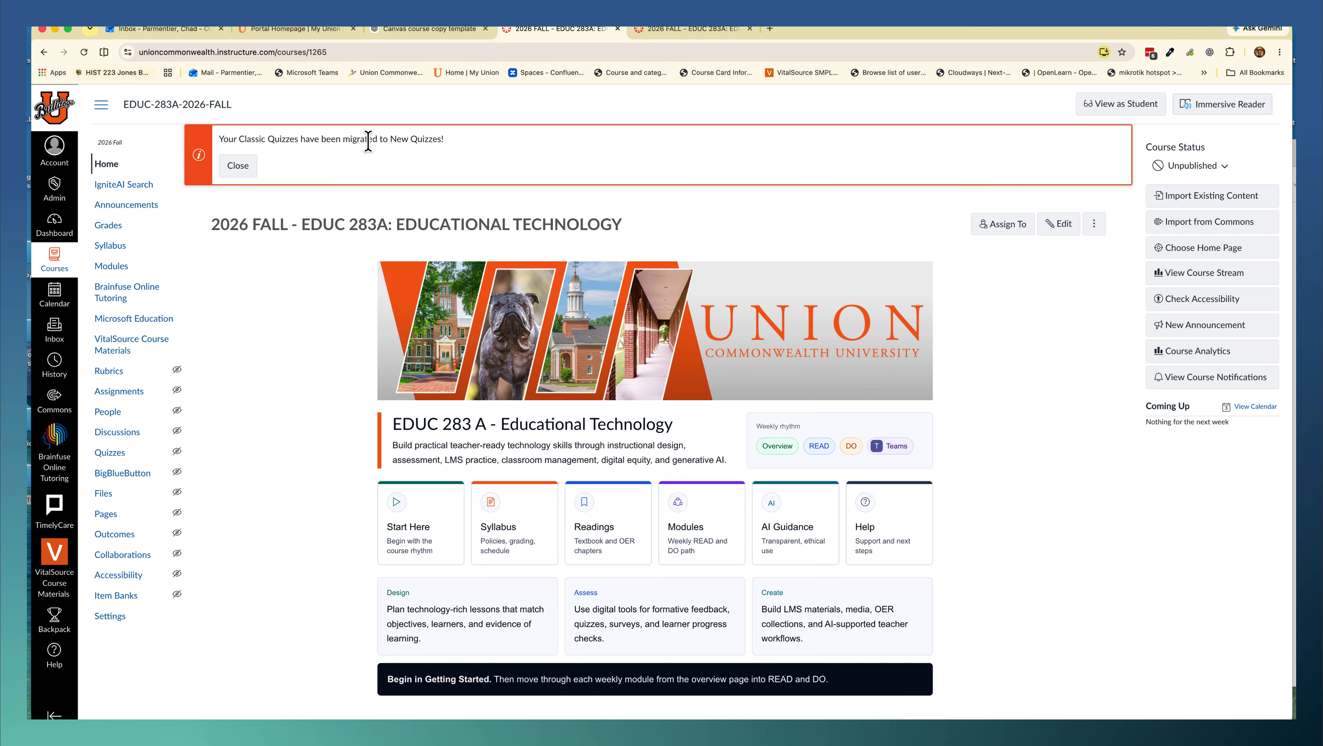
left_click(232, 167)
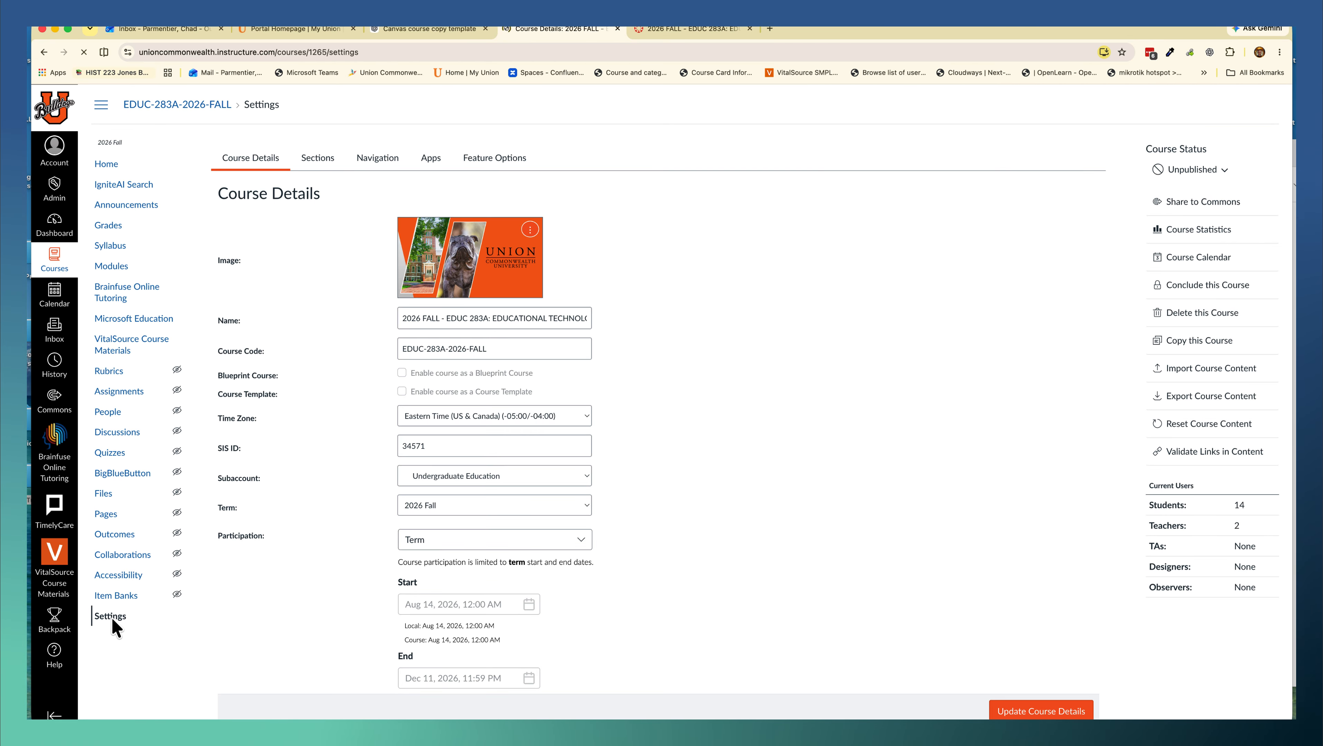
Step: Check the course details in the course settings, including the SIS ID, term and participation dates
left_click_drag(448, 451, 388, 444)
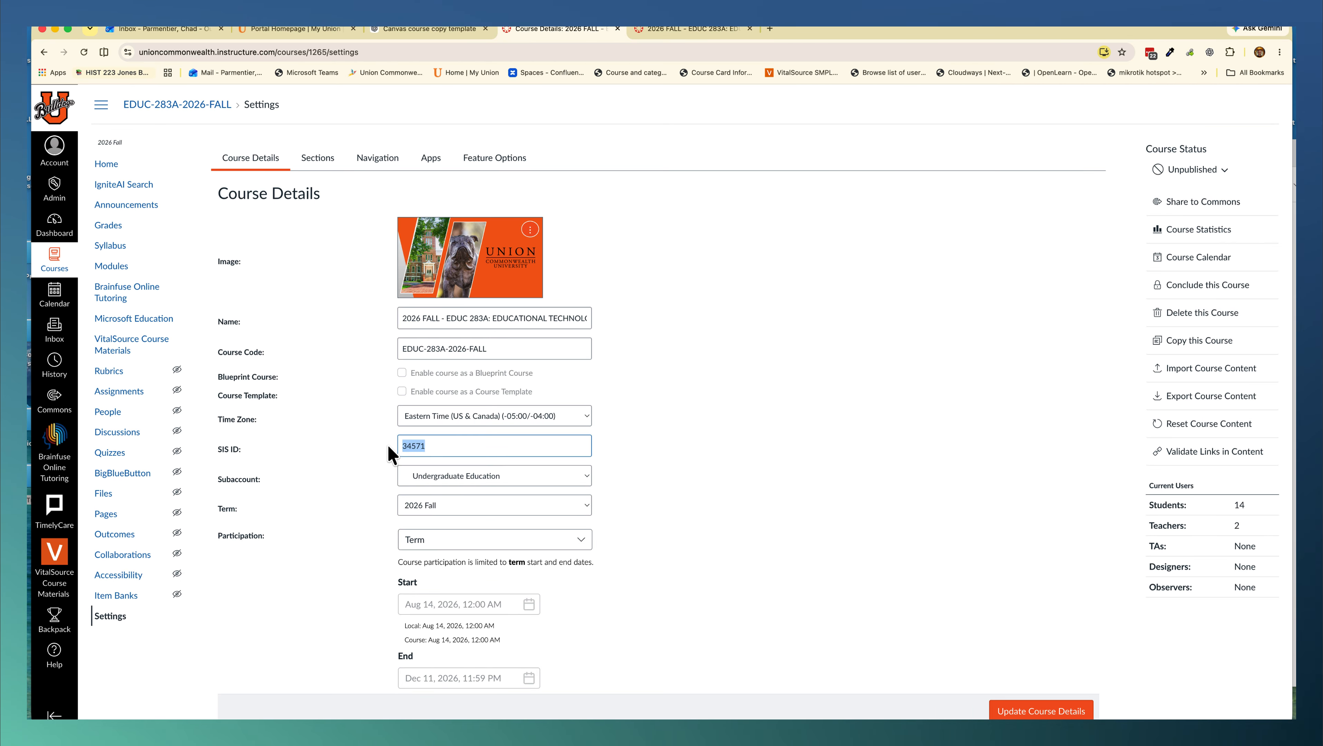
left_click(377, 448)
scroll(377, 454, "down", 2)
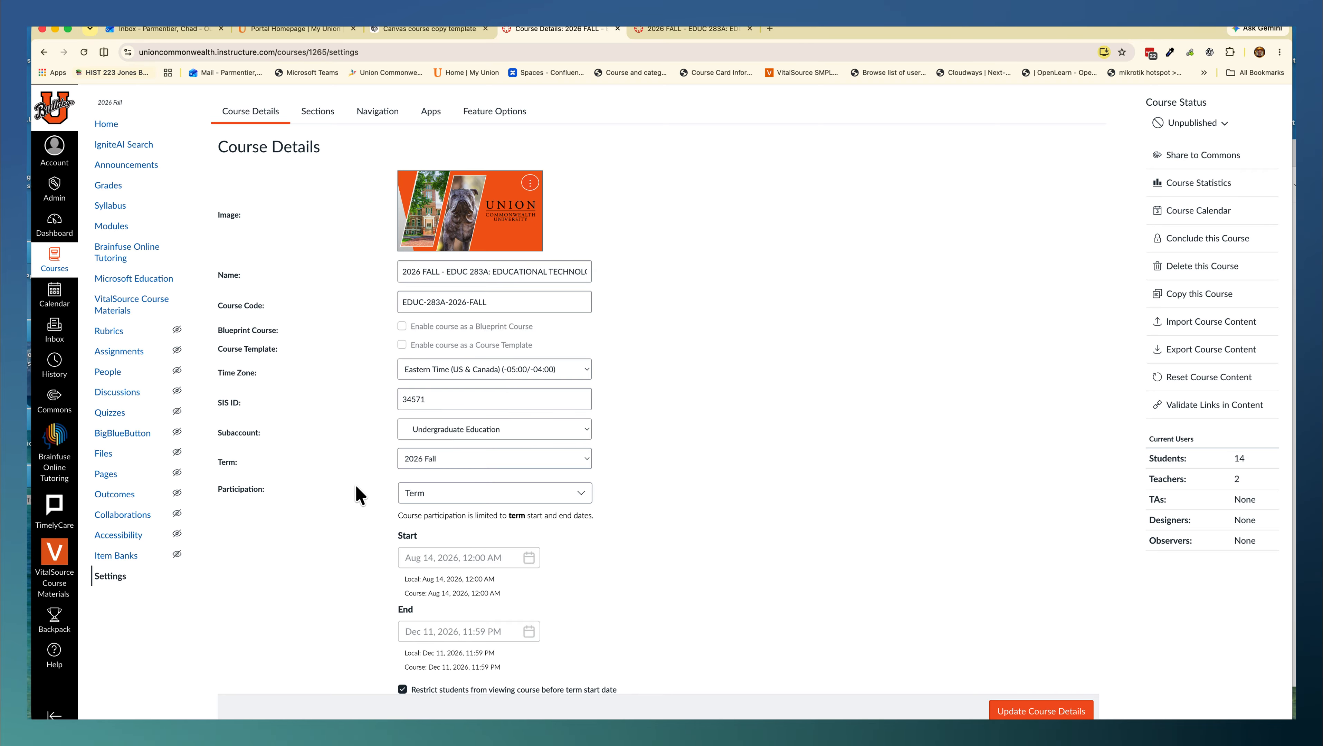
scroll(355, 497, "down", 5)
scroll(356, 496, "up", 8)
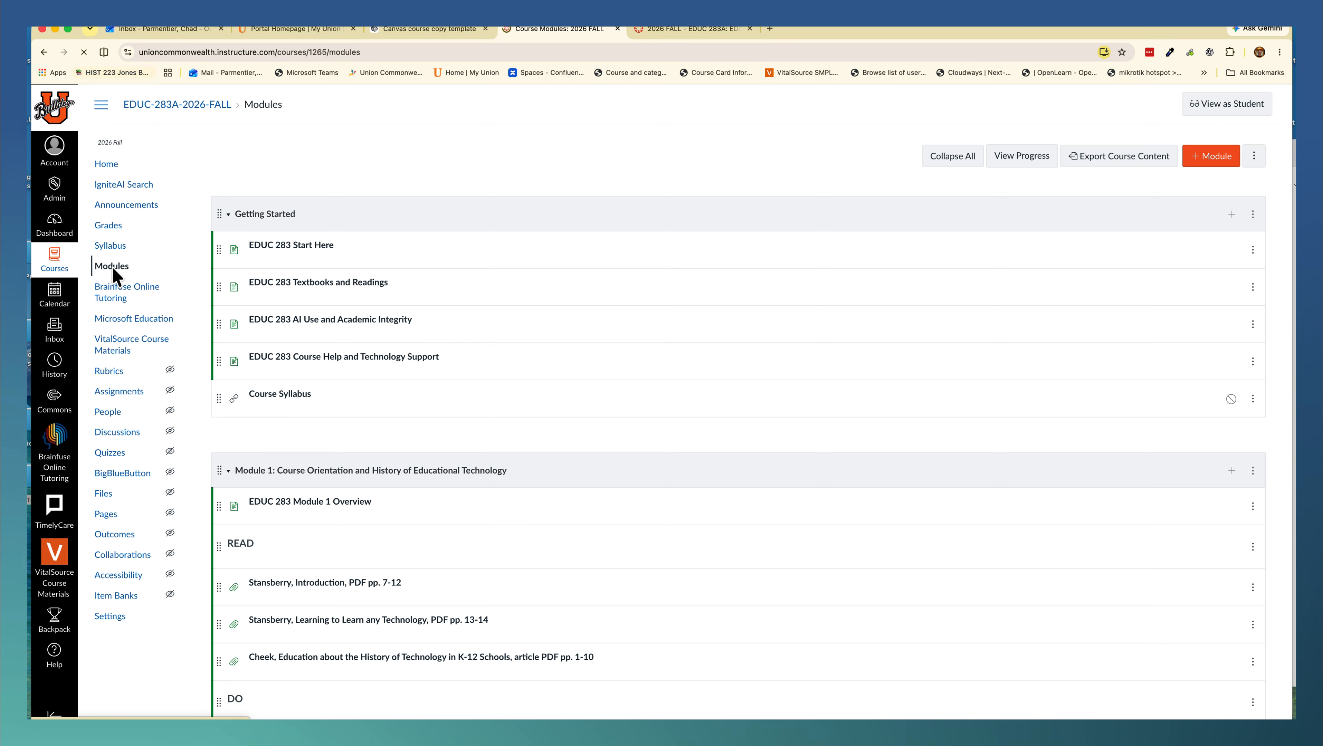
Step: Review the imported course modules through Module 9 and the course's list of files, and return to the modules
scroll(505, 339, "down", 10)
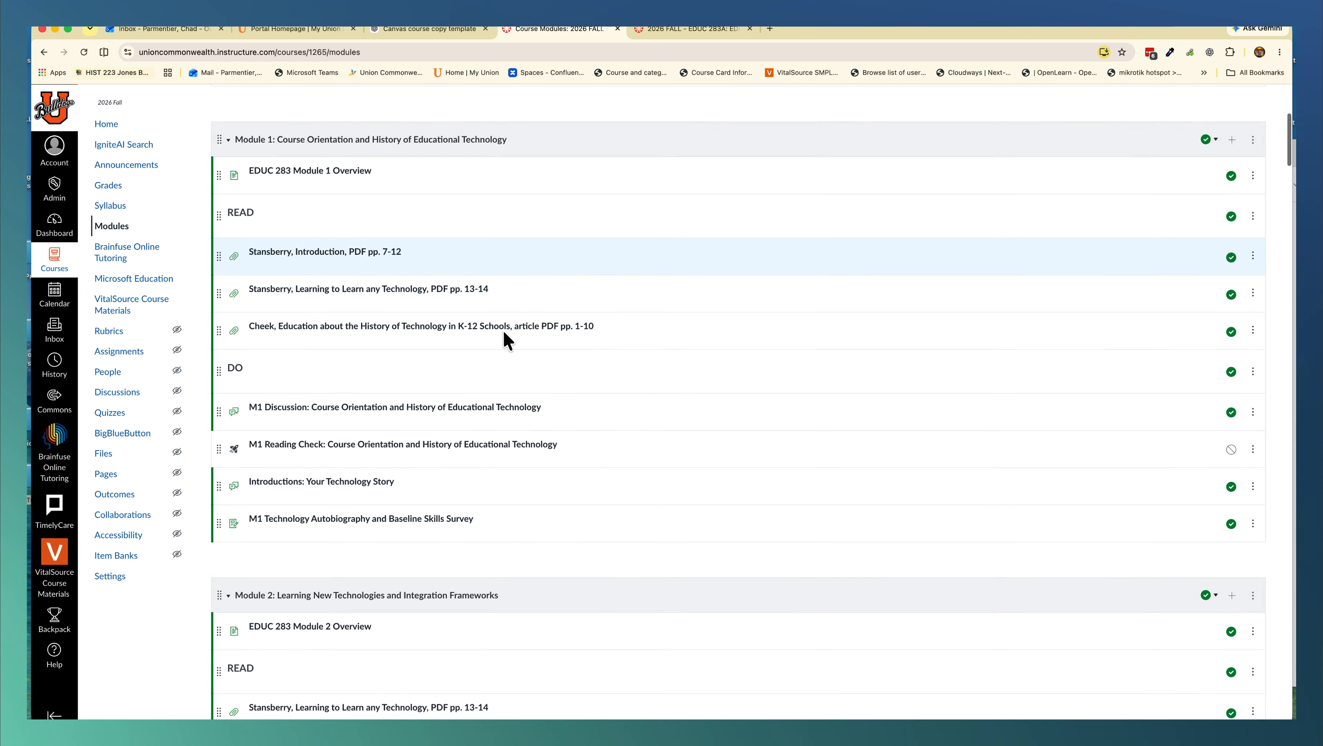
scroll(504, 338, "down", 20)
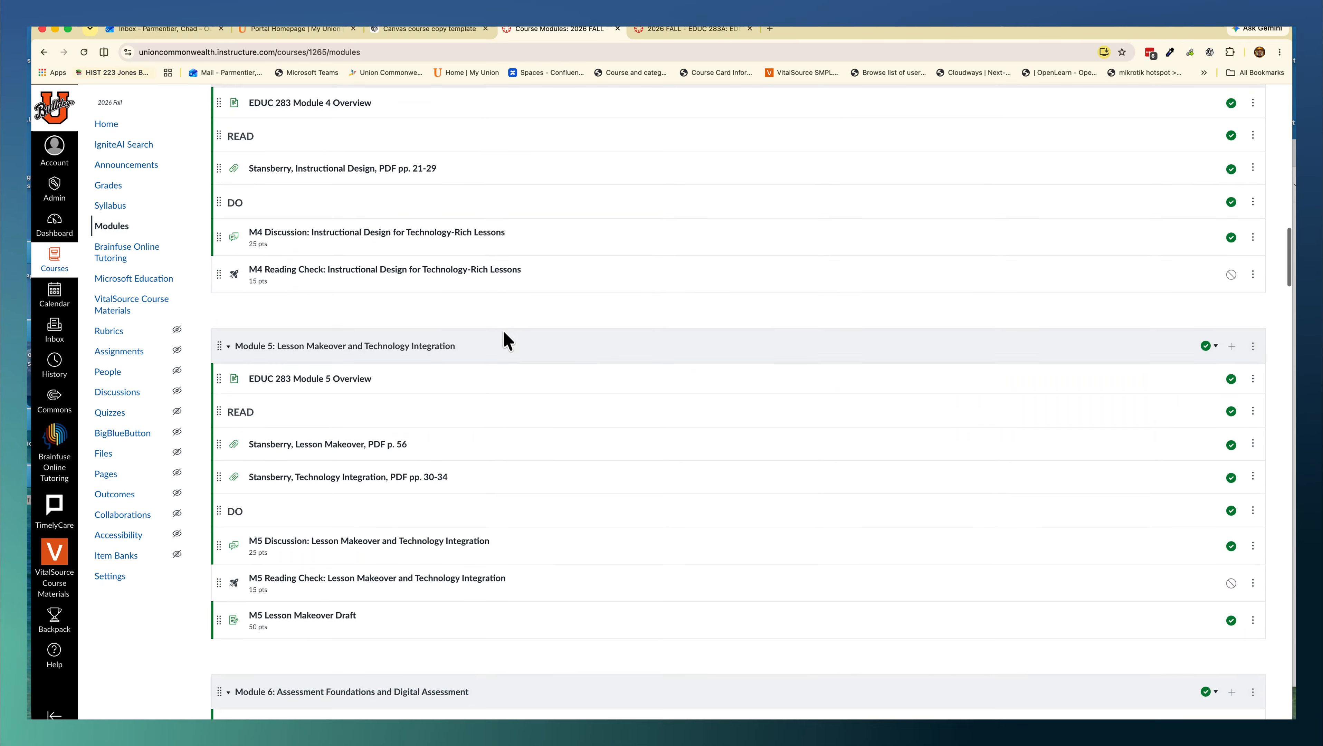
scroll(504, 338, "down", 15)
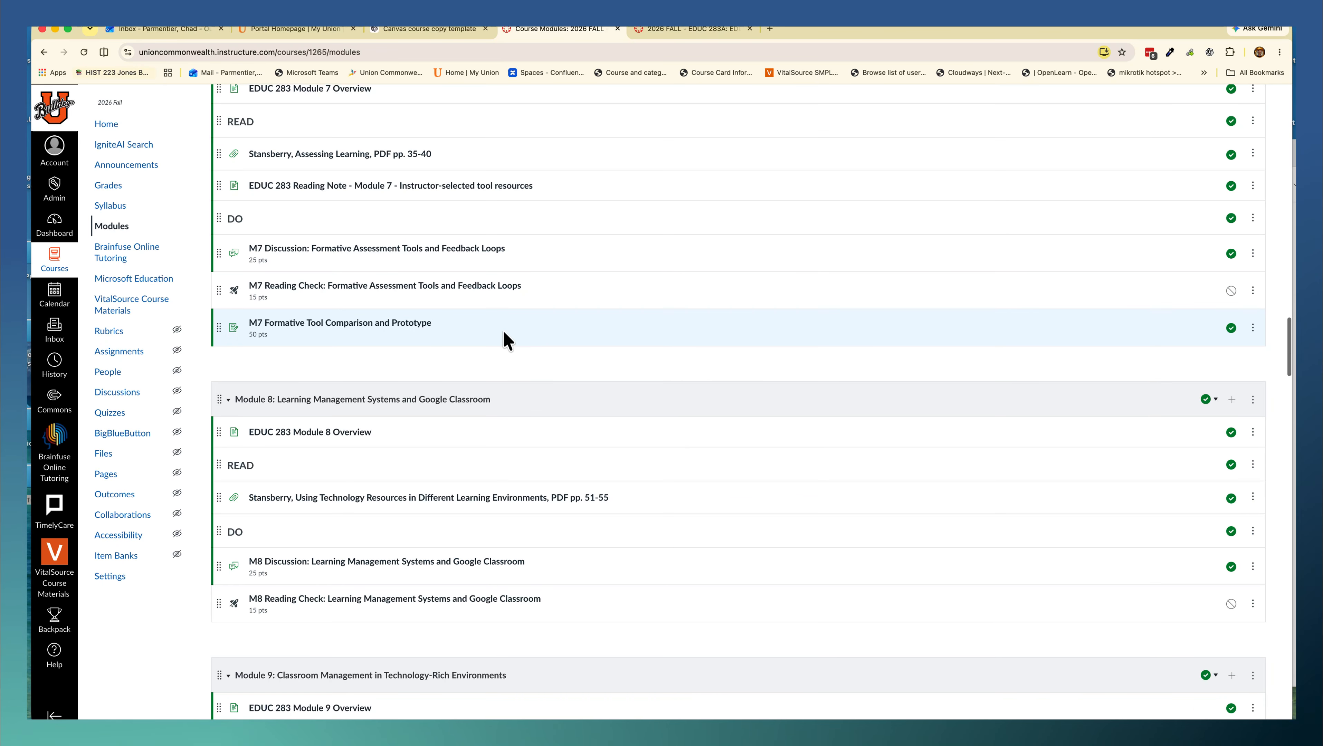
left_click(107, 454)
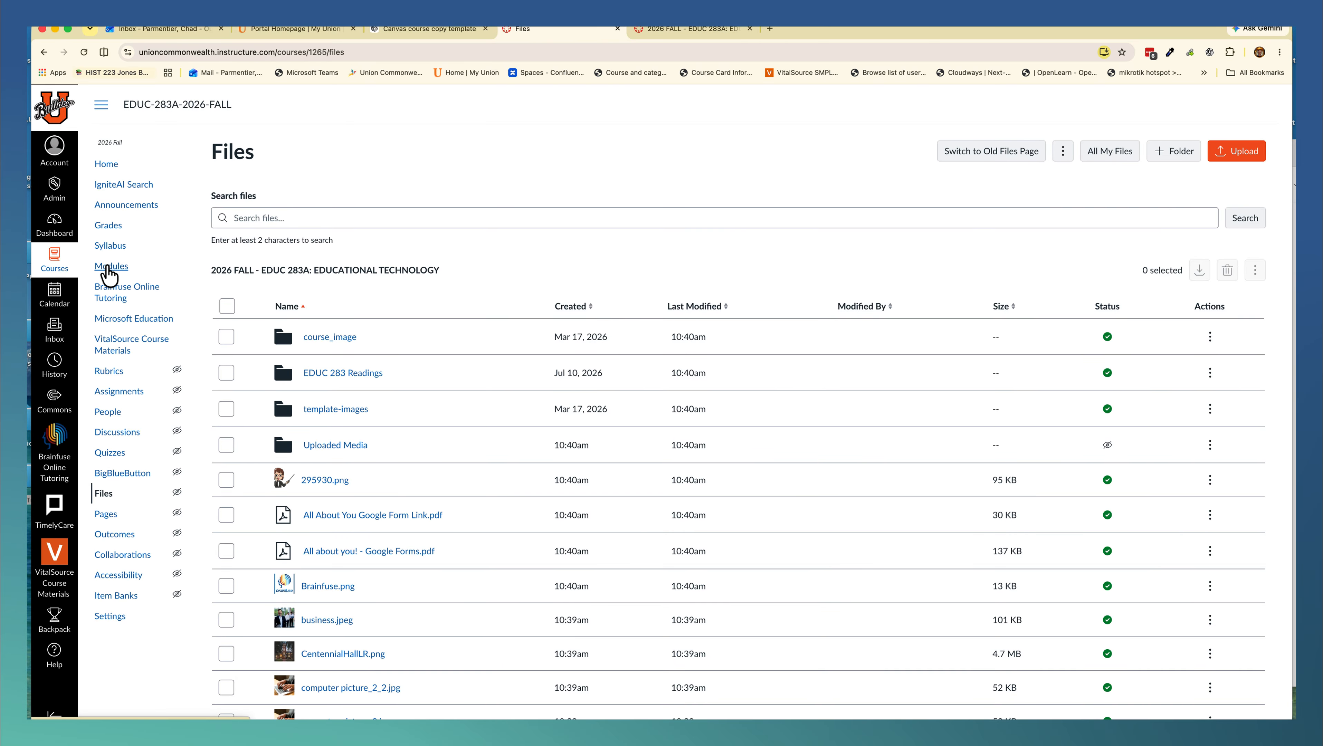
left_click(107, 267)
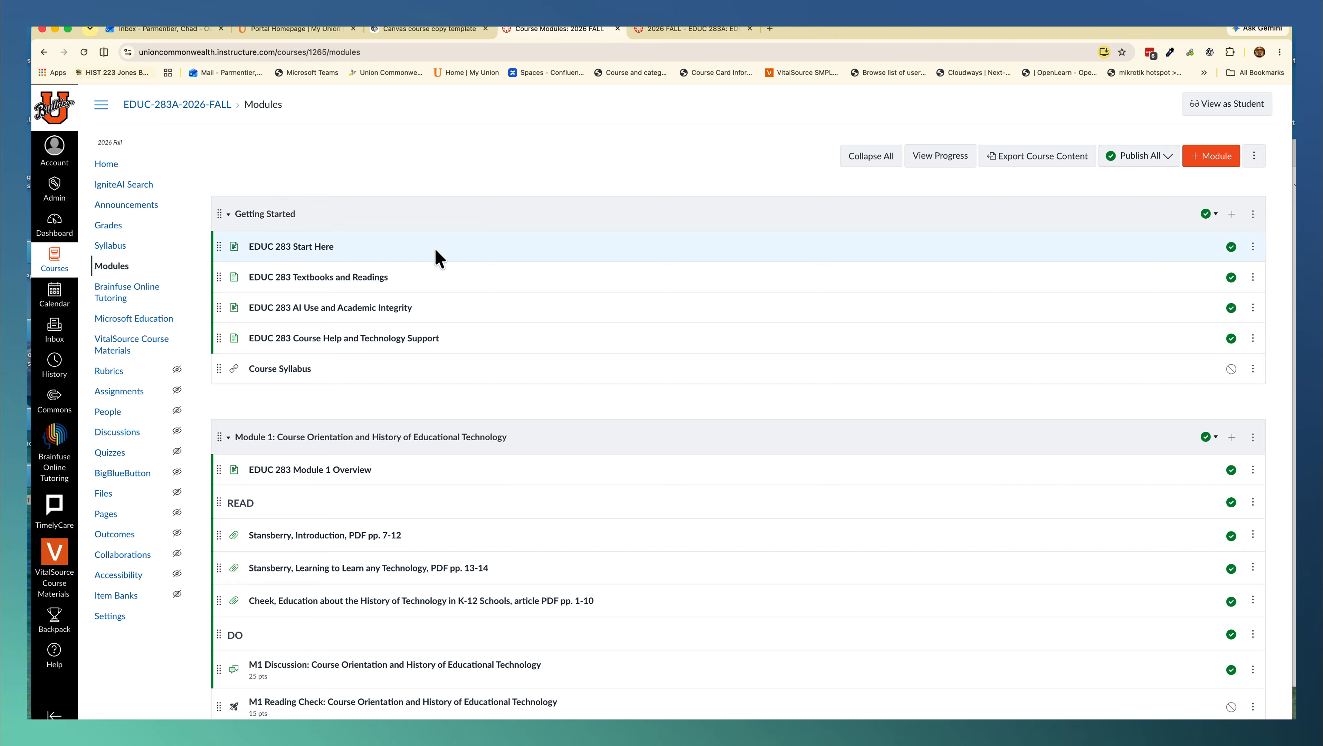
Step: Unpublish Module 2: Learning New Technologies and Integration Frameworks together with all its items
scroll(386, 239, "down", 2)
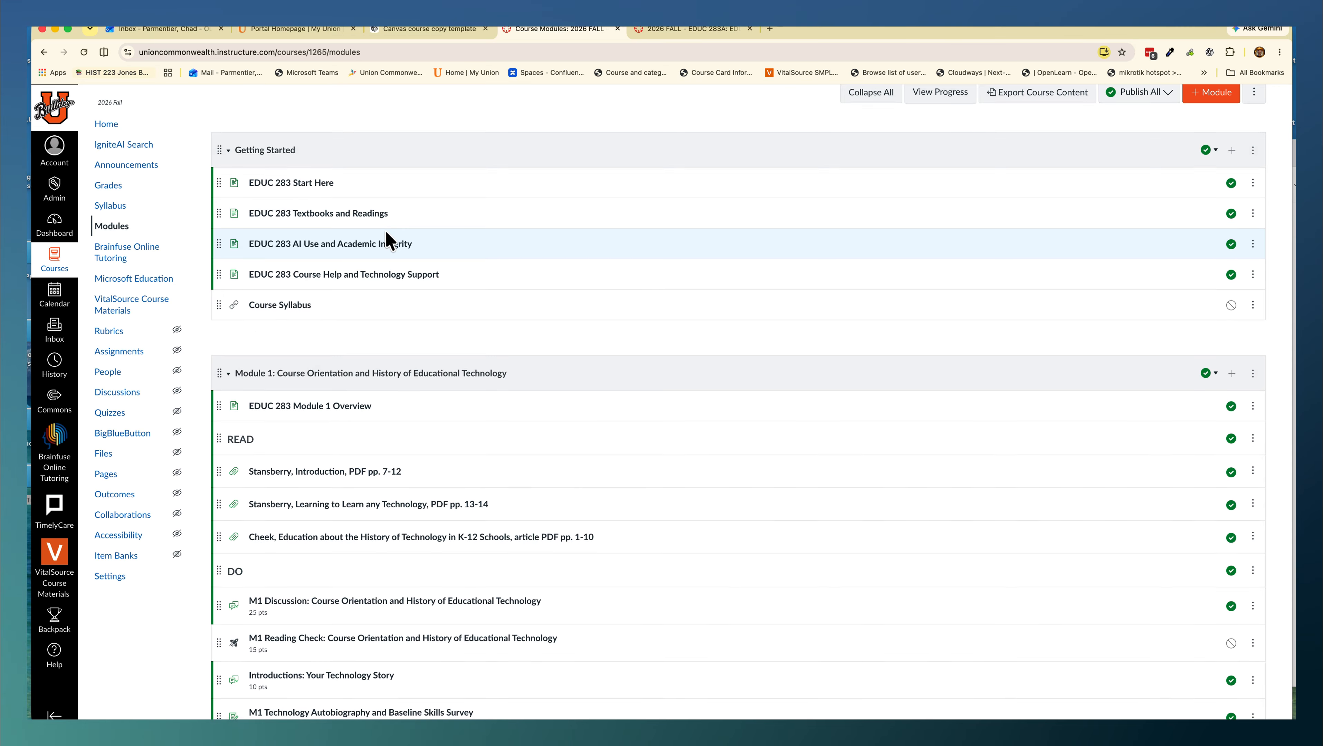
scroll(387, 240, "down", 4)
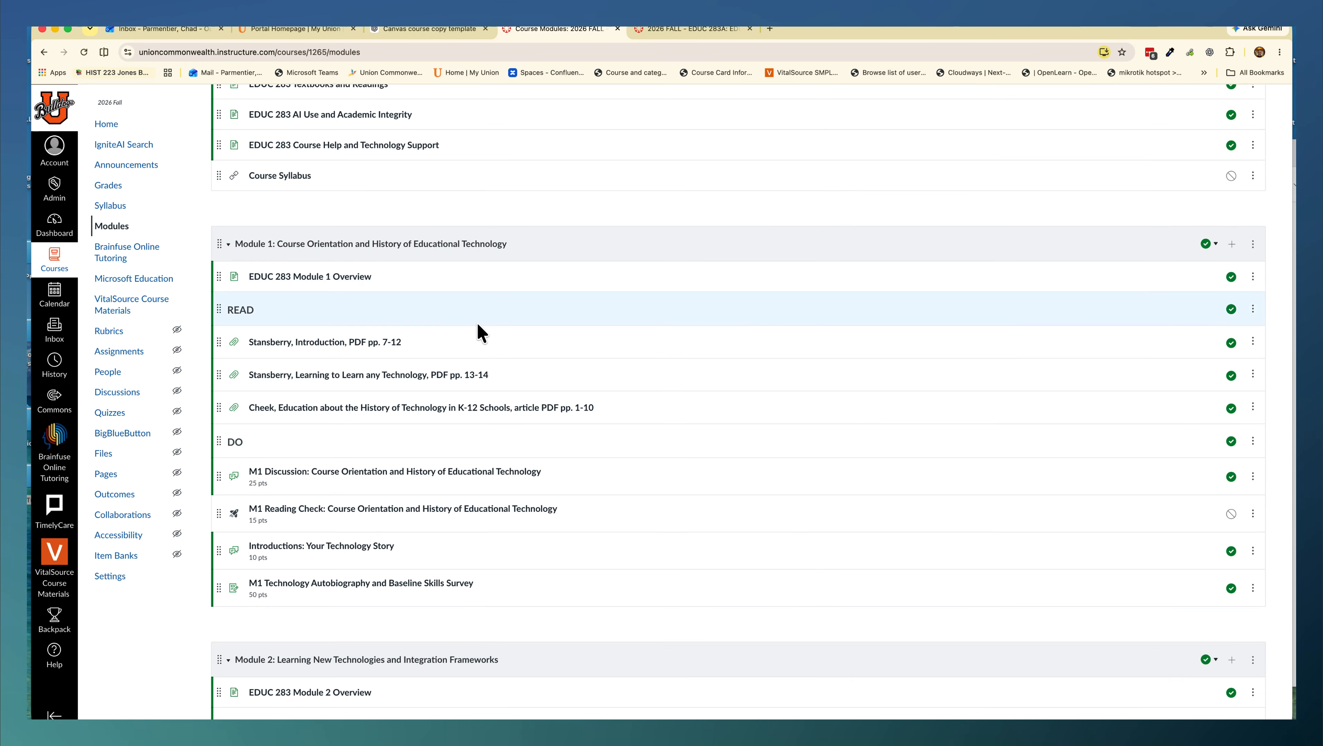
scroll(481, 333, "down", 8)
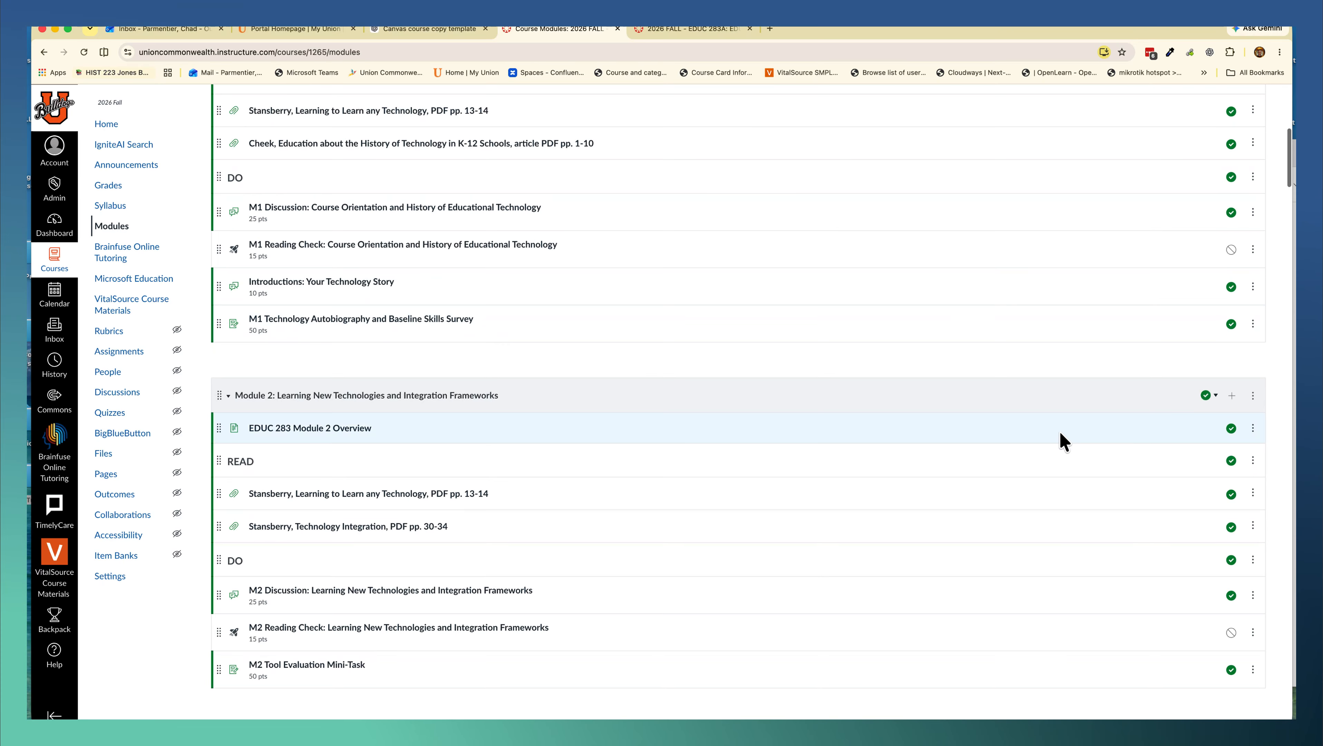
left_click(1252, 396)
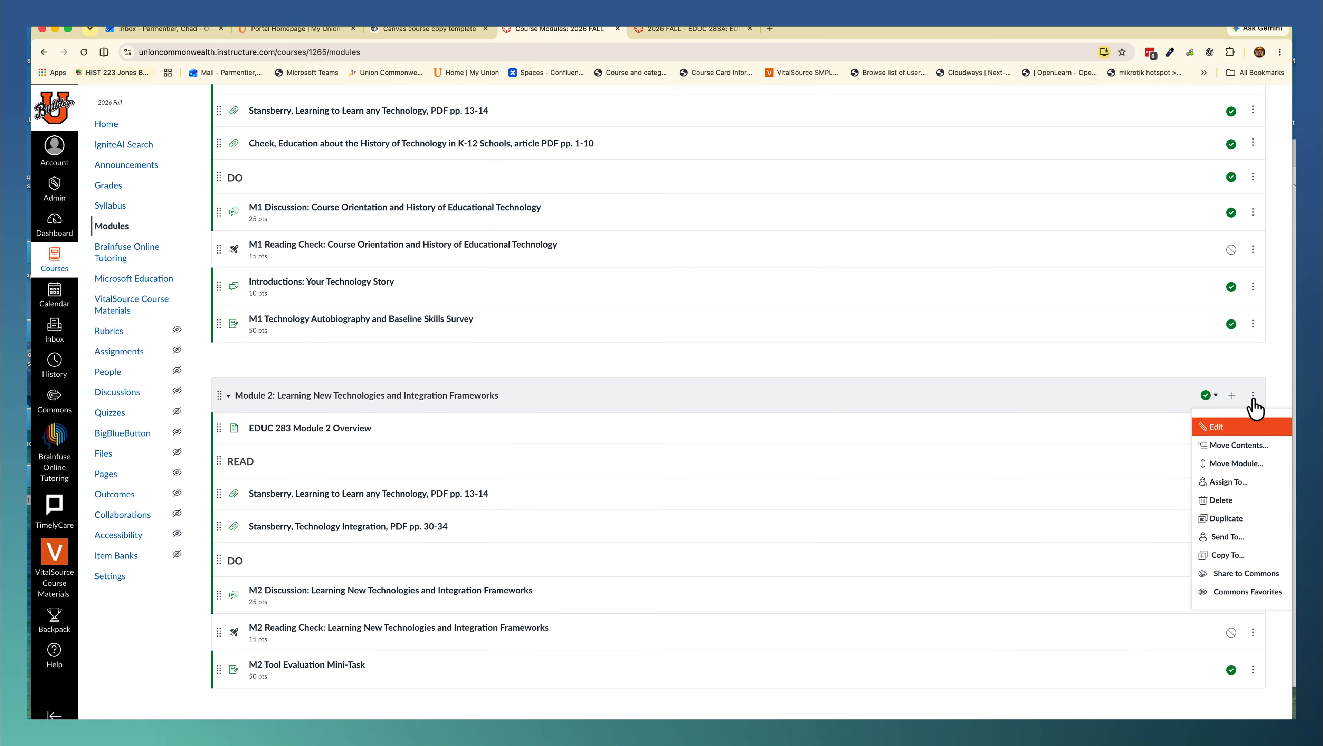
left_click(1068, 385)
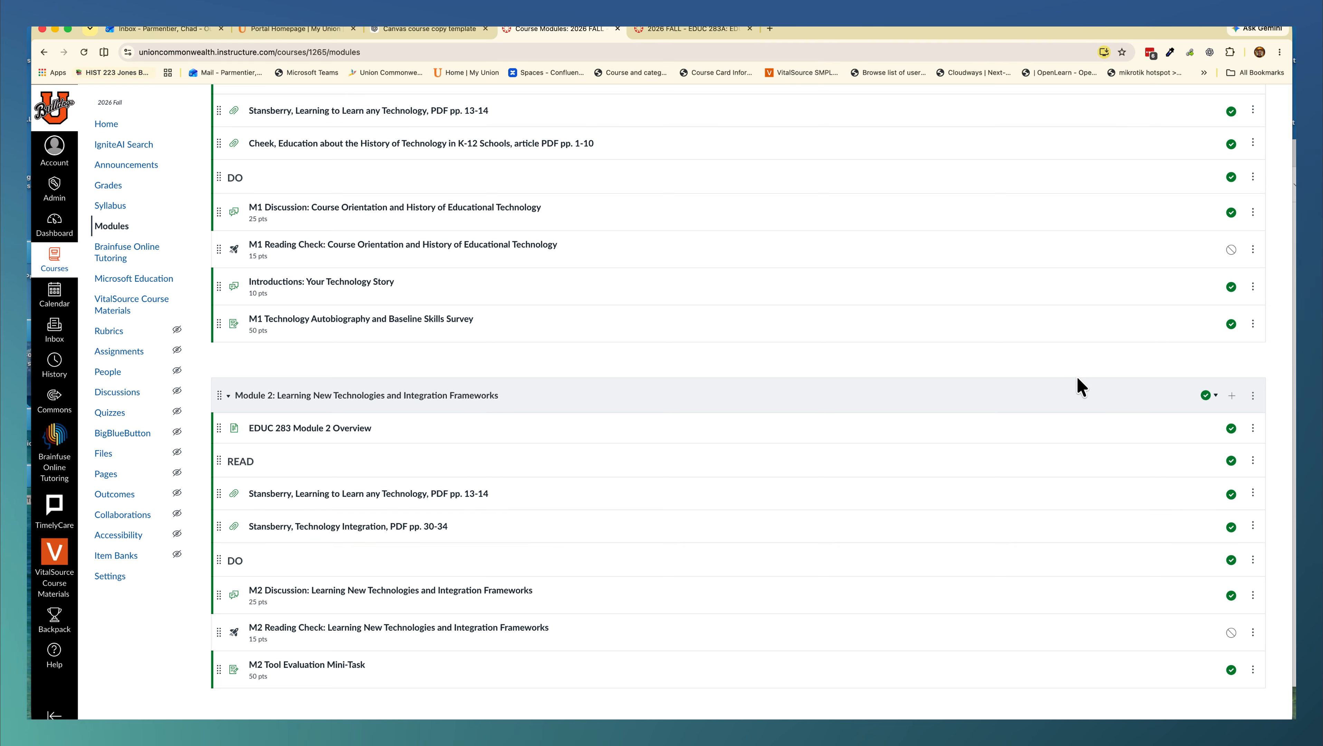
left_click(1207, 396)
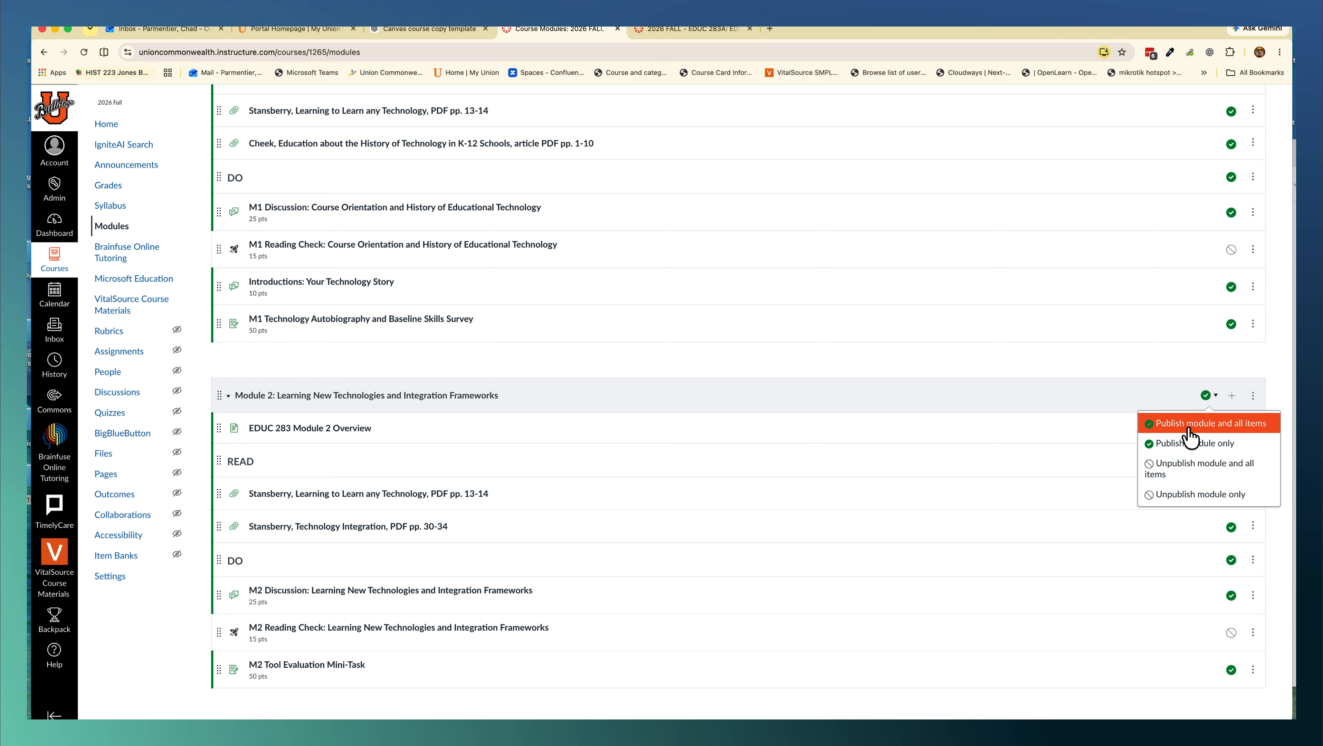
left_click(1183, 470)
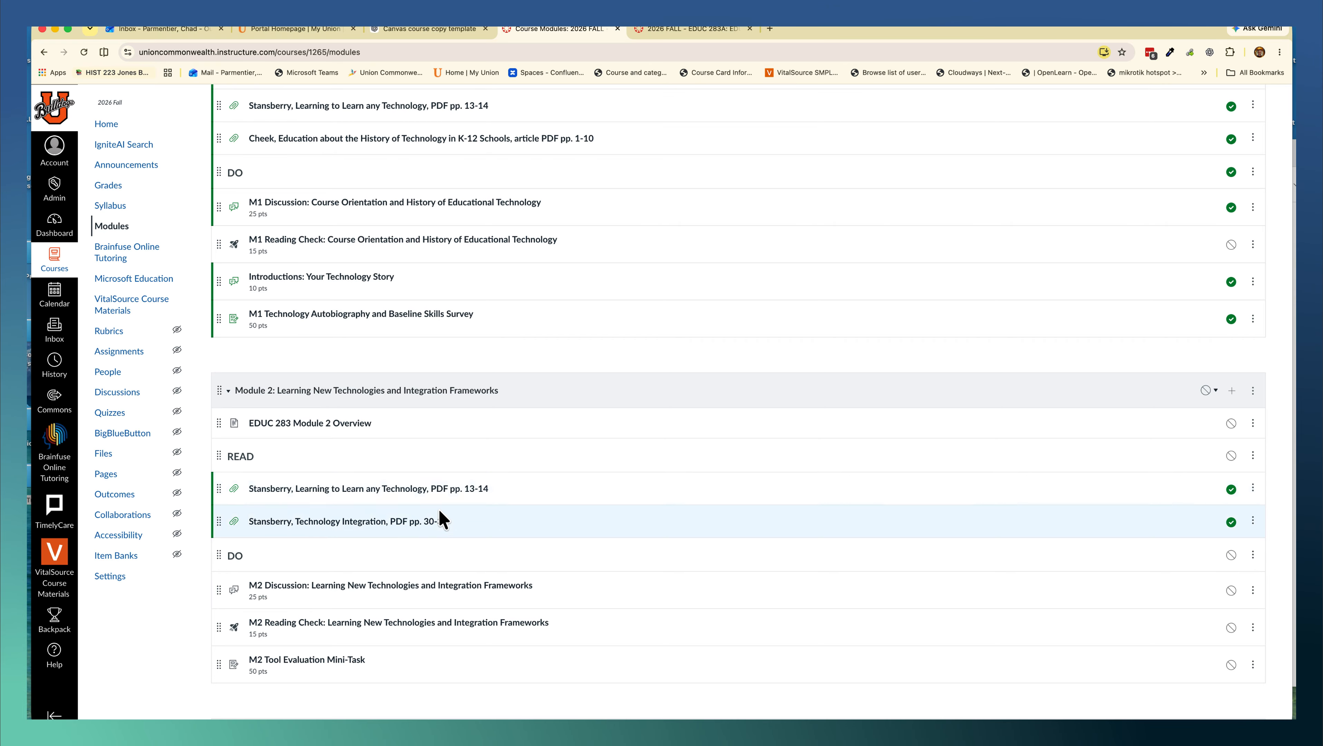
Step: Unpublish Module 3: Differentiation, UDL, and Digital Equity together with all its items
scroll(512, 507, "down", 10)
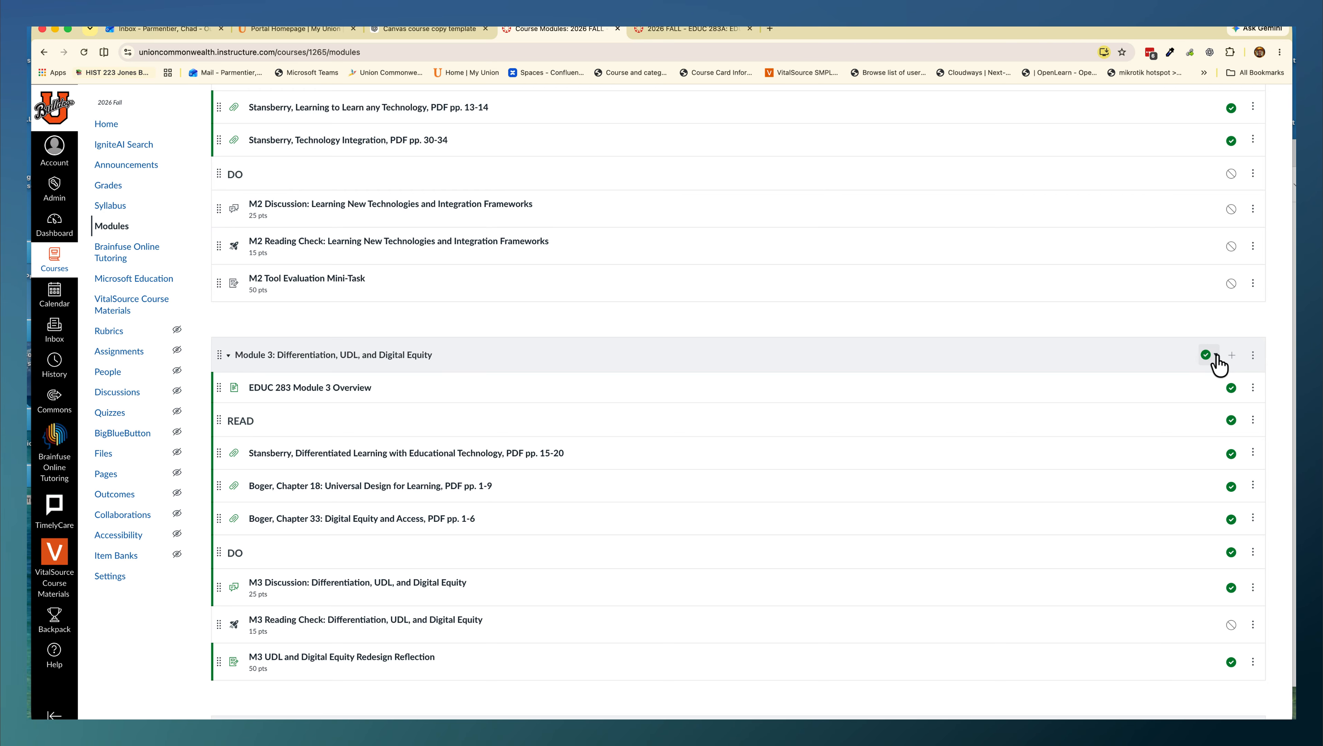
left_click(1216, 357)
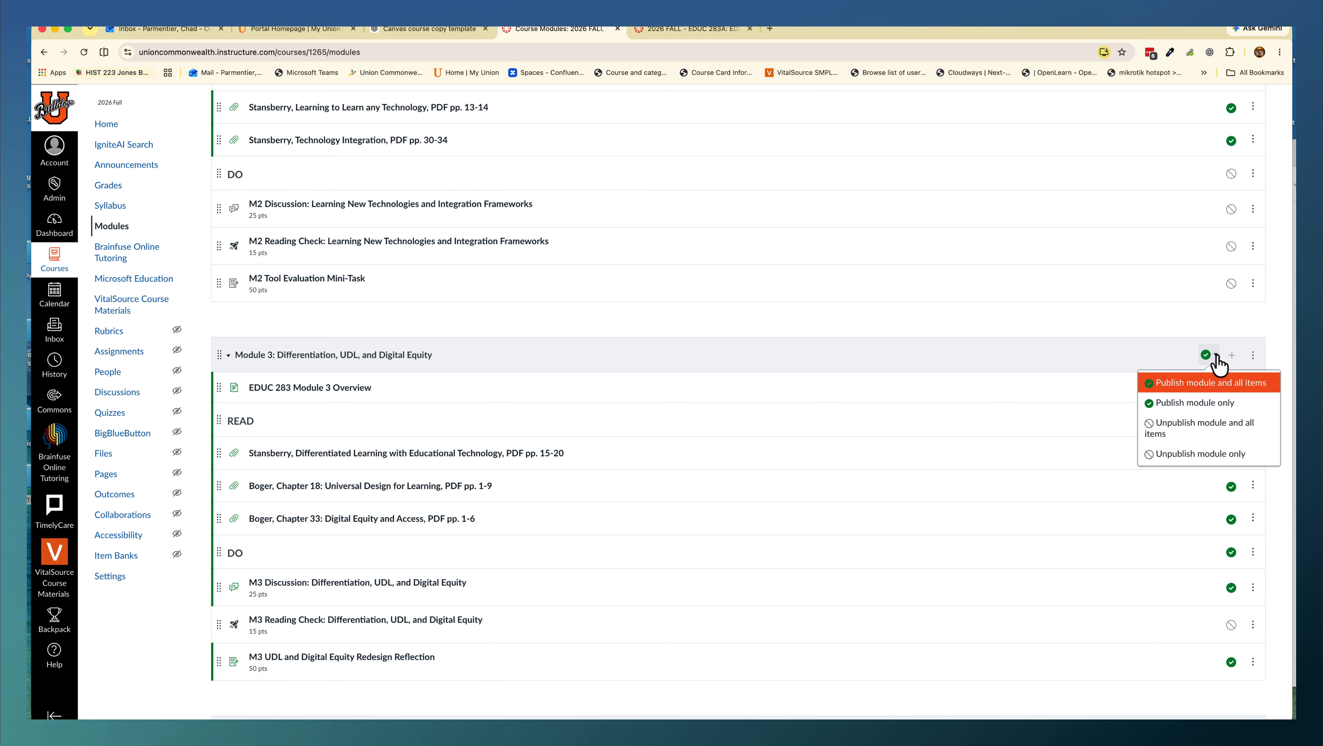
left_click(1194, 435)
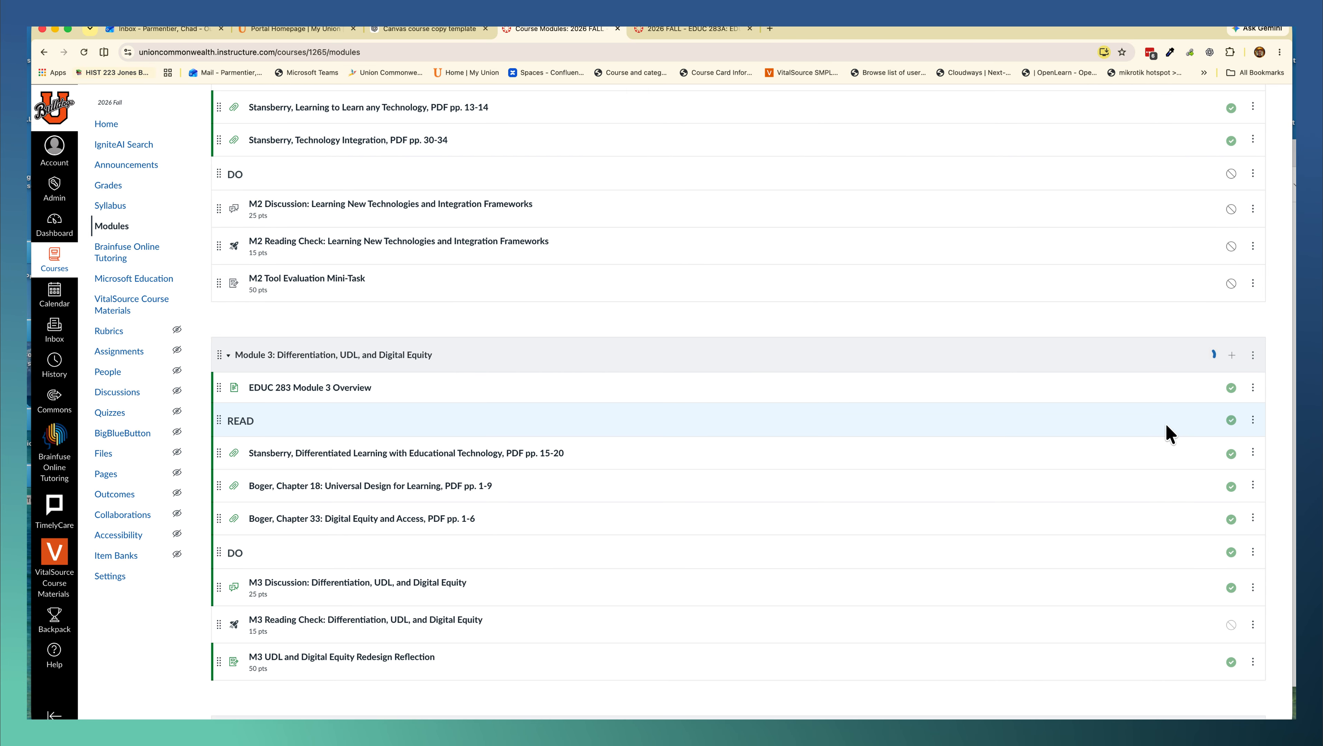
Step: Check the publish status of the items in Getting Started, Module 1 and Module 2, including the Stansberry readings
scroll(1167, 434, "up", 10)
scroll(1108, 412, "up", 5)
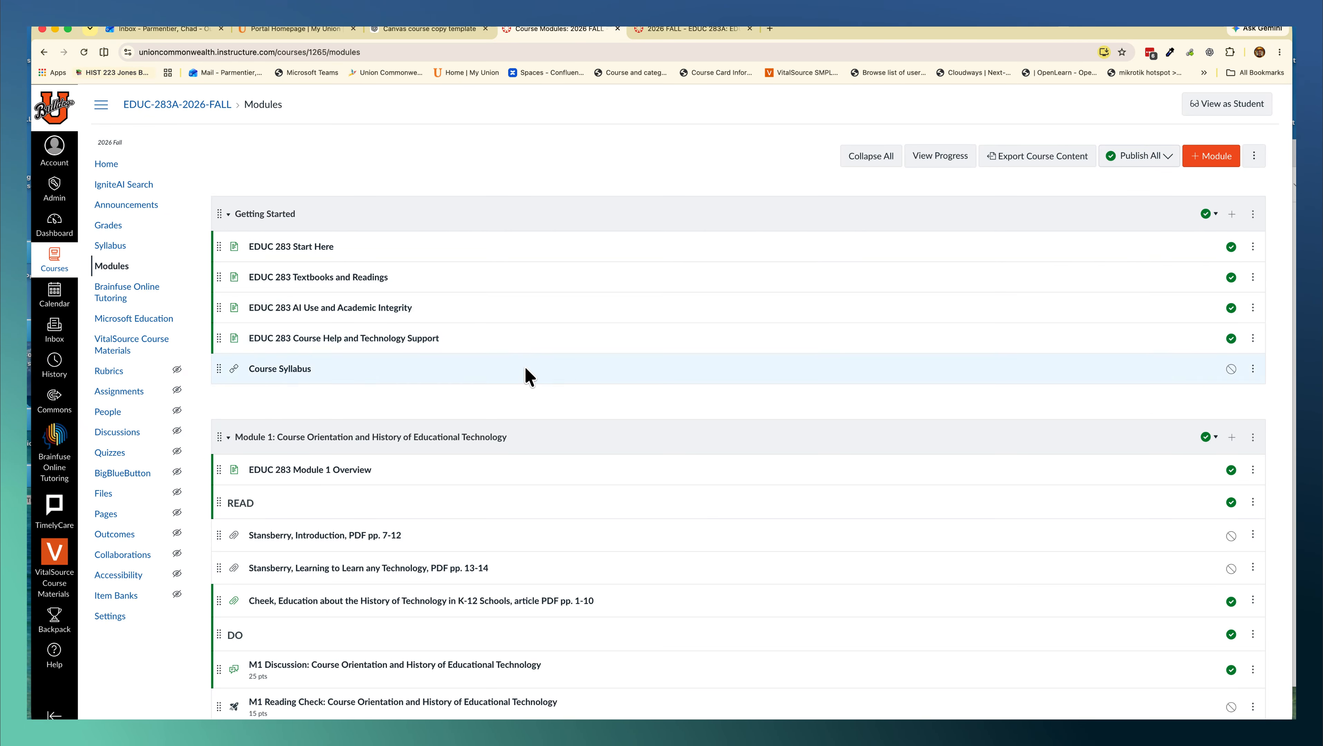
scroll(526, 373, "down", 2)
scroll(524, 365, "down", 1)
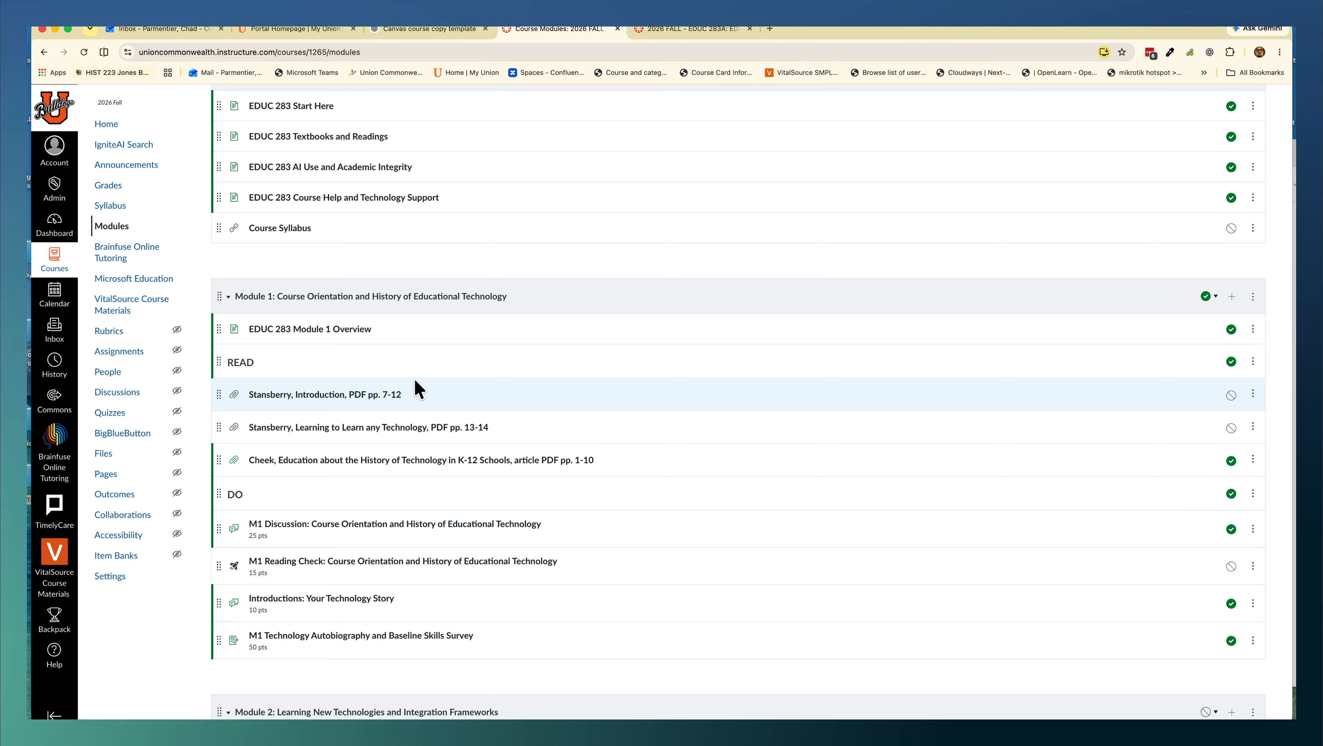
scroll(418, 389, "down", 1)
scroll(418, 390, "down", 4)
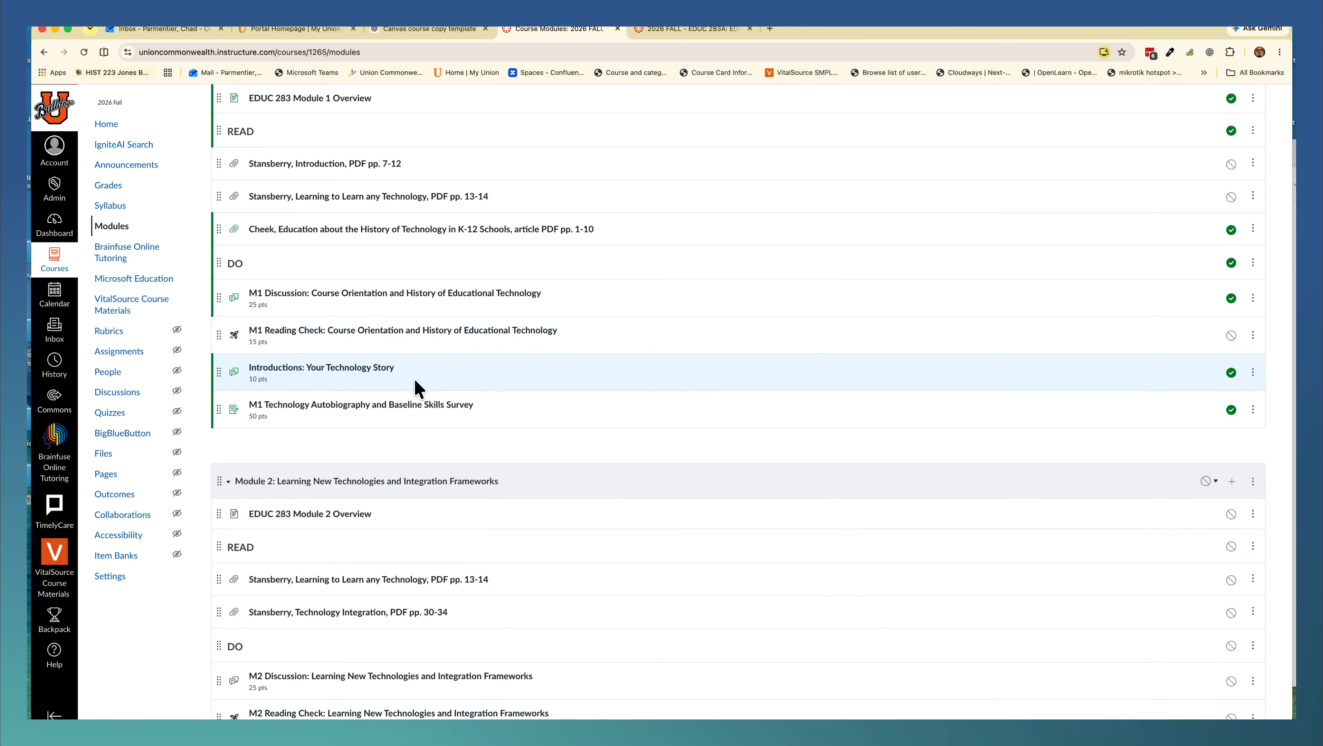
scroll(418, 389, "up", 3)
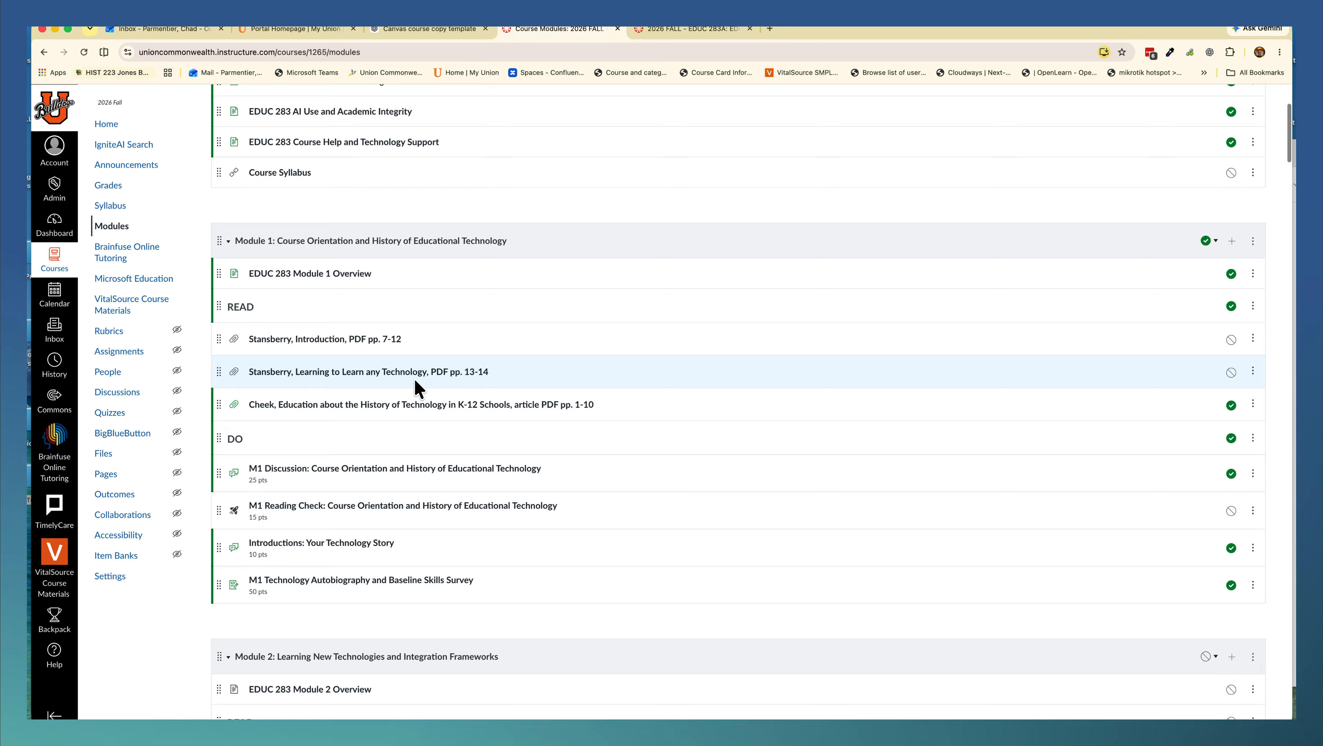
scroll(418, 389, "up", 4)
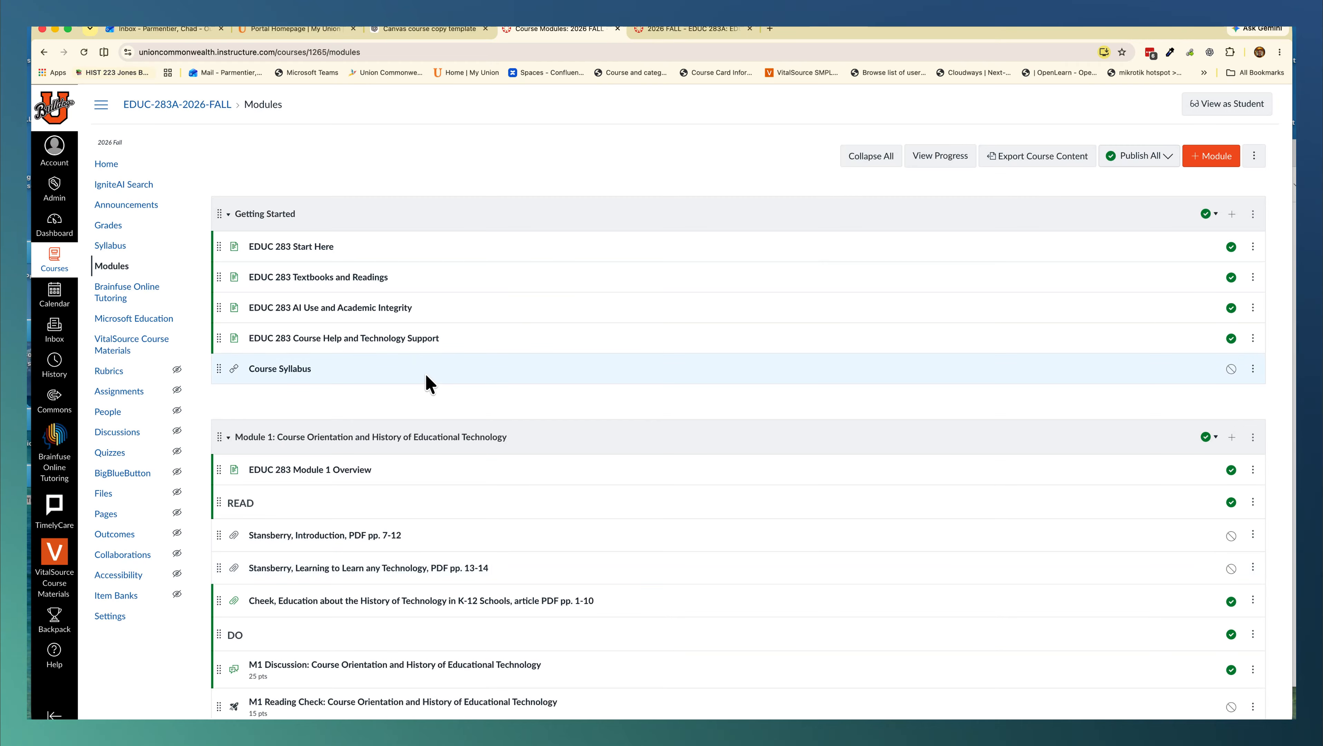
Step: Check the home page choices and the course status options on the course home page without changing them
left_click(107, 164)
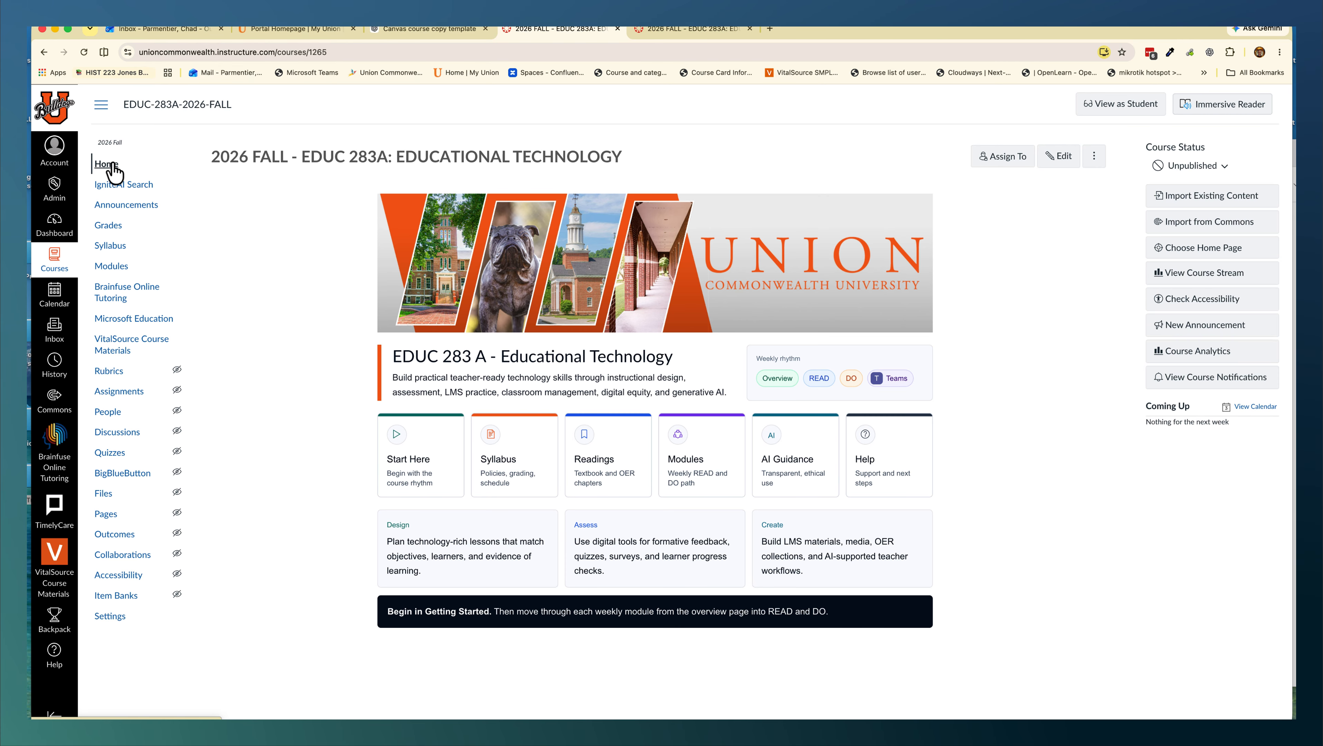
left_click(1175, 247)
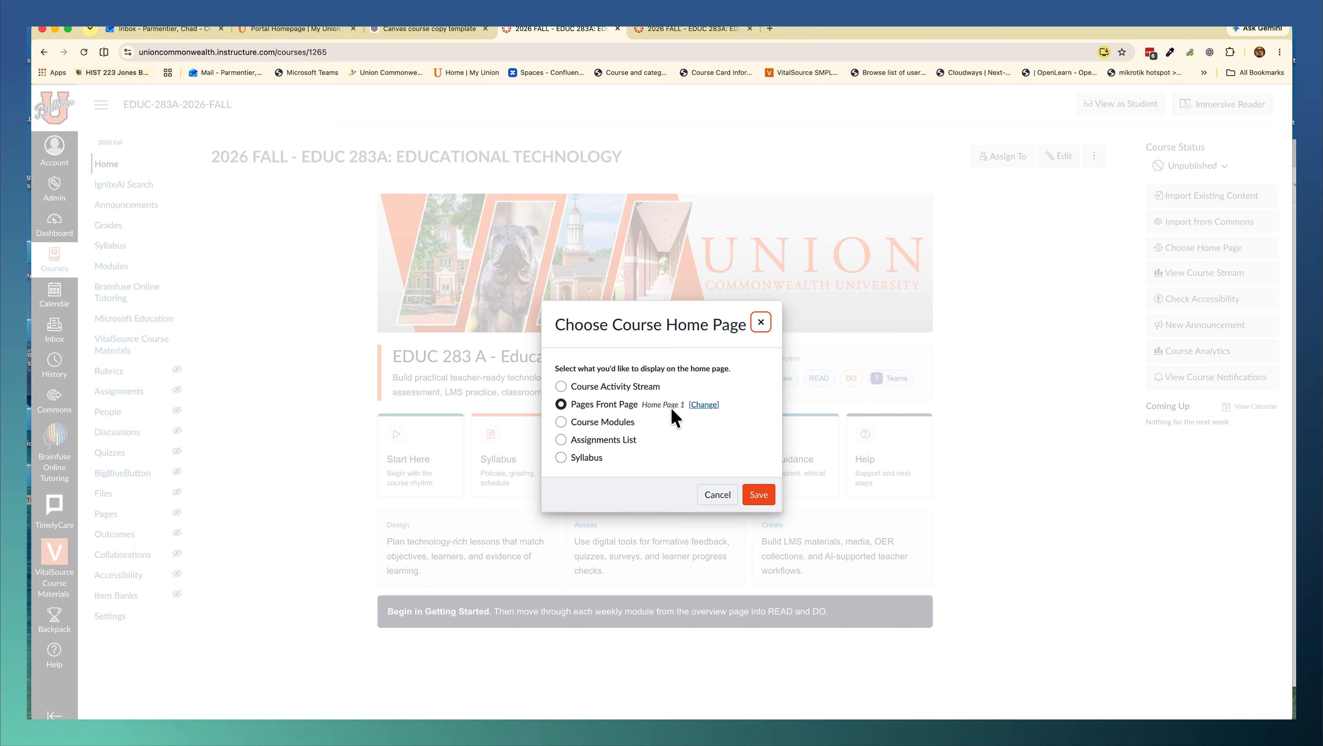
left_click(717, 494)
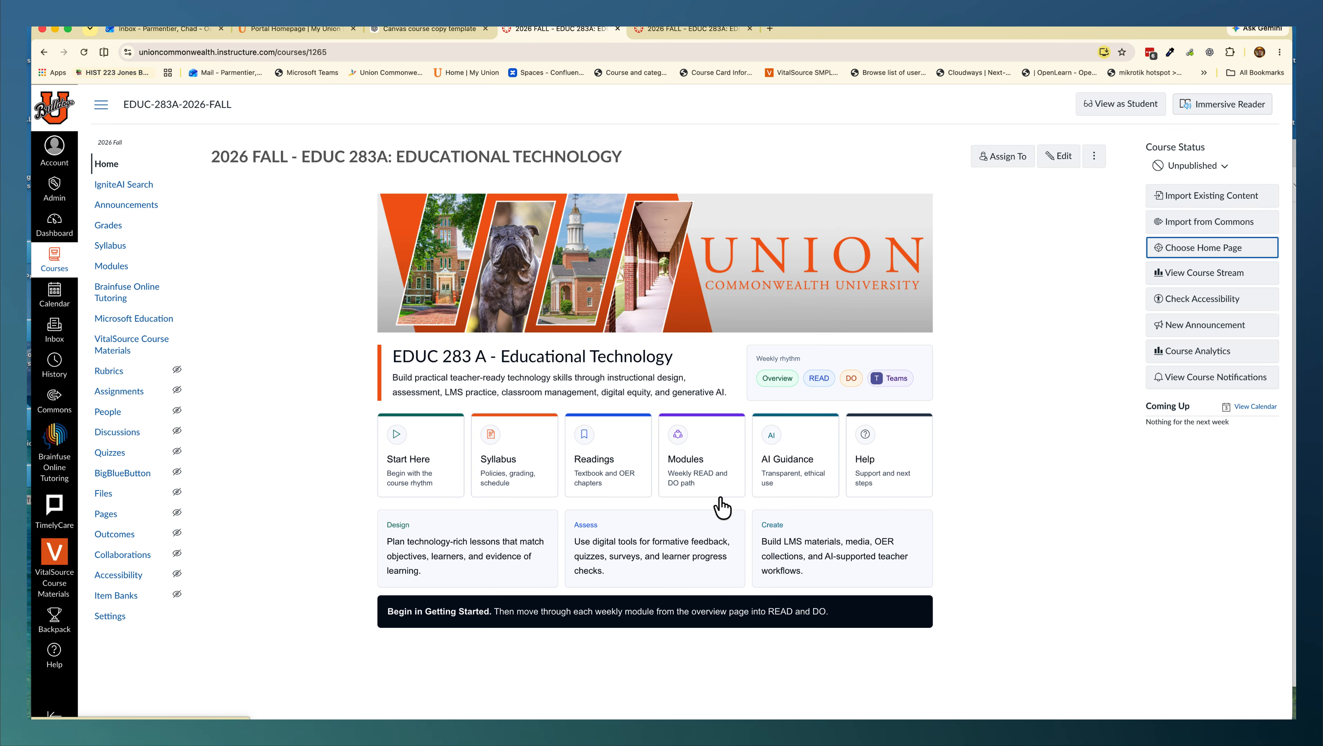
left_click(1208, 174)
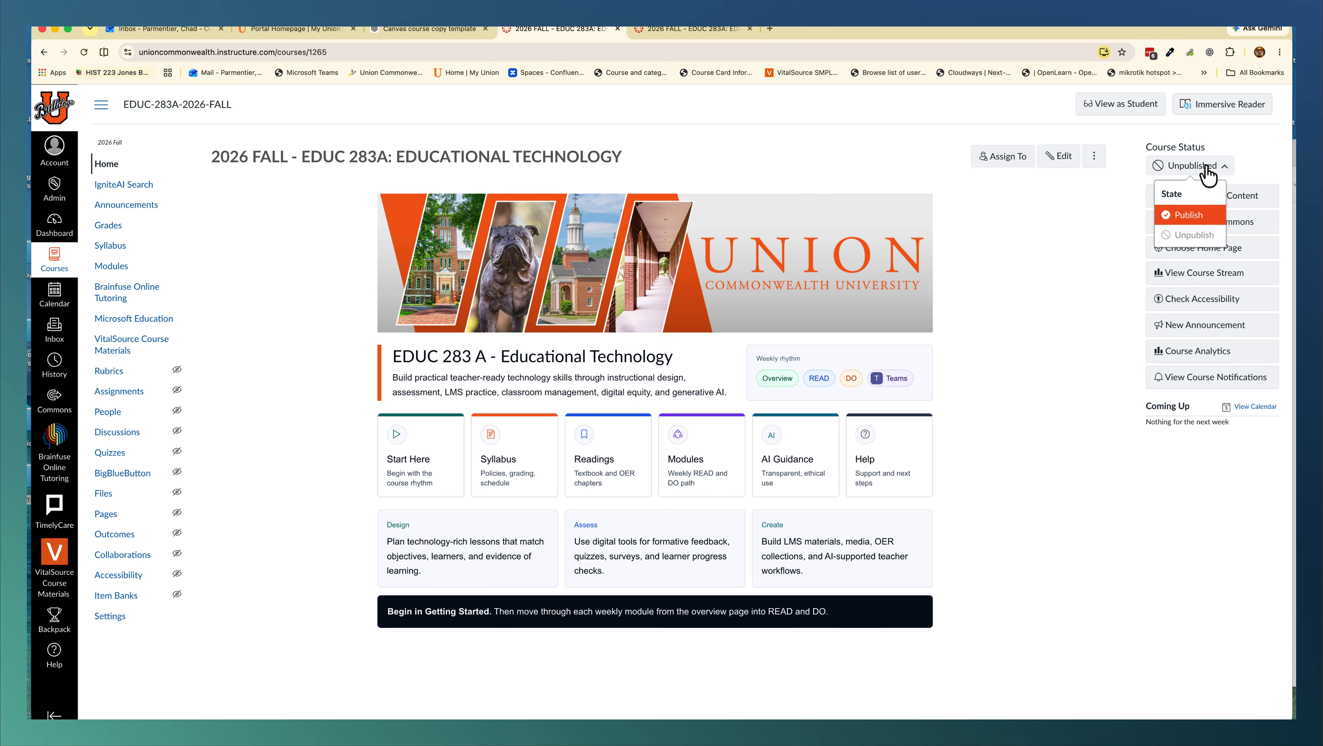
left_click(1110, 192)
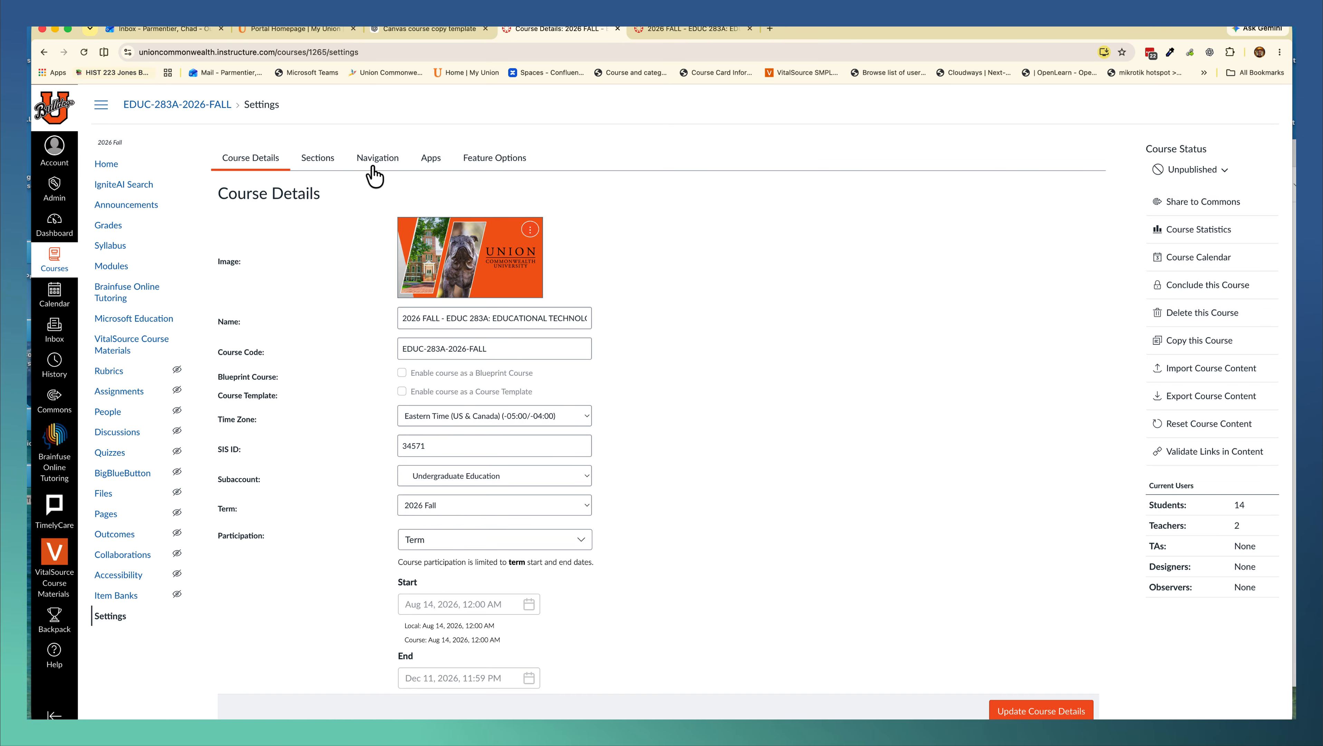
Step: Enable Assignments and Discussions in the course navigation settings
left_click(373, 167)
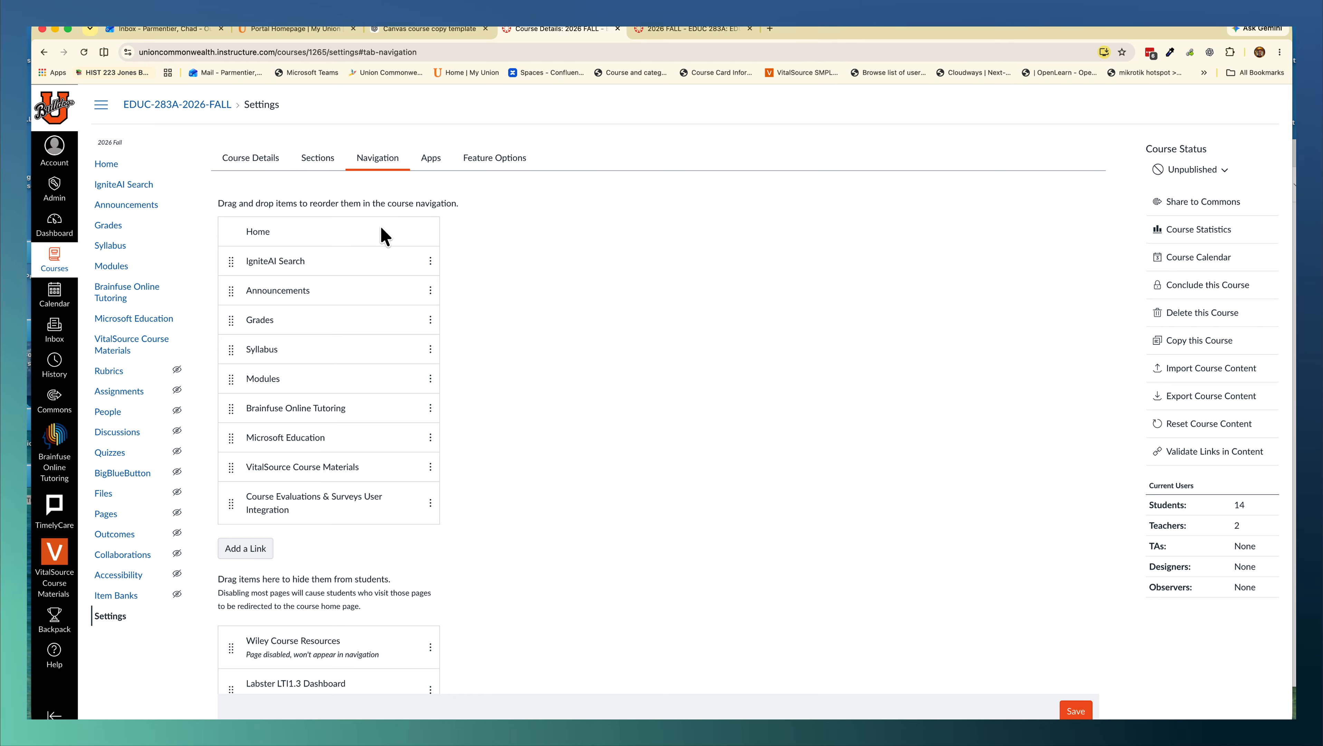
scroll(380, 243, "down", 3)
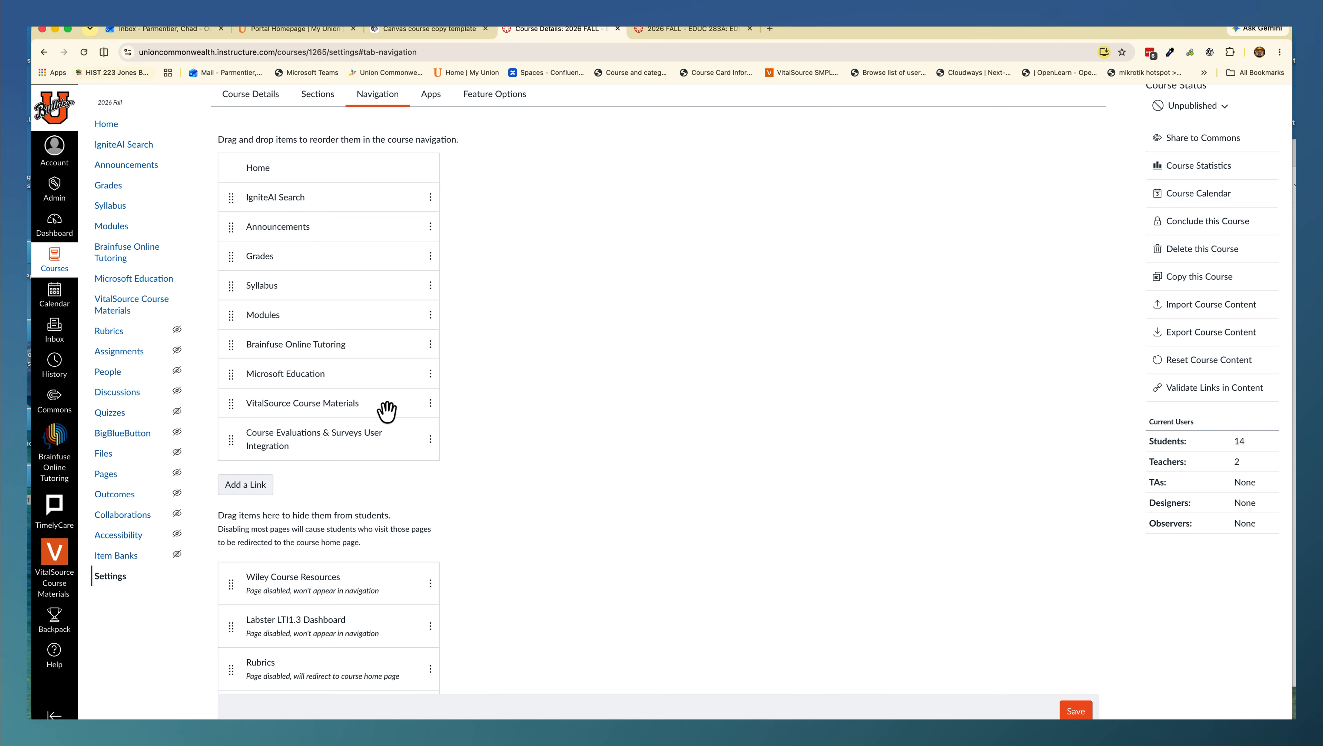
left_click(431, 409)
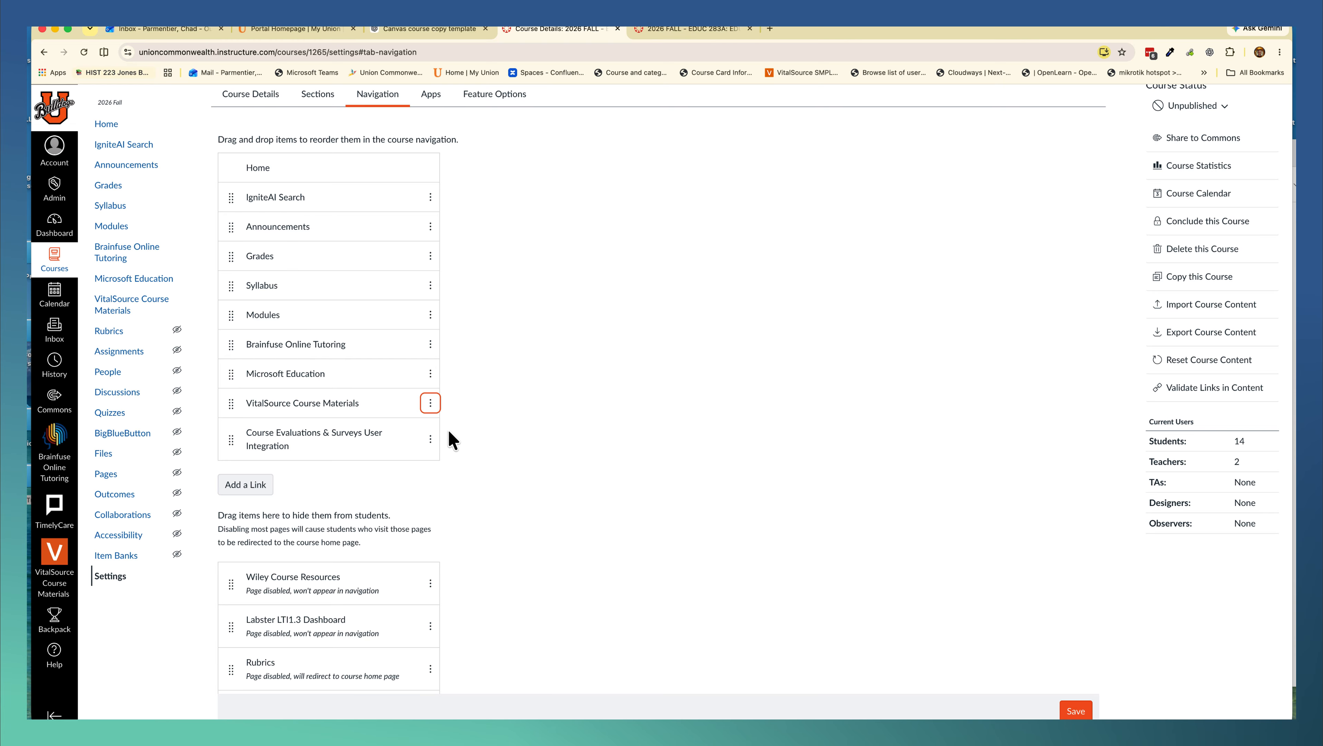
scroll(452, 440, "down", 6)
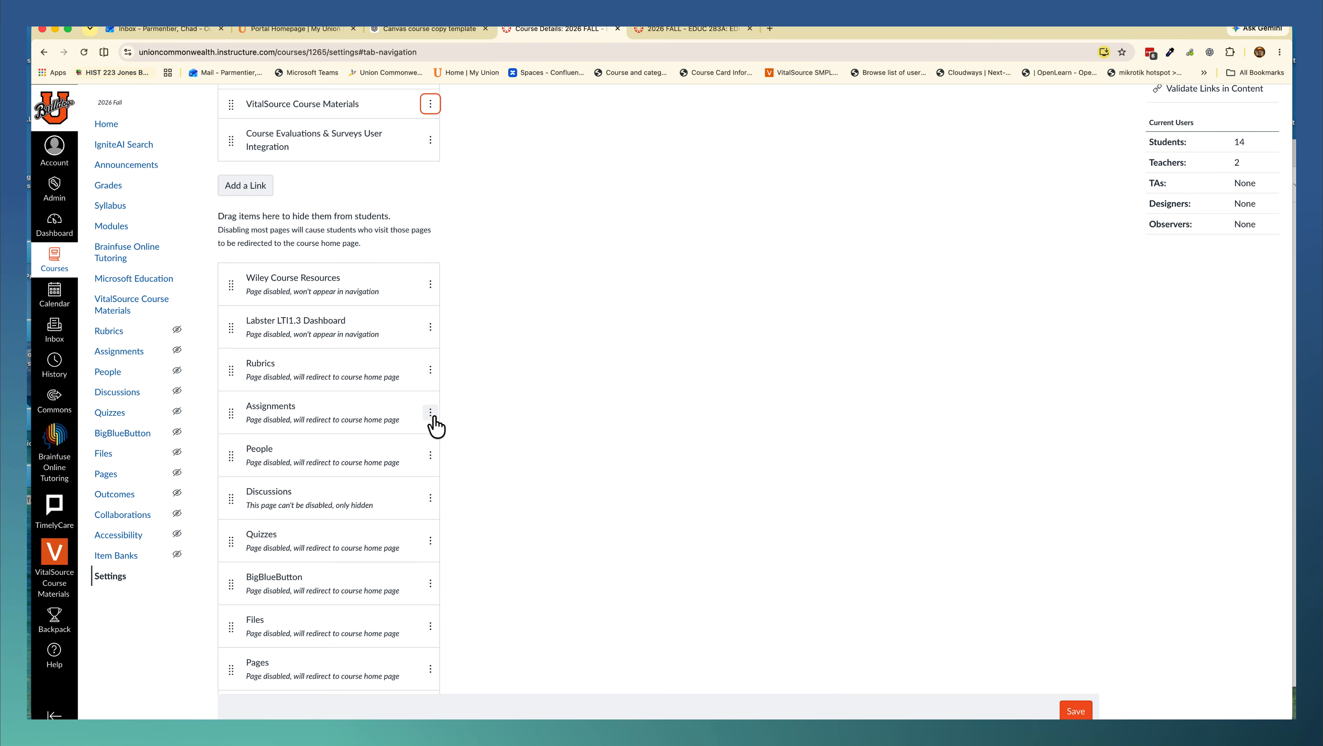
left_click(427, 438)
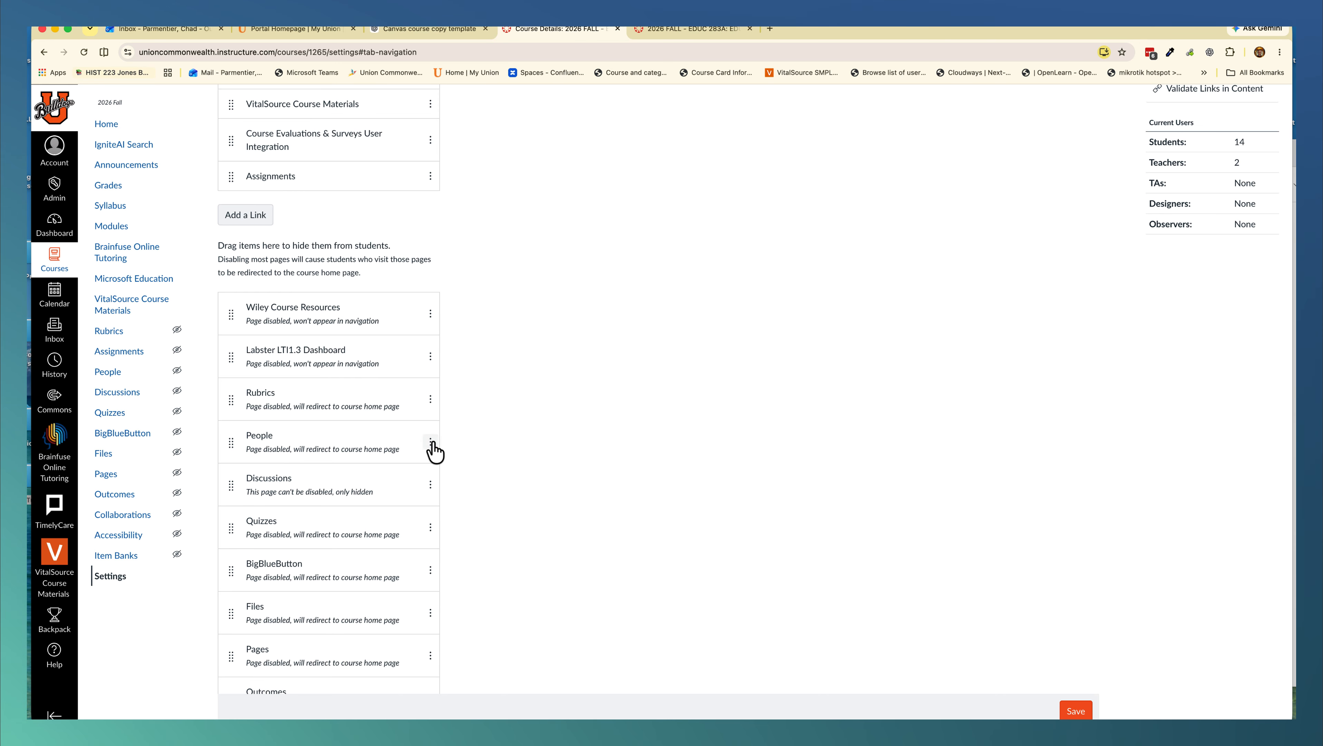
left_click(431, 489)
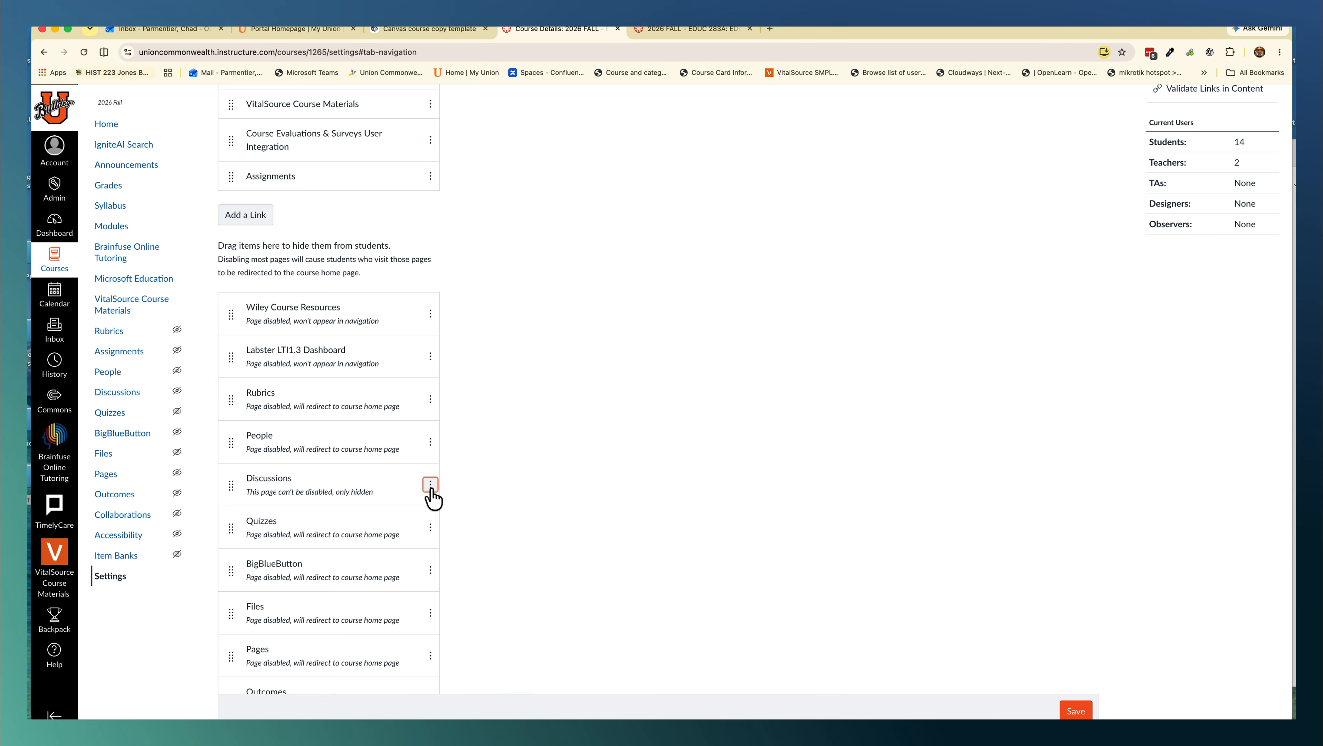
left_click(427, 511)
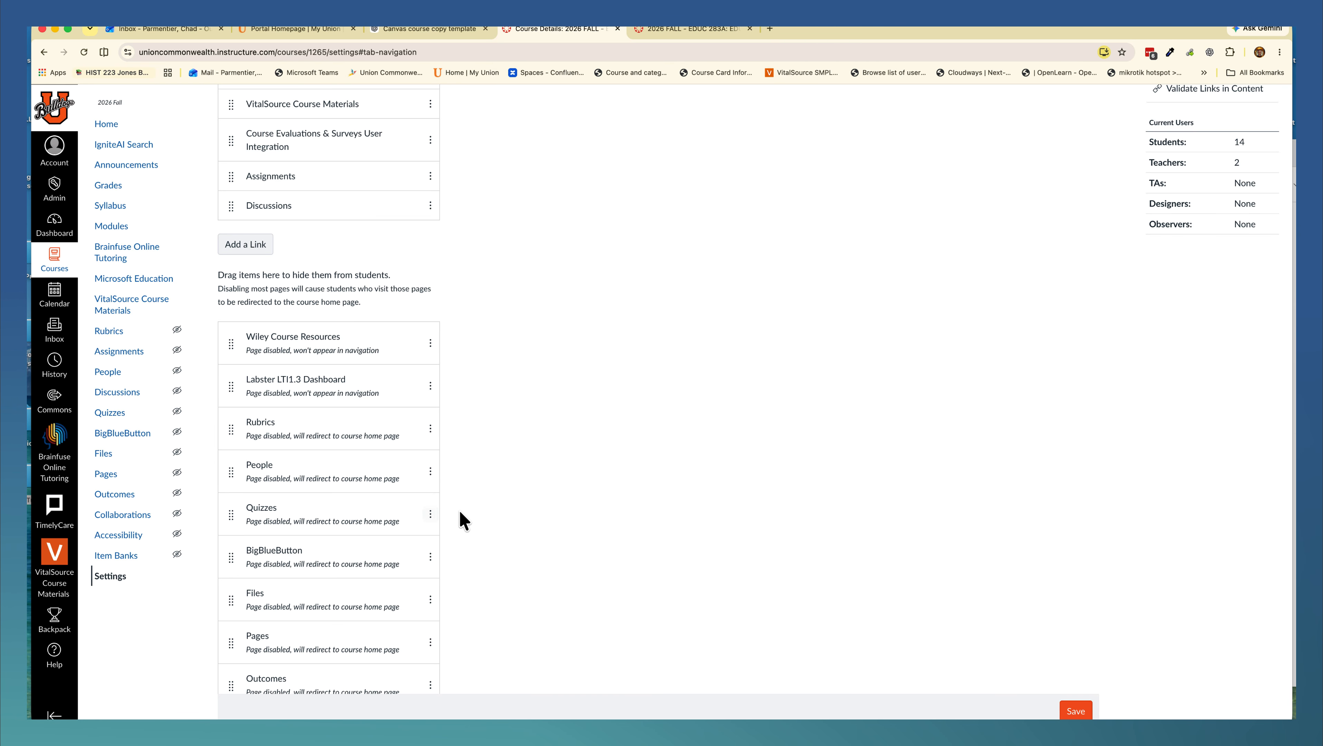
Step: Move Assignments back to the items hidden from students in the course navigation
scroll(471, 505, "down", 3)
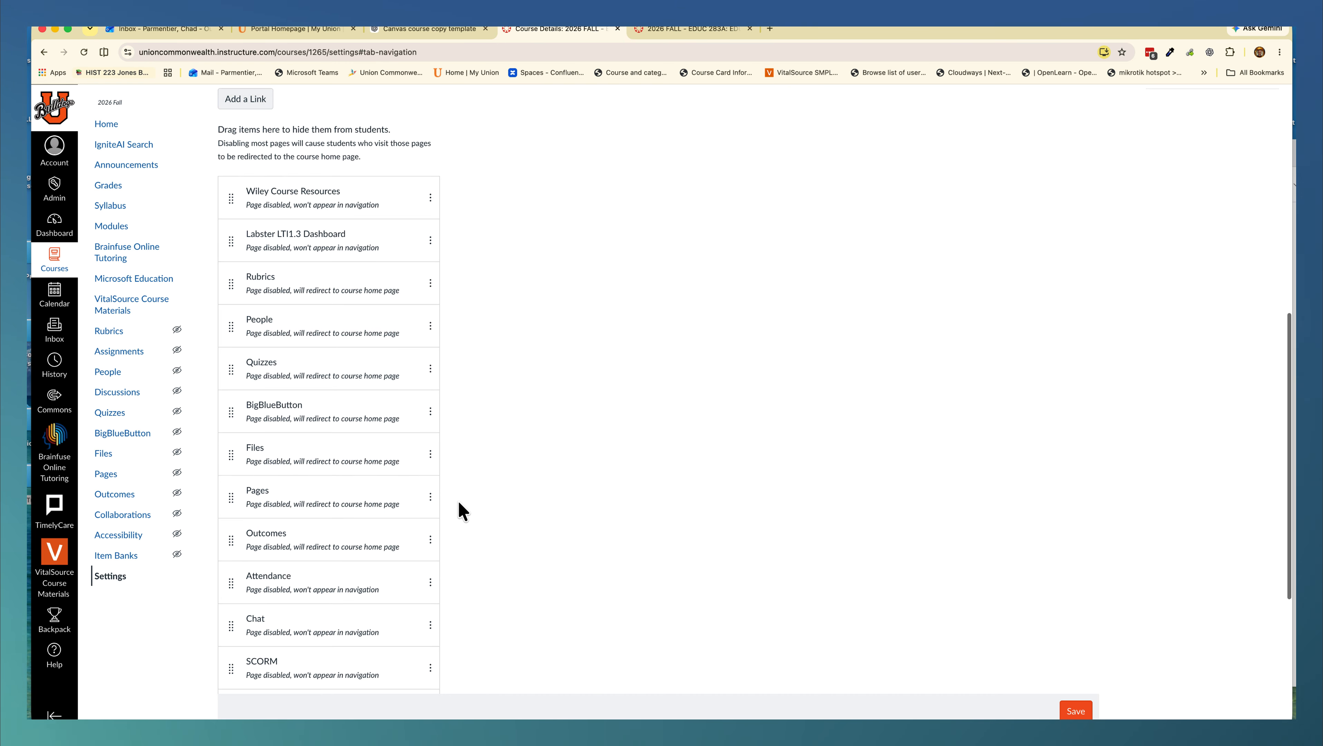
scroll(462, 511, "up", 10)
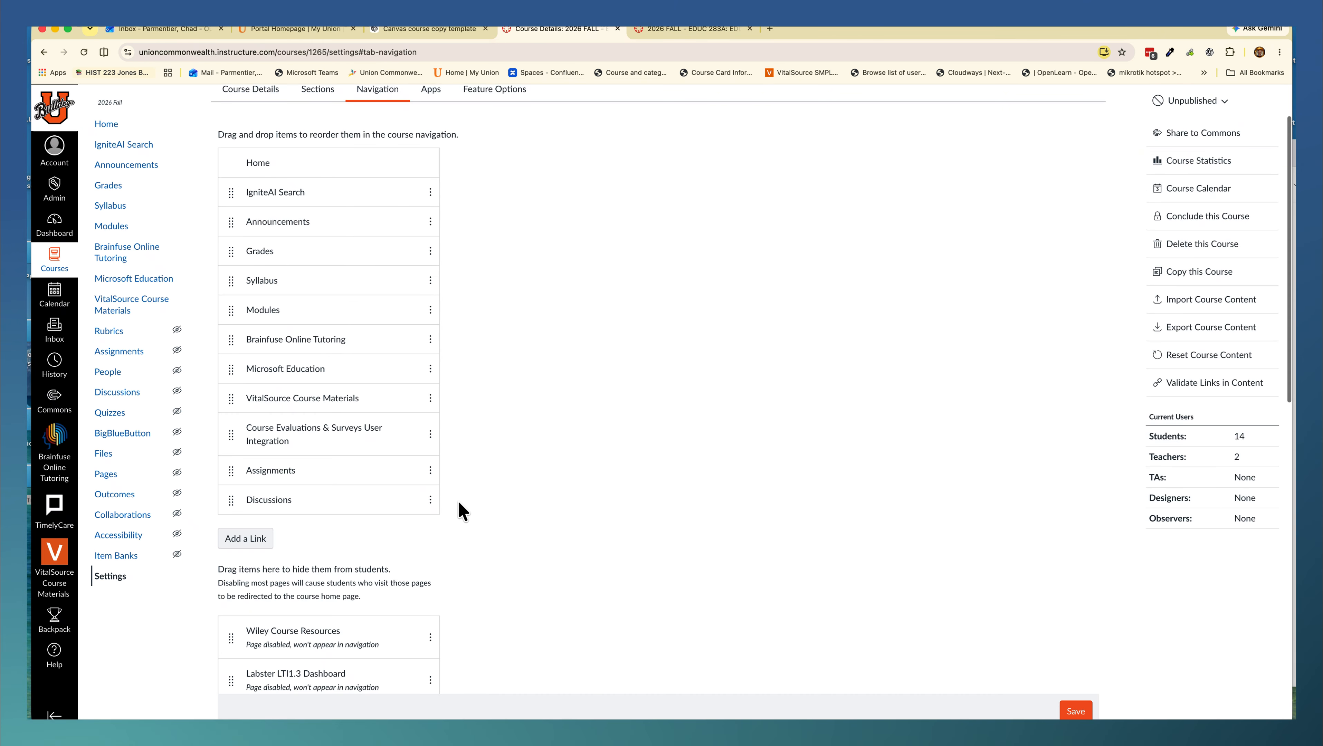
left_click(434, 496)
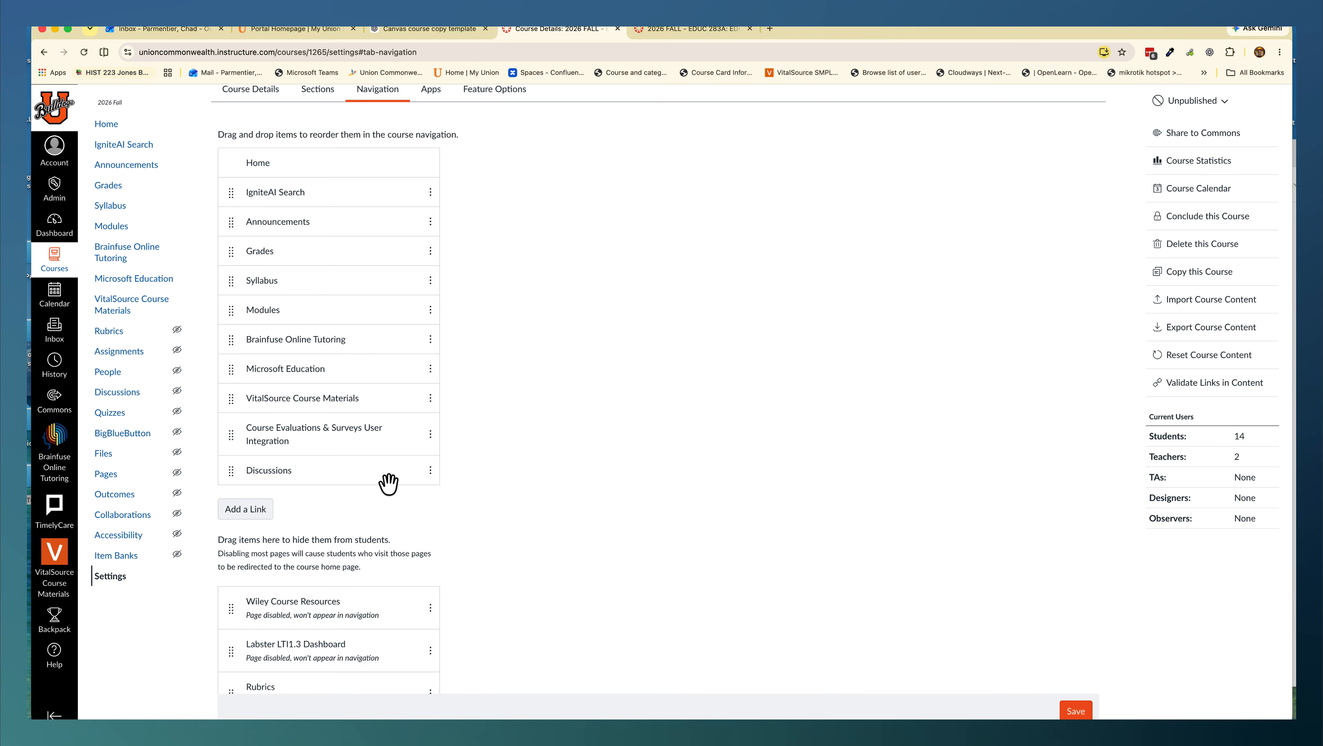
Step: Enable Quizzes and Files in the course navigation
scroll(389, 483, "down", 7)
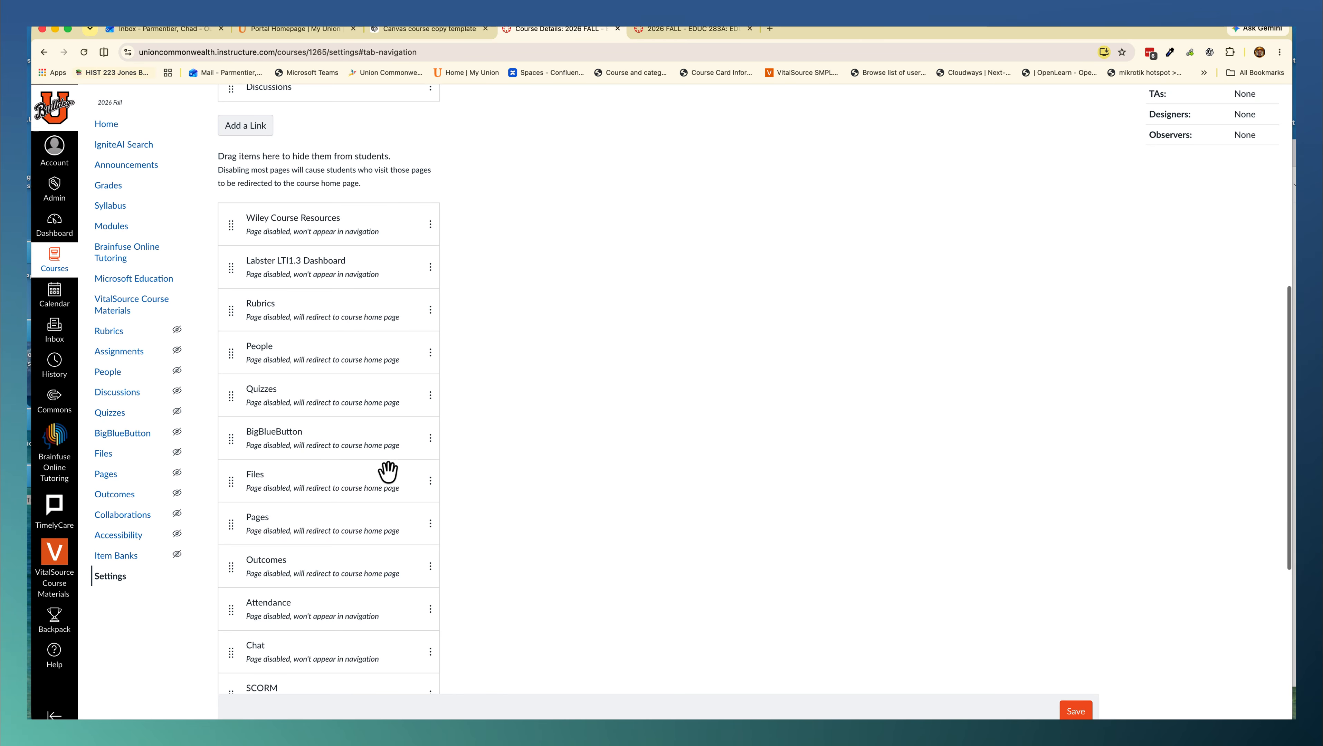
left_click(430, 396)
left_click(428, 422)
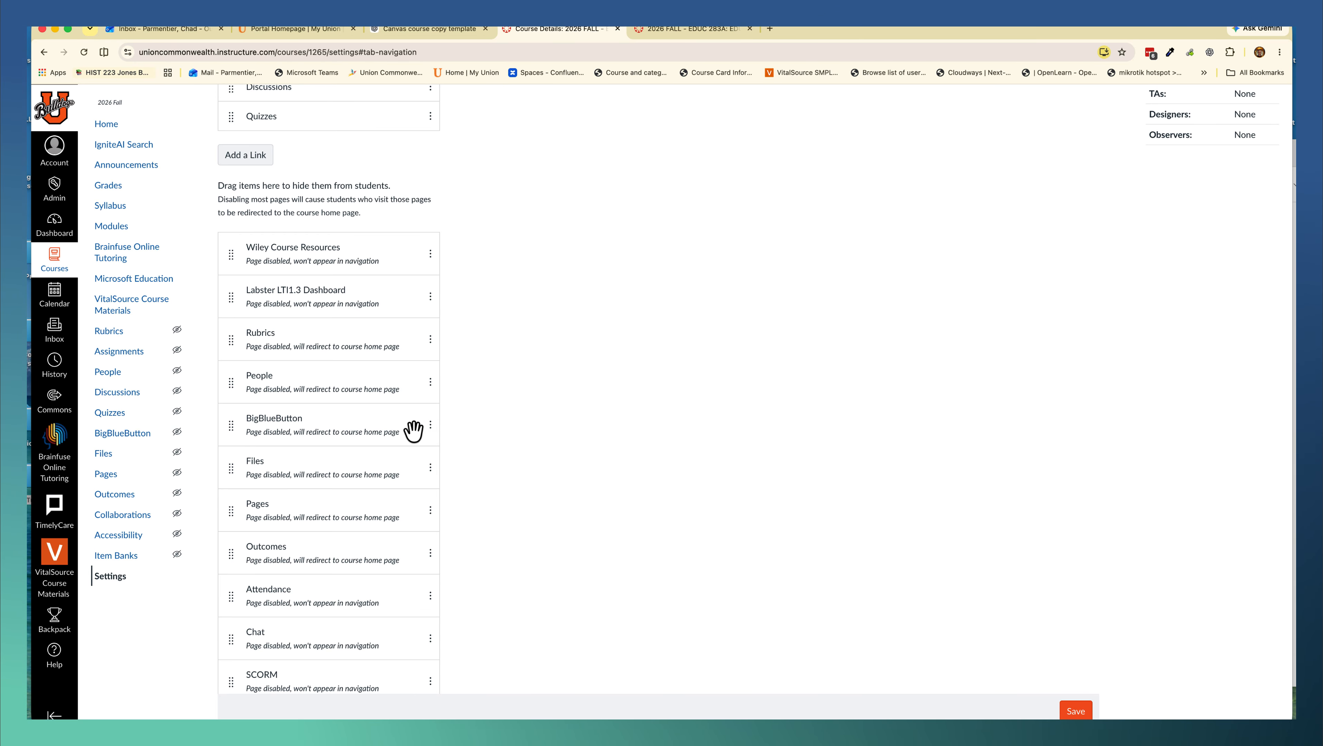
scroll(413, 430, "down", 2)
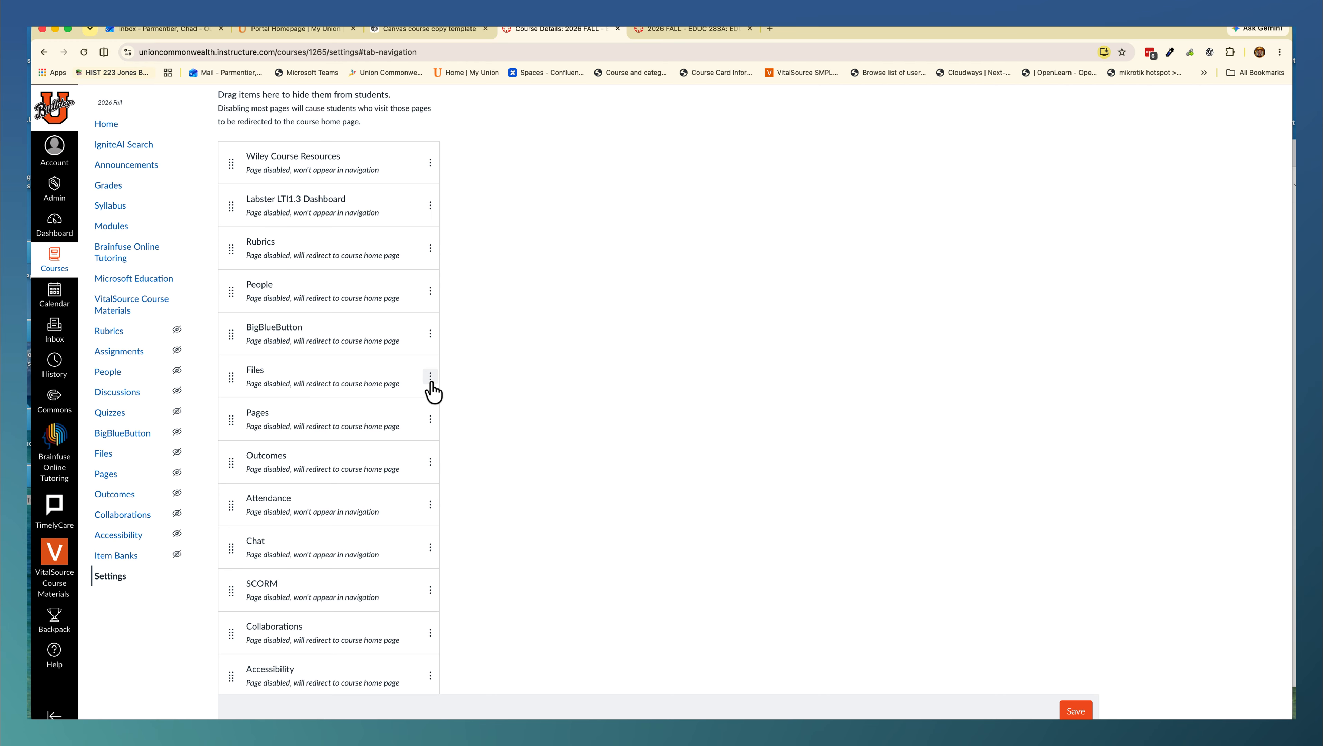
left_click(428, 404)
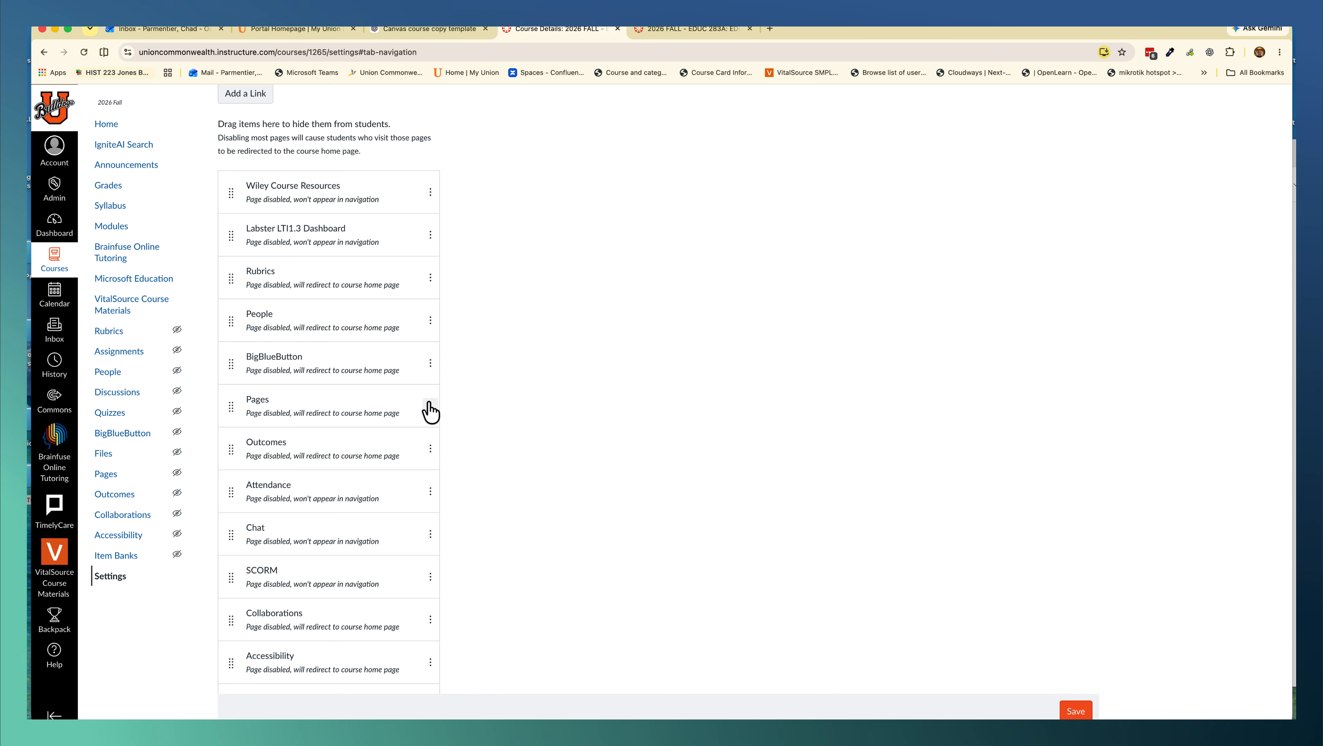
Step: Enable Assignments in the course navigation from the end of the hidden items
scroll(428, 412, "down", 1)
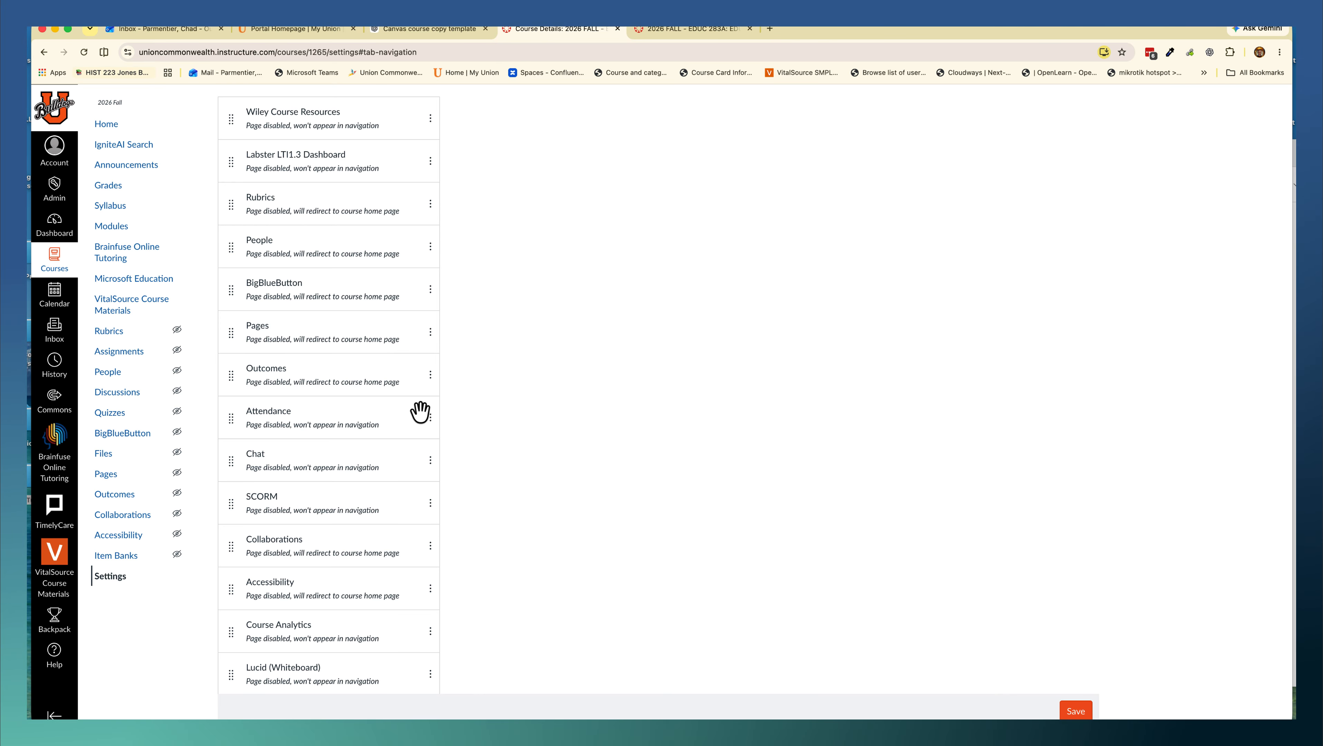
scroll(420, 412, "down", 5)
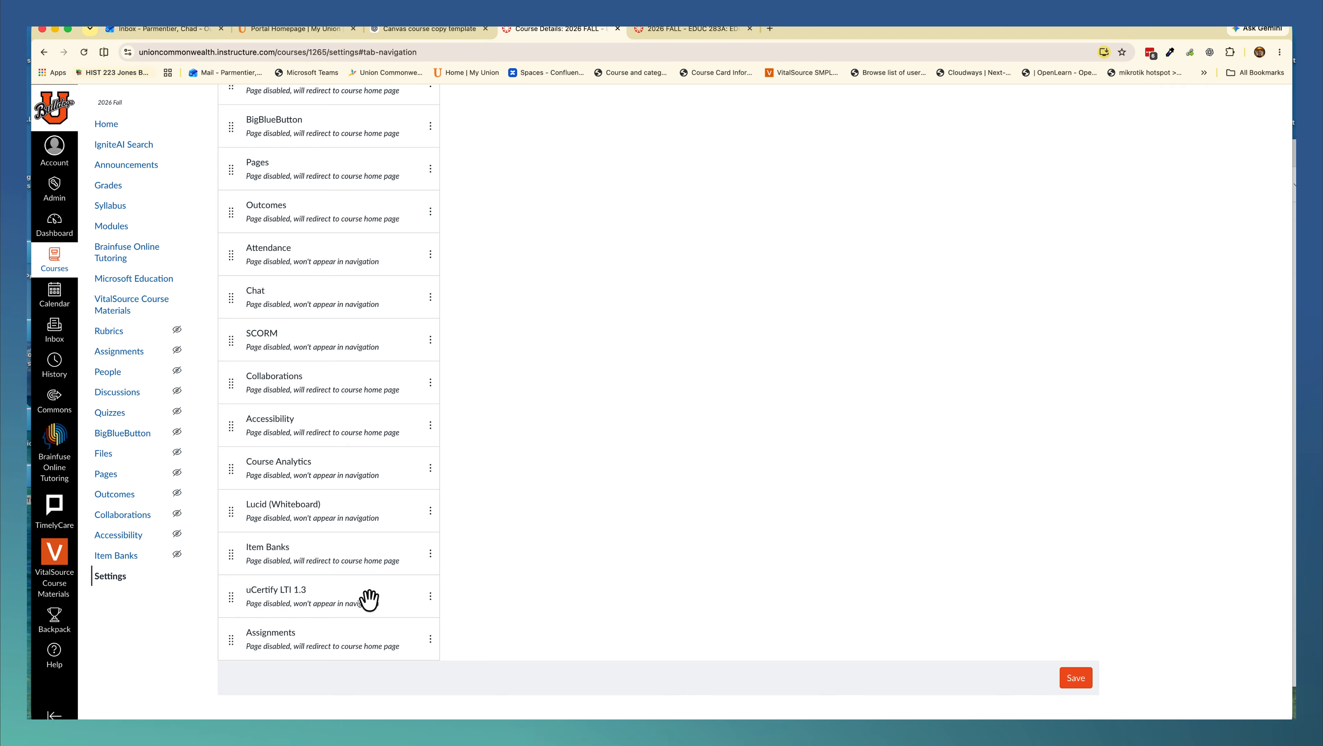
scroll(319, 642, "up", 1)
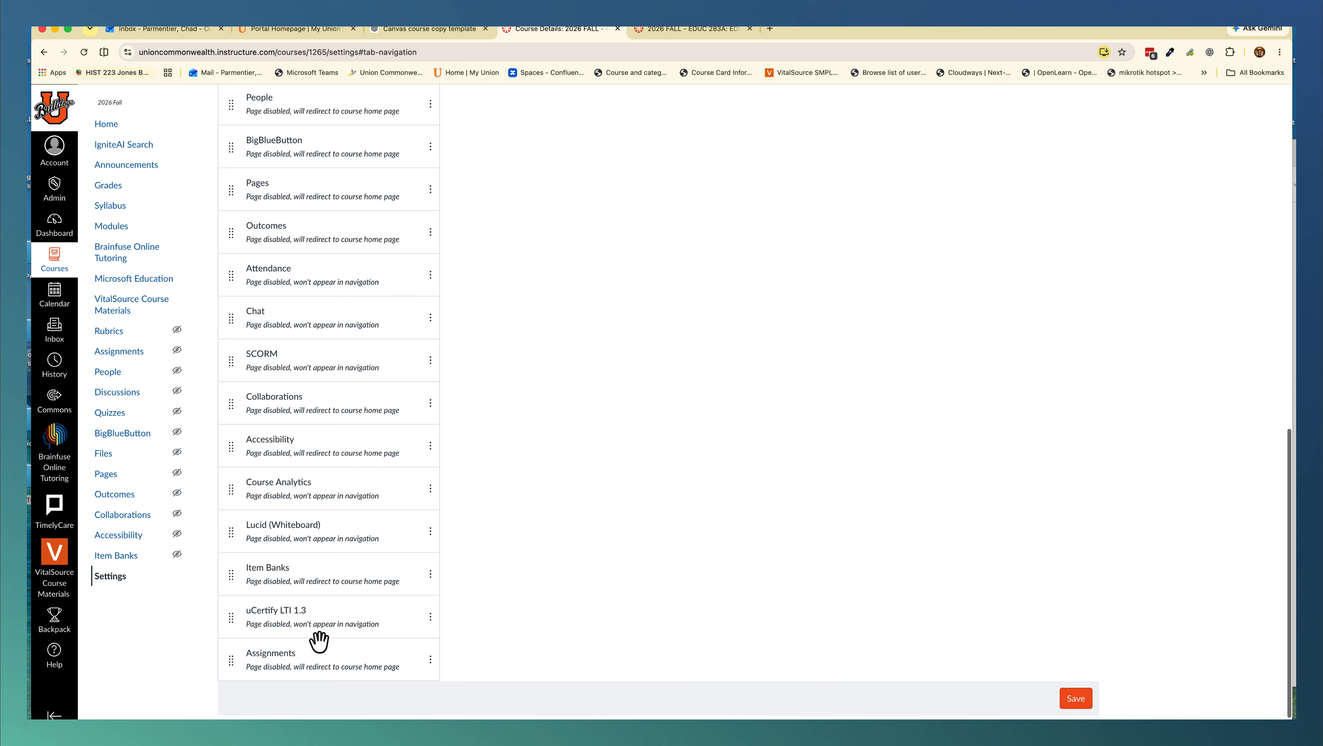
scroll(319, 642, "down", 1)
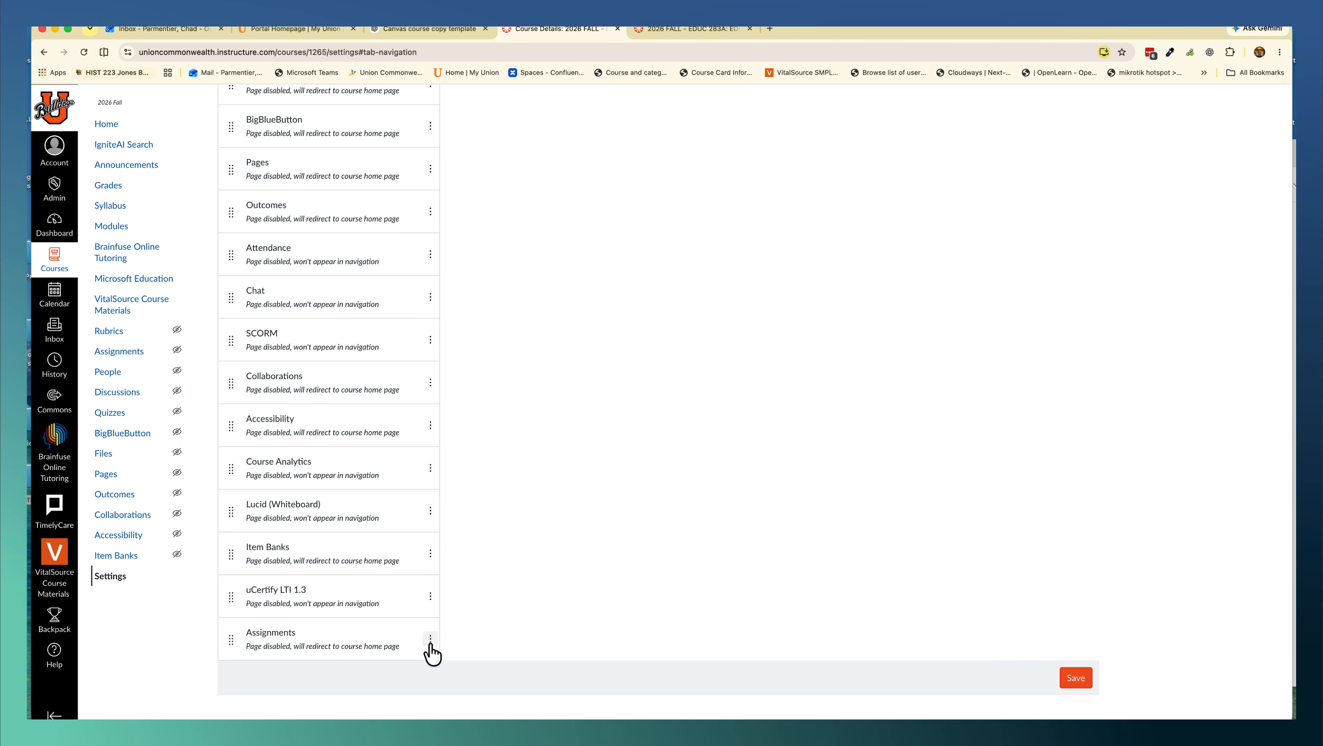
left_click(435, 666)
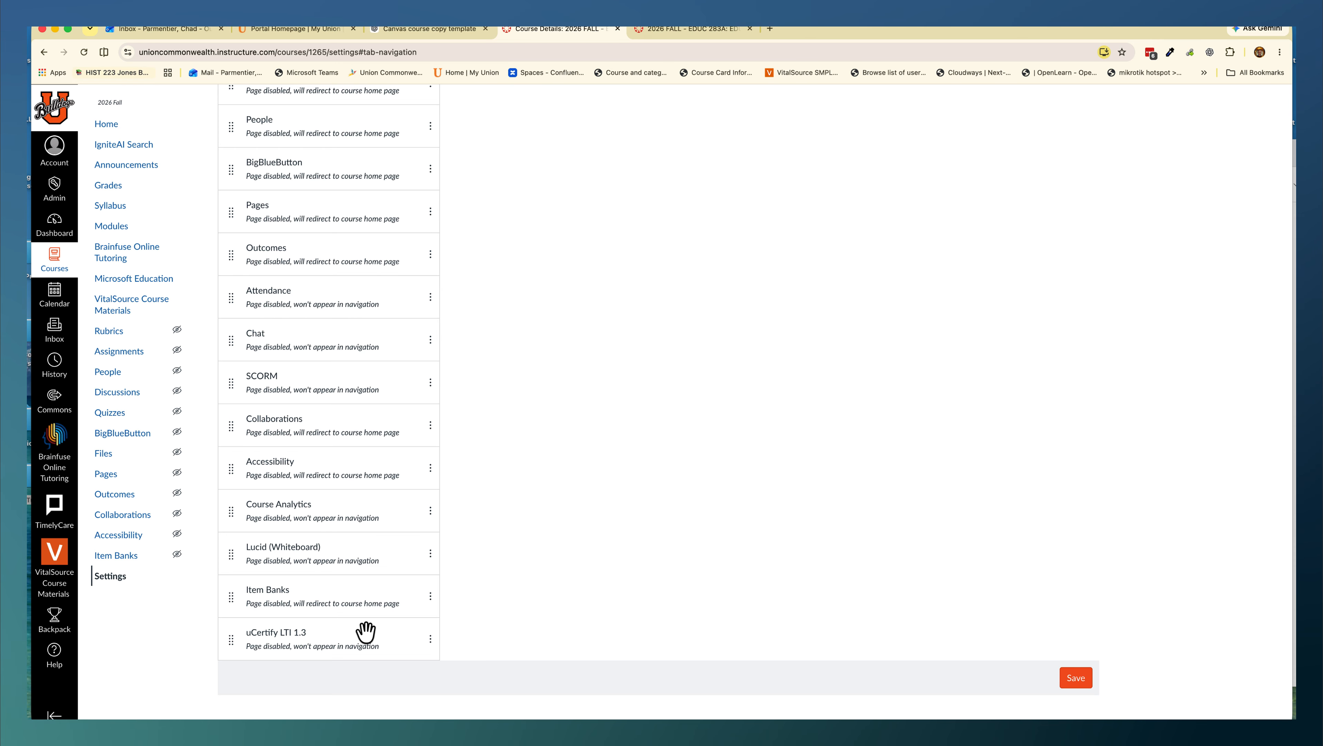
Step: Move Syllabus directly above Announcements, and place Brainfuse Online Tutoring and Course Evaluations & Surveys User Integration at the end of the visible navigation items
scroll(366, 632, "up", 10)
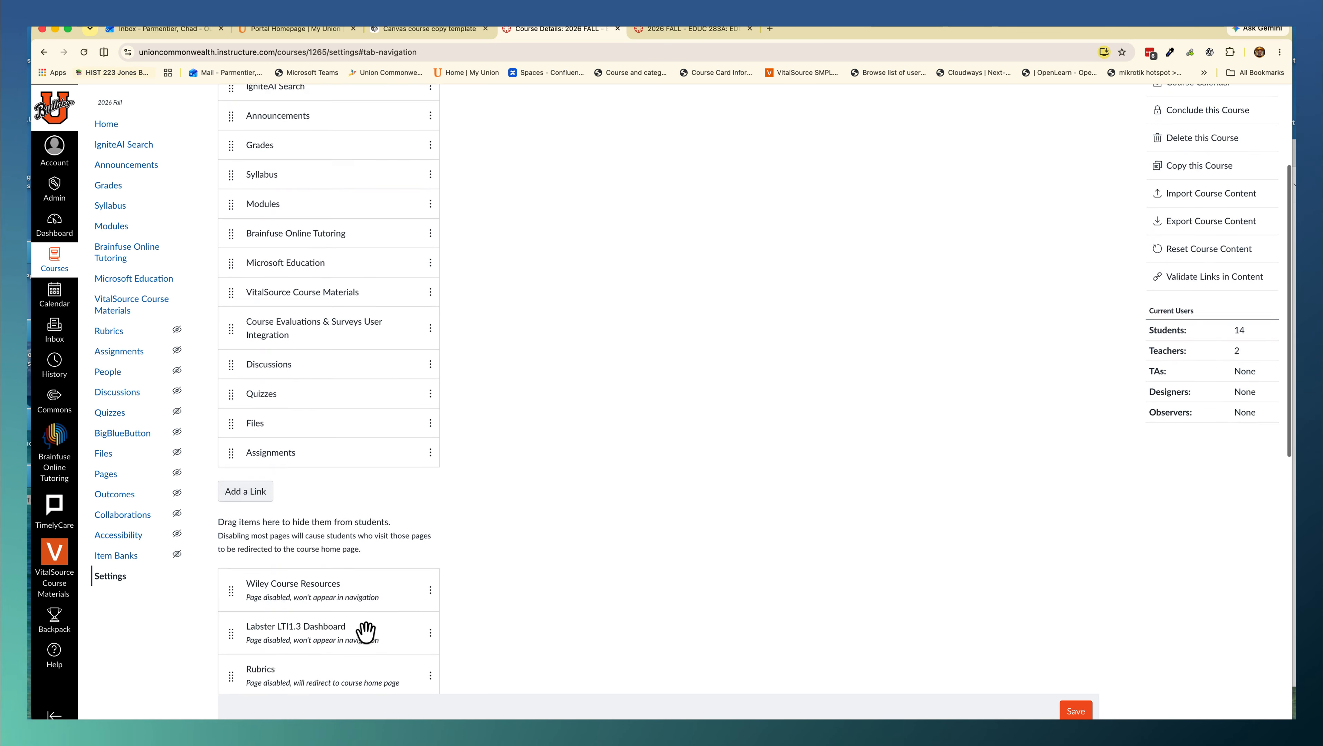
scroll(366, 632, "up", 4)
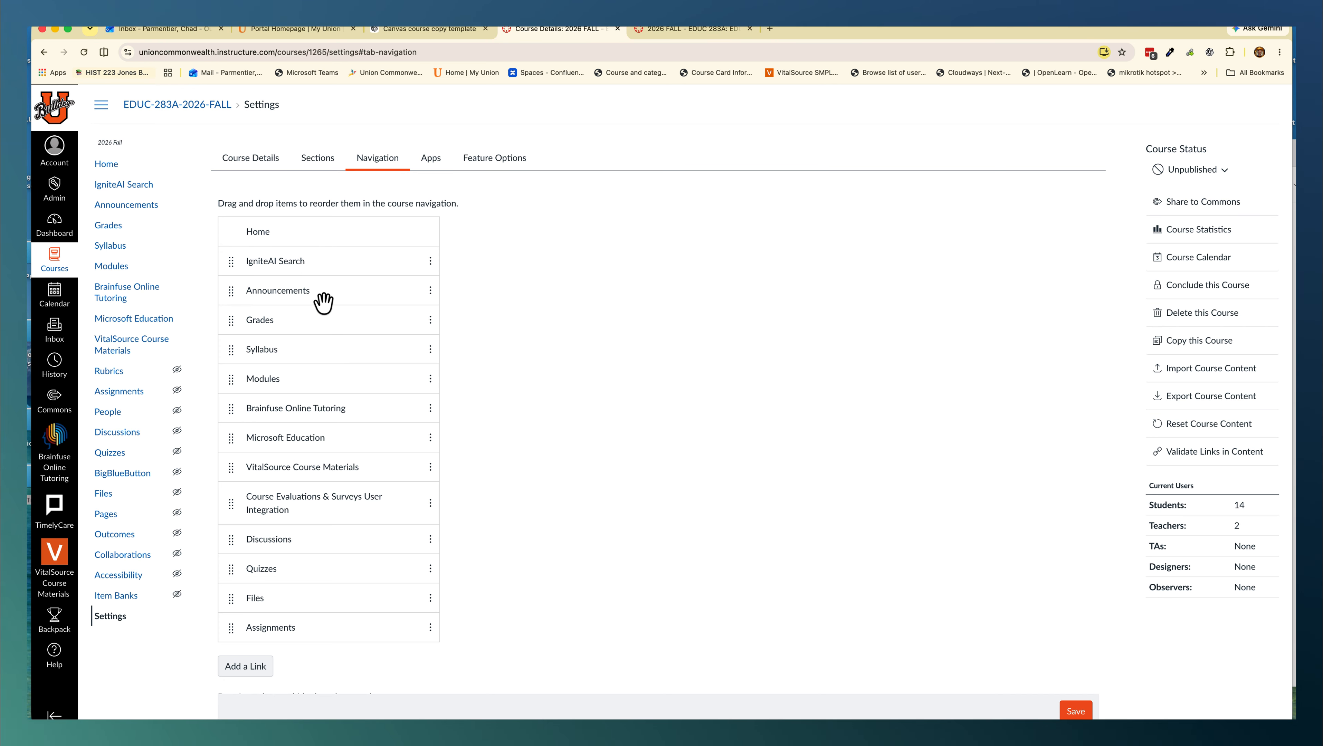
scroll(323, 303, "down", 2)
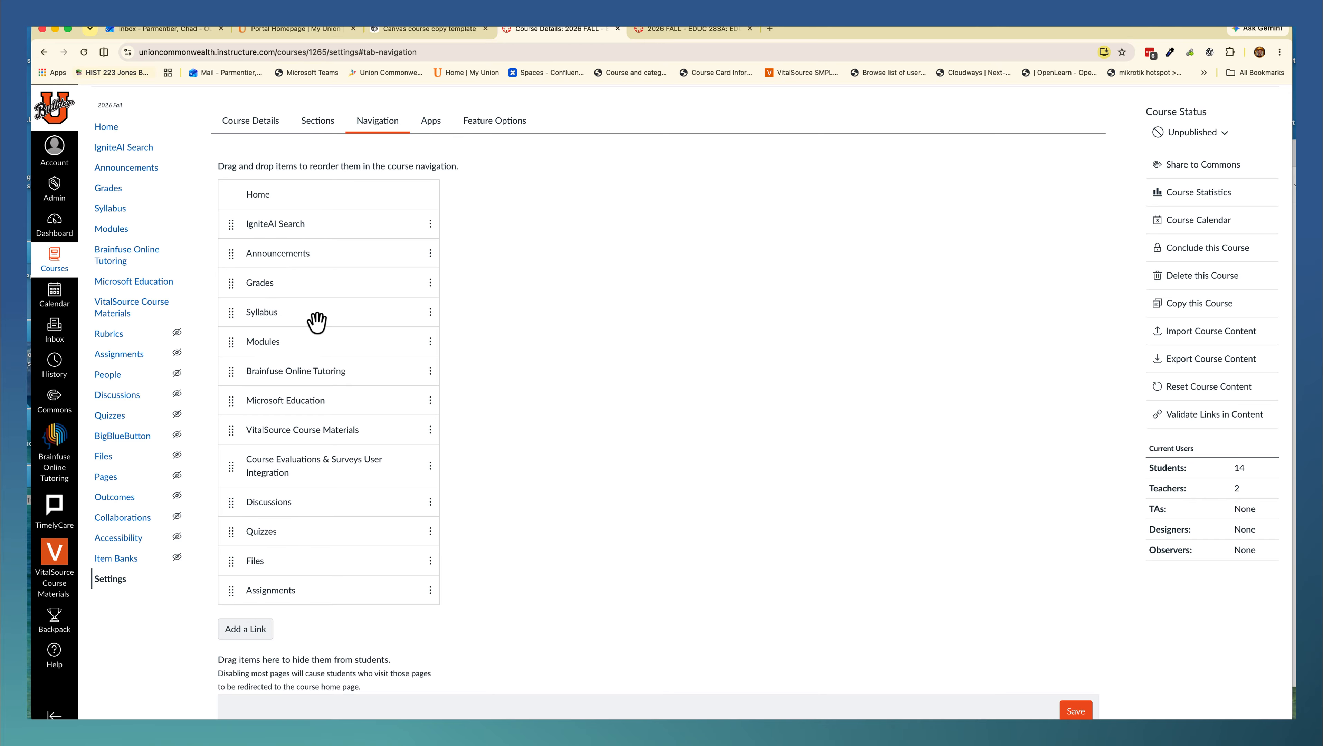
left_click_drag(234, 316, 231, 255)
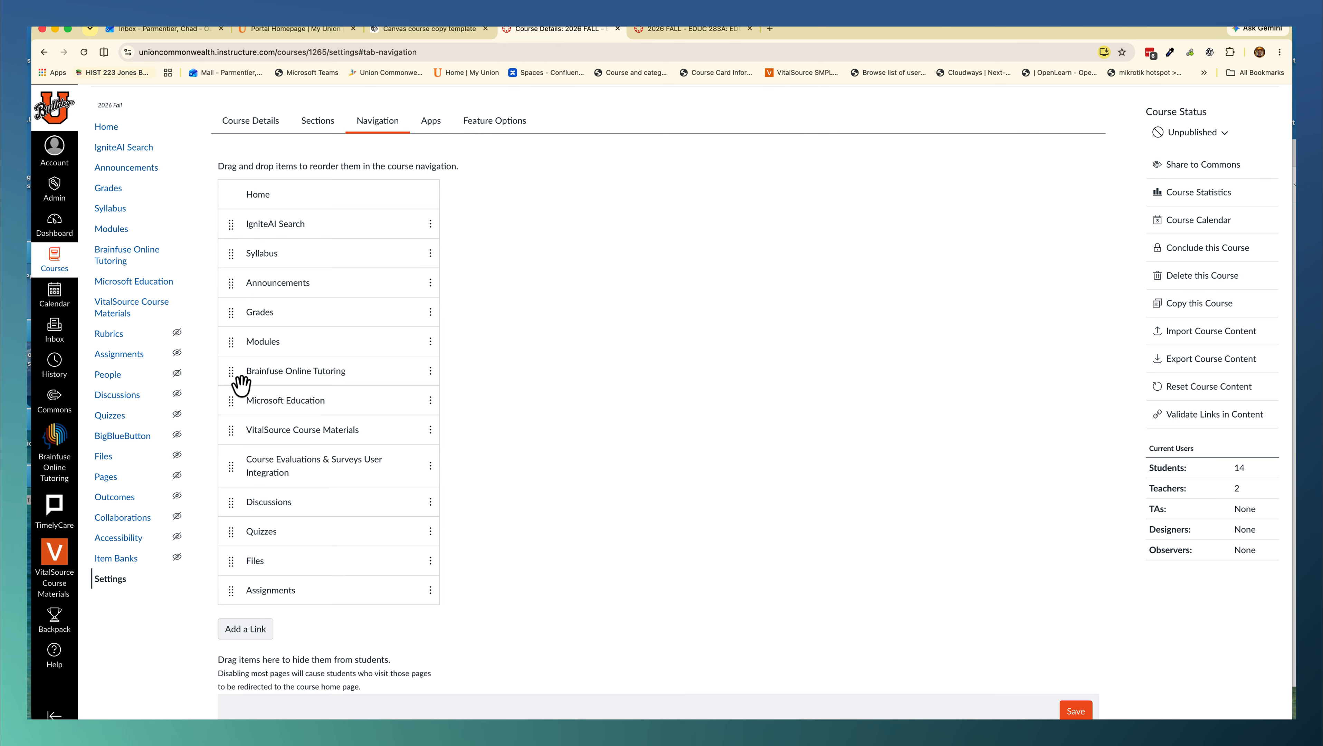
left_click_drag(237, 390, 236, 552)
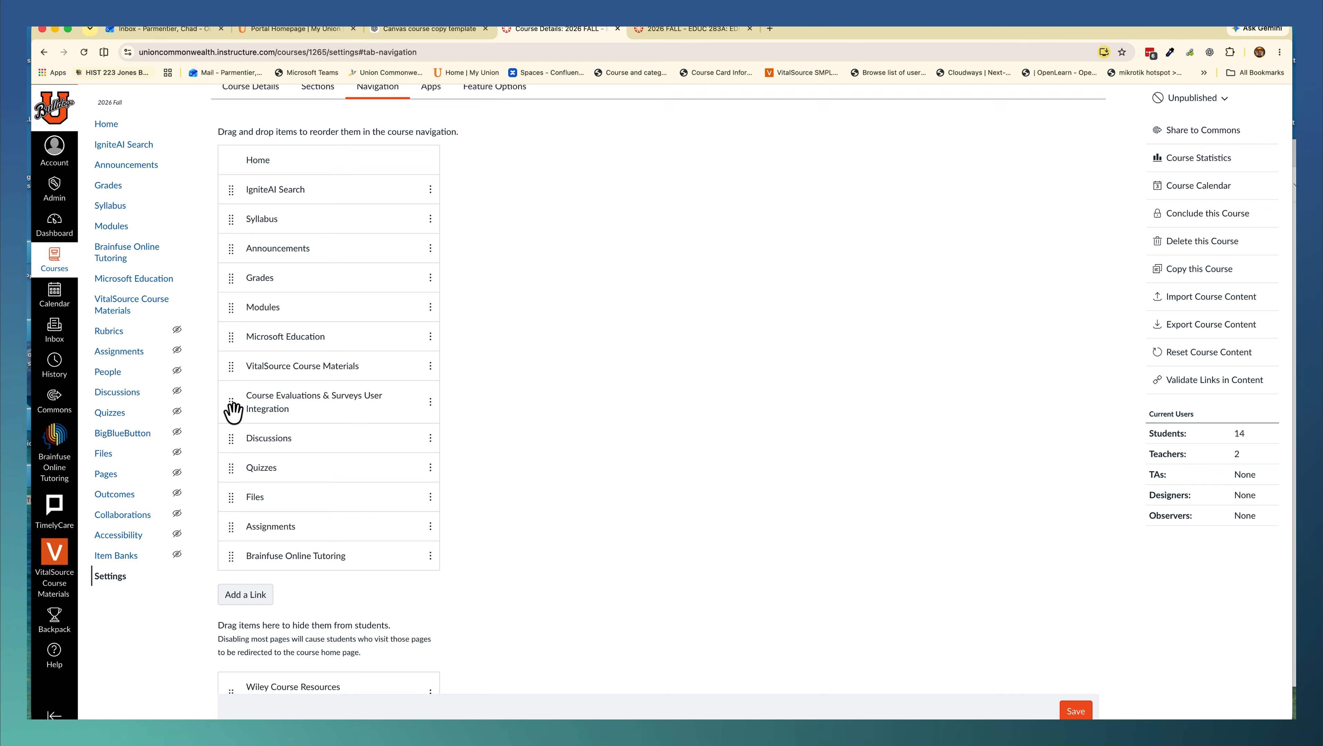
left_click_drag(233, 410, 229, 544)
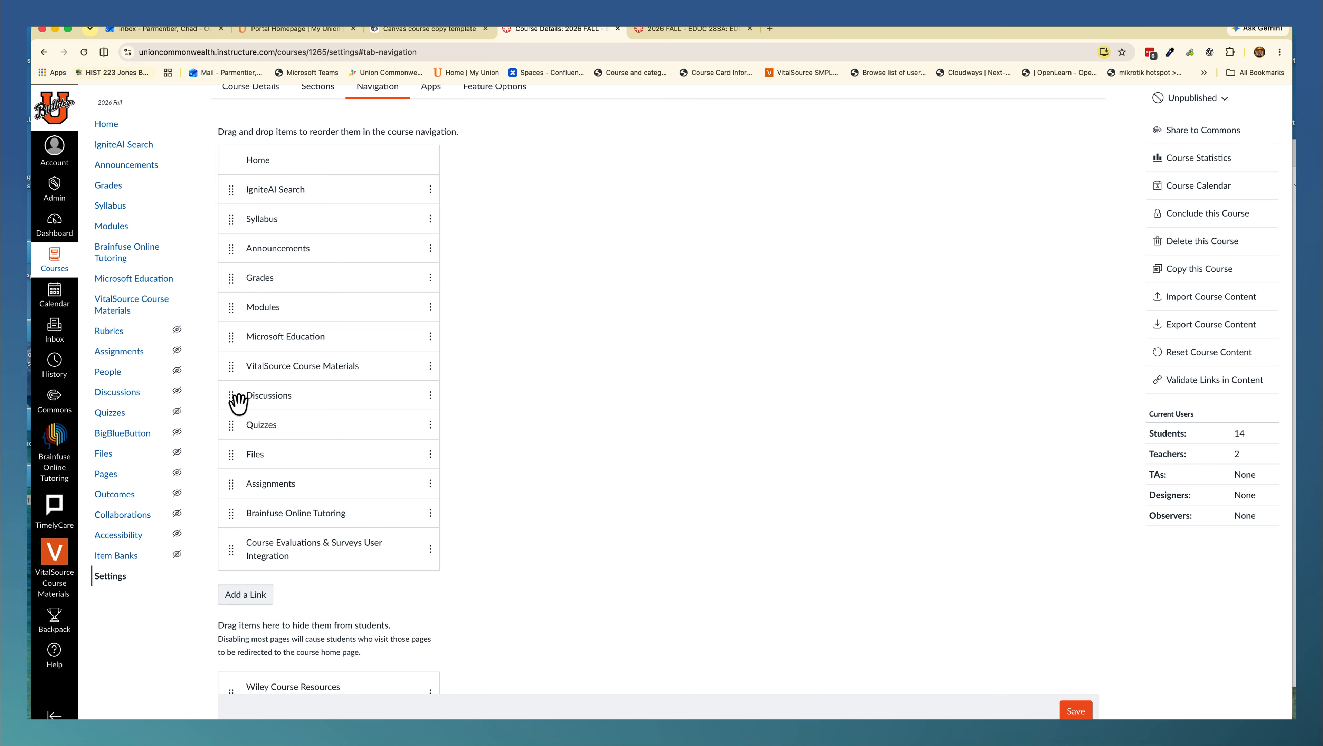
Step: Reorder the course navigation so Quizzes, Discussions and Assignments follow directly after Modules
left_click_drag(230, 405, 235, 345)
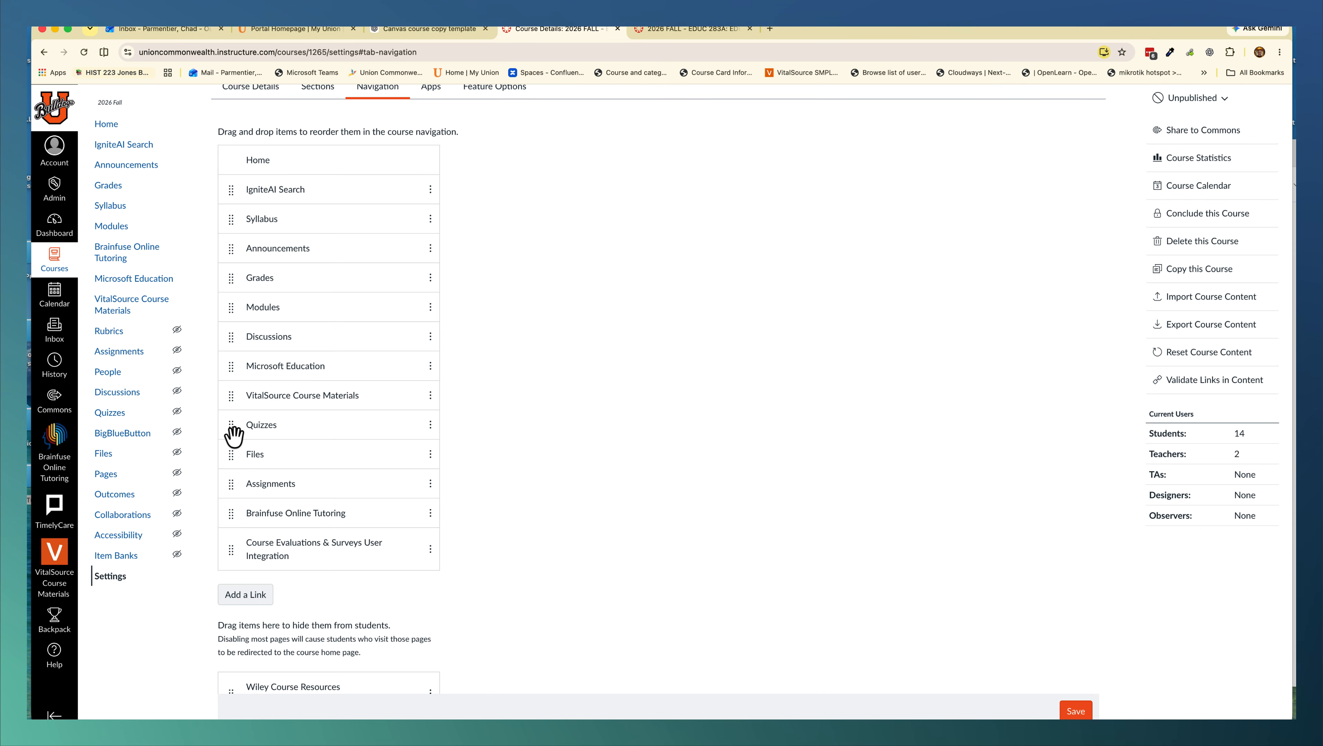
scroll(233, 428, "up", 1)
scroll(230, 373, "down", 1)
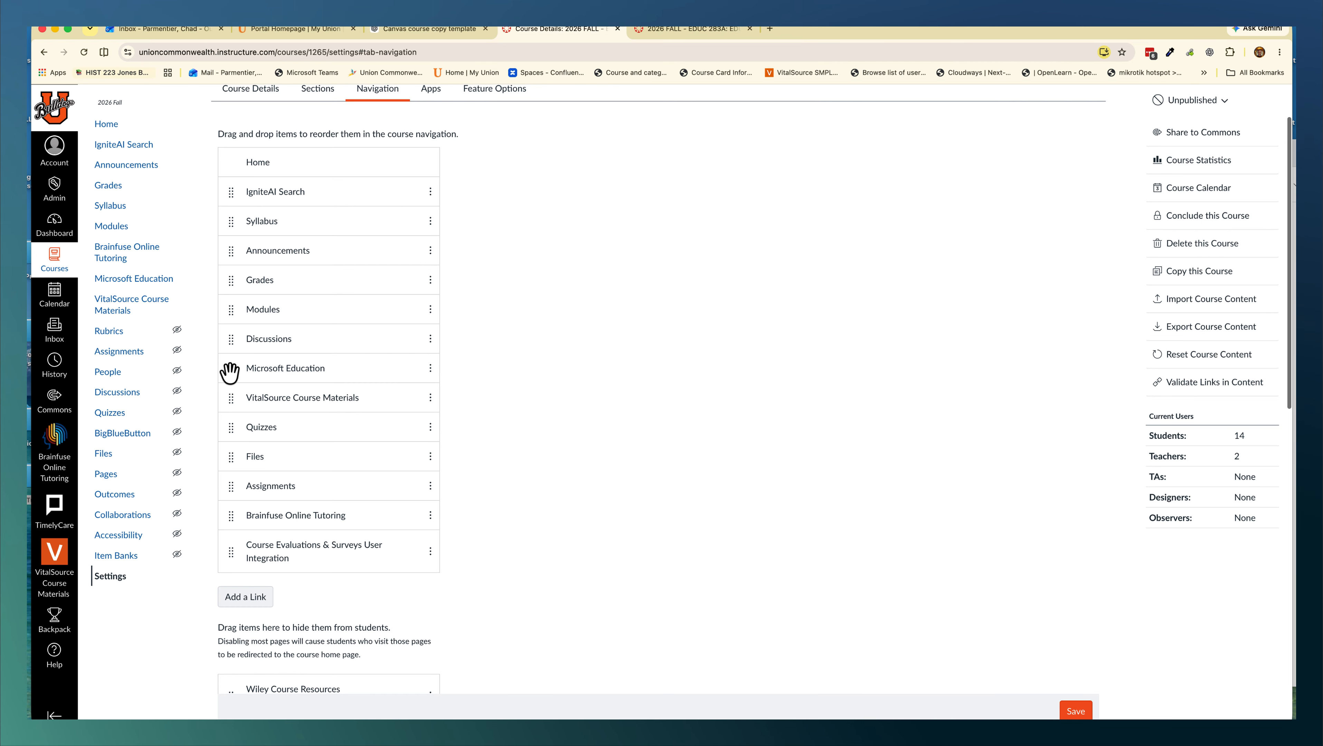
left_click_drag(233, 436, 238, 345)
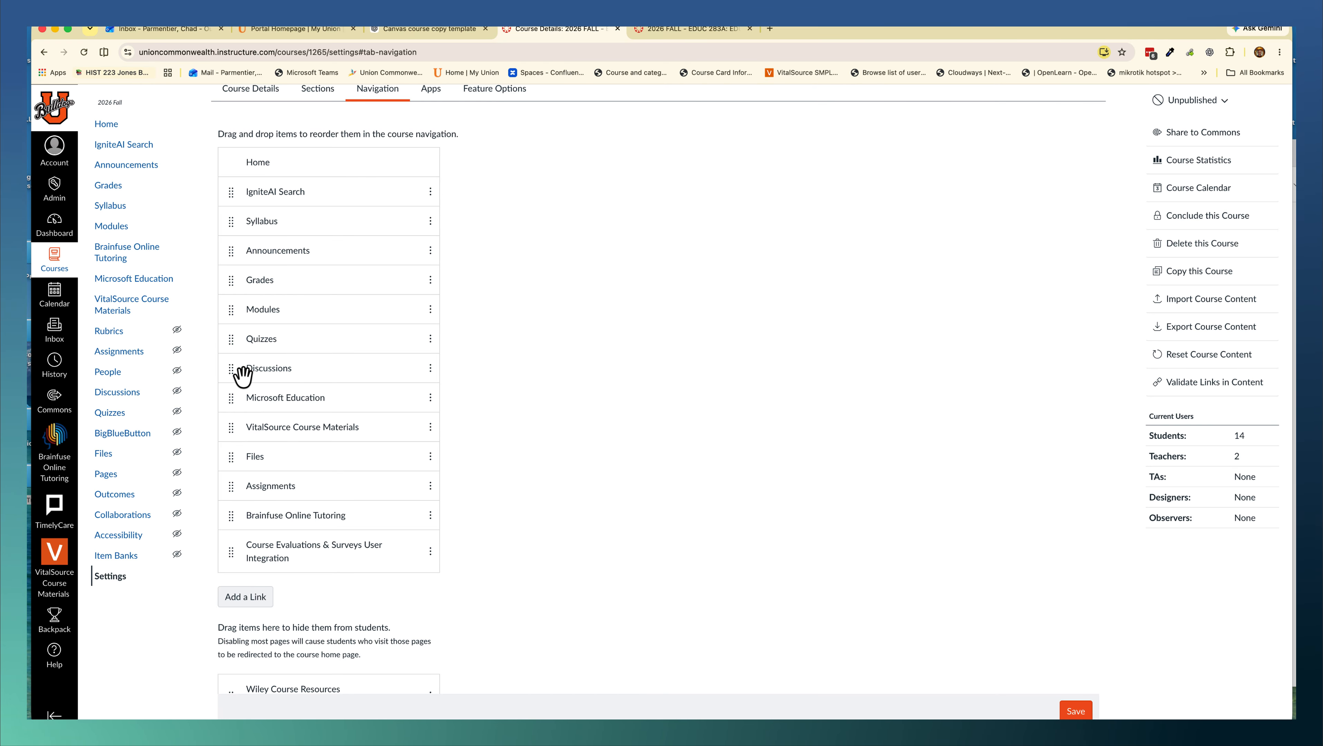
left_click_drag(232, 493, 233, 400)
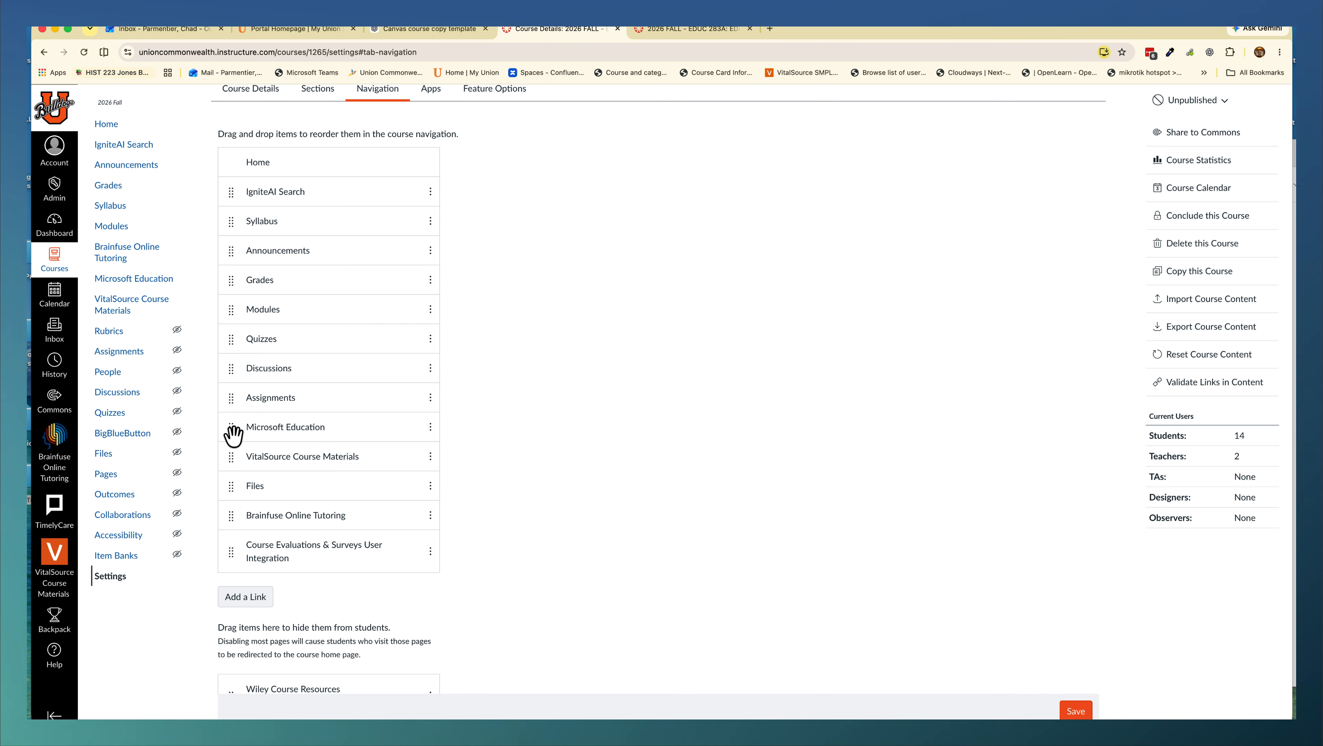
Step: Move Microsoft Education below Brainfuse Online Tutoring and Files to the end of the visible items, and save the course navigation
left_click_drag(234, 435, 238, 523)
left_click_drag(235, 470, 255, 560)
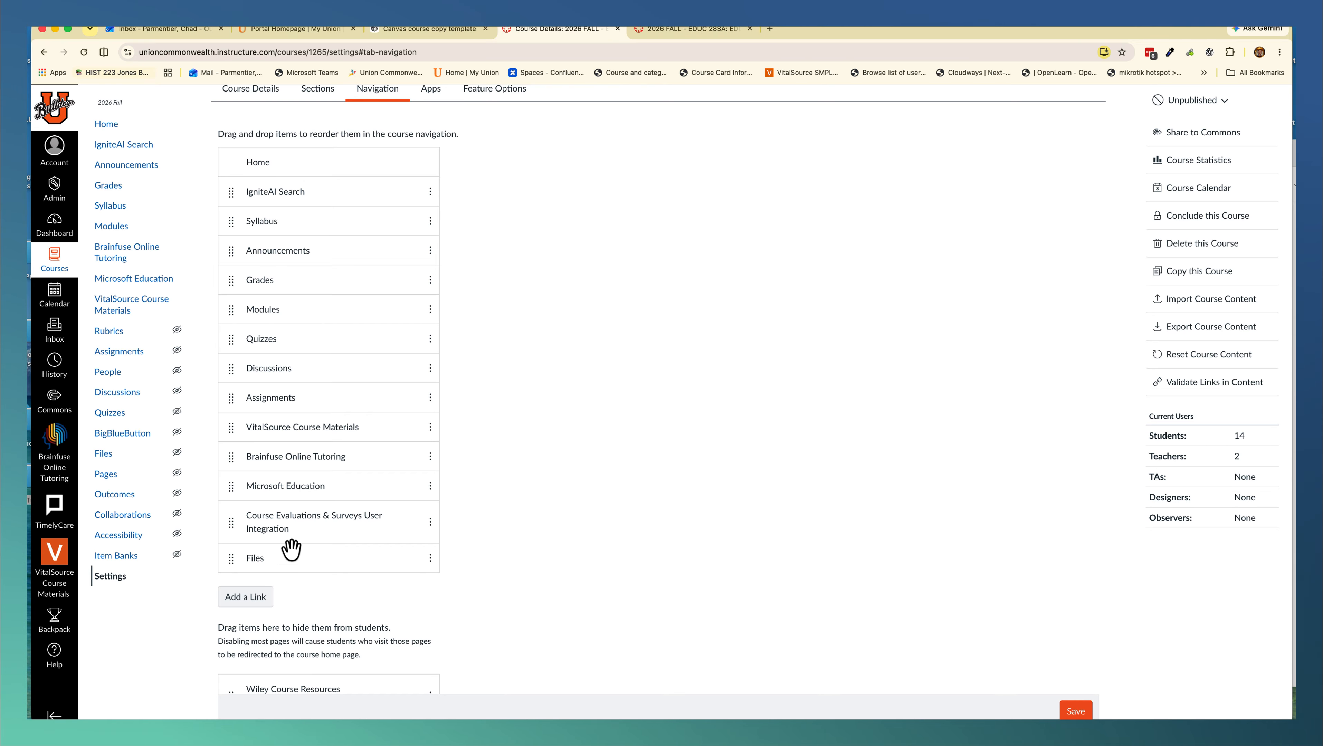
scroll(296, 489, "down", 1)
scroll(299, 491, "up", 5)
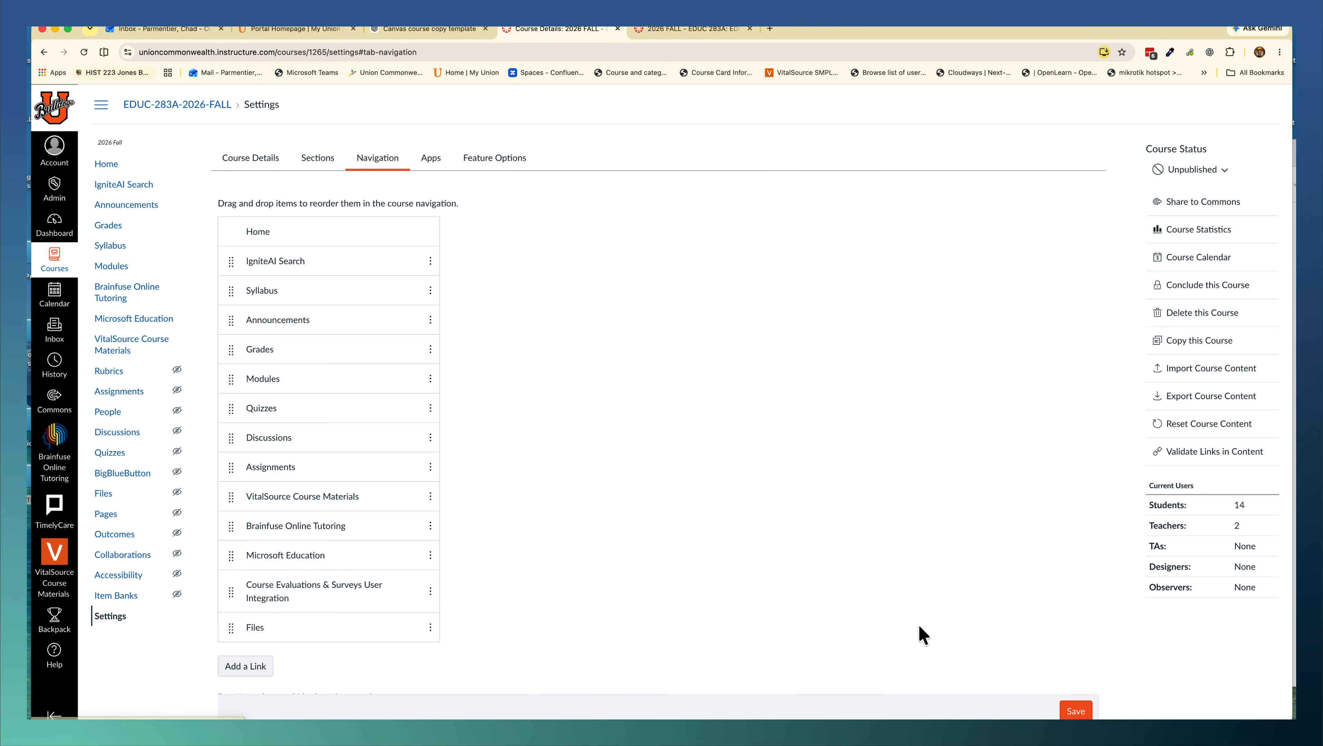
left_click(1076, 712)
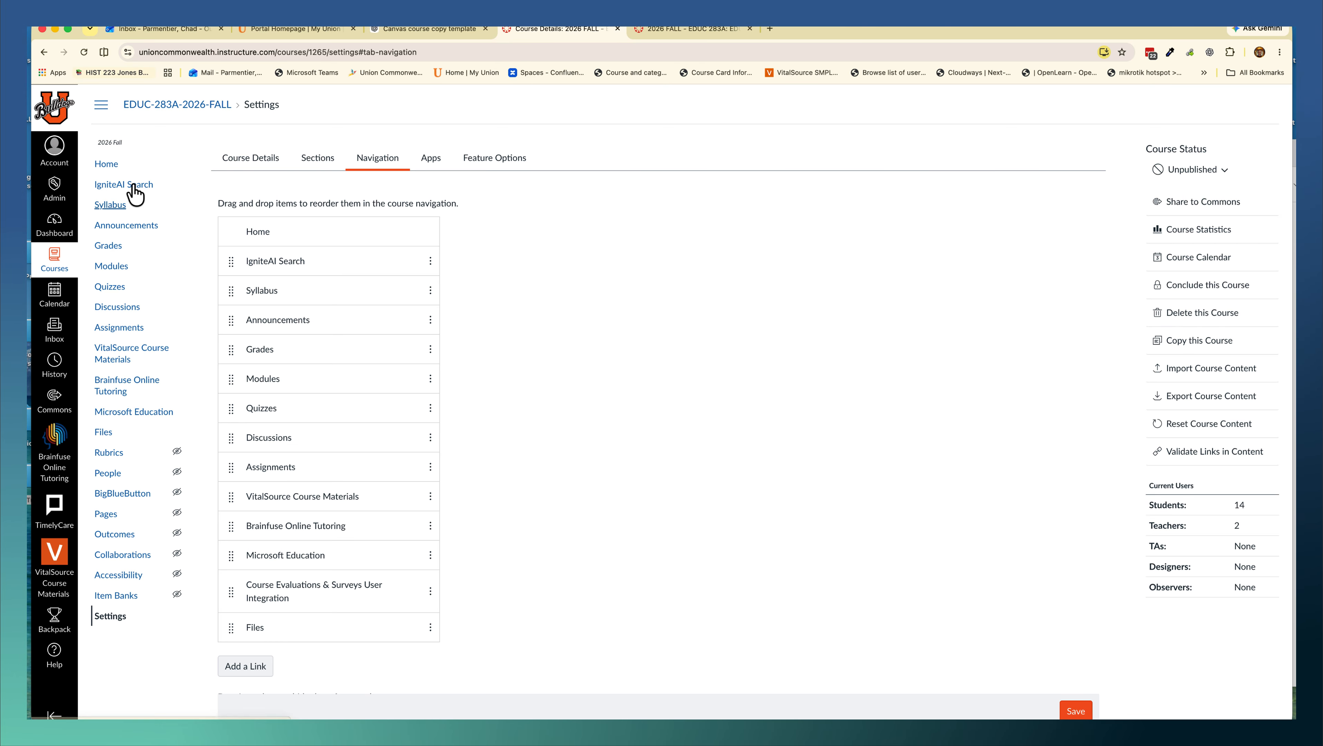
Step: View the course home page as a student and open its Modules page
left_click(109, 165)
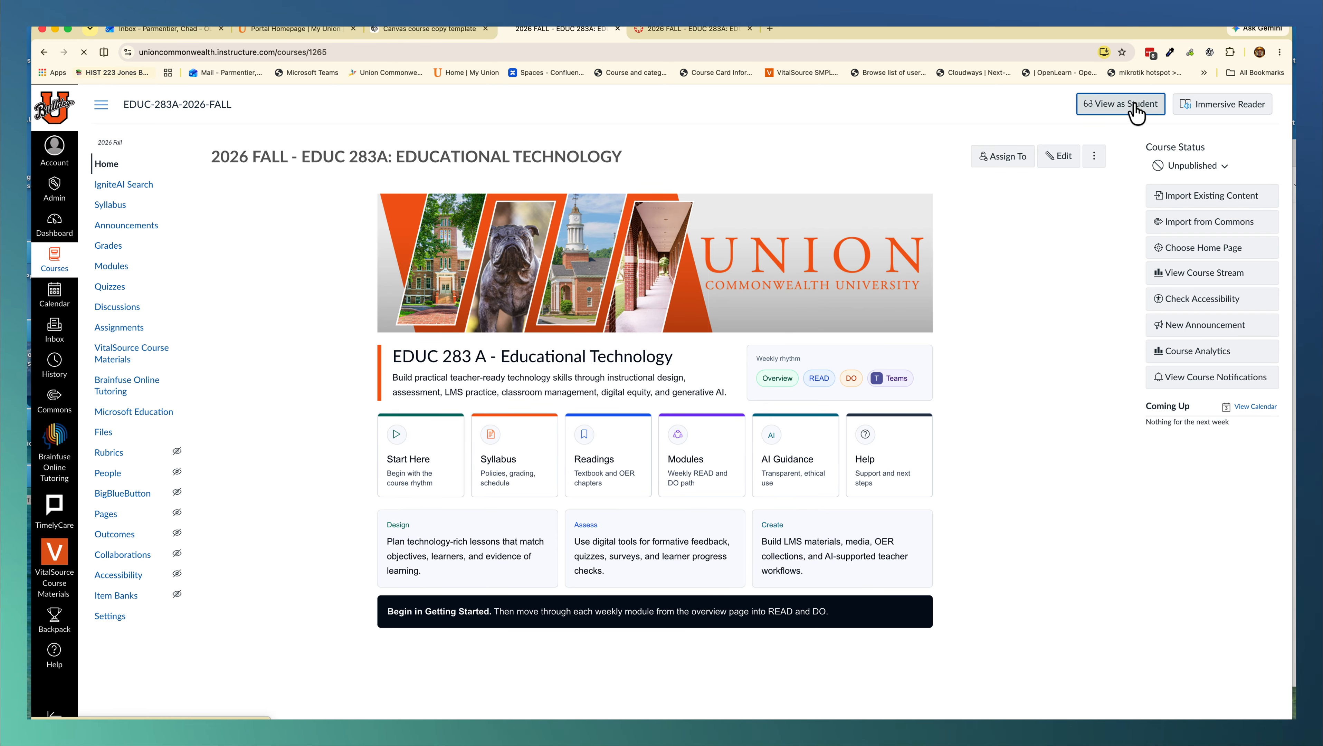
left_click(1137, 107)
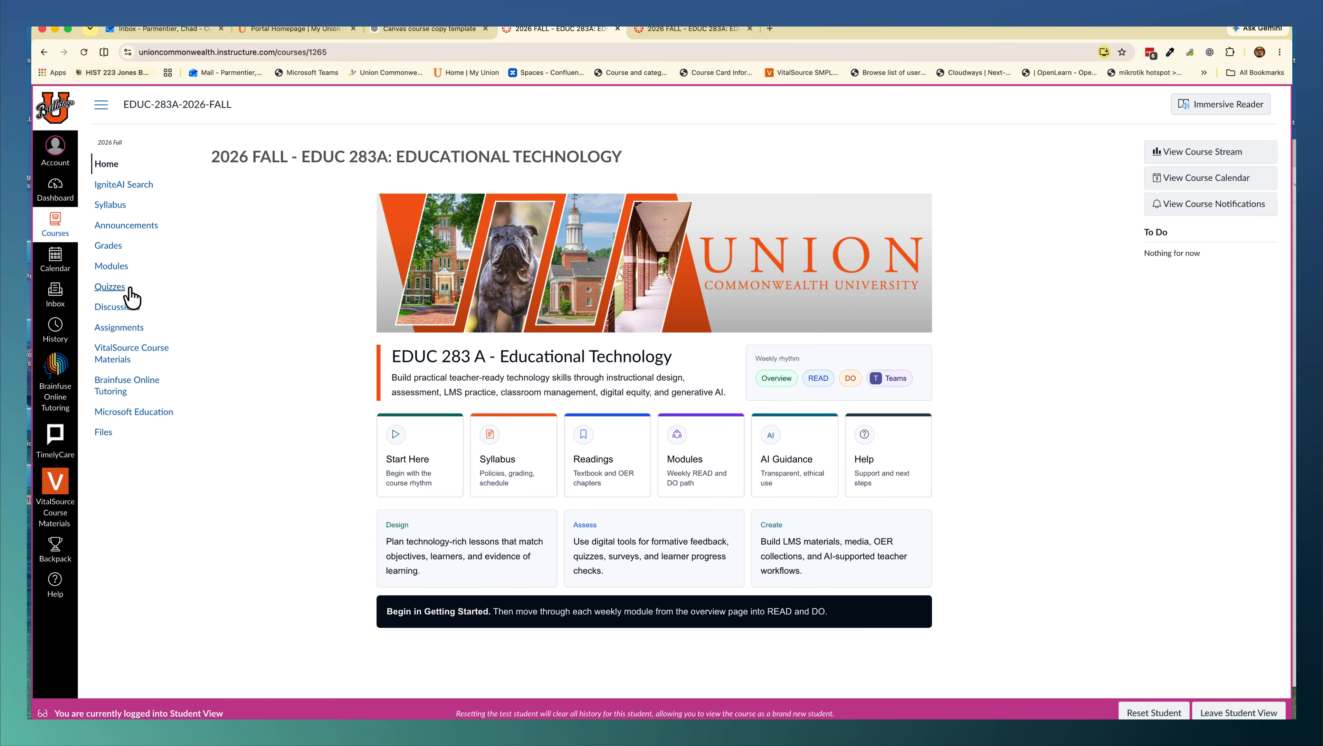
left_click(113, 266)
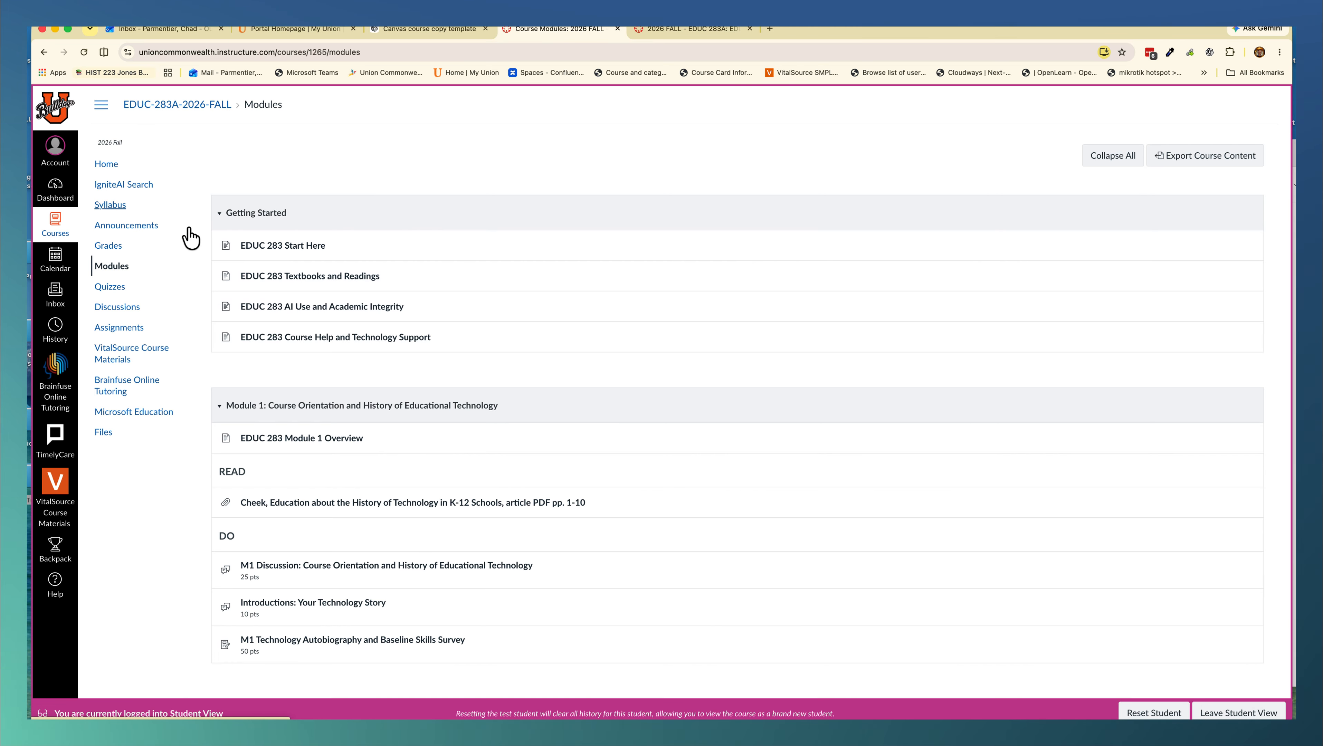
Step: Check which modules and items students can see, down to Imported Previous Course Content - Reference, and leave Student View
scroll(605, 378, "down", 7)
scroll(605, 381, "down", 2)
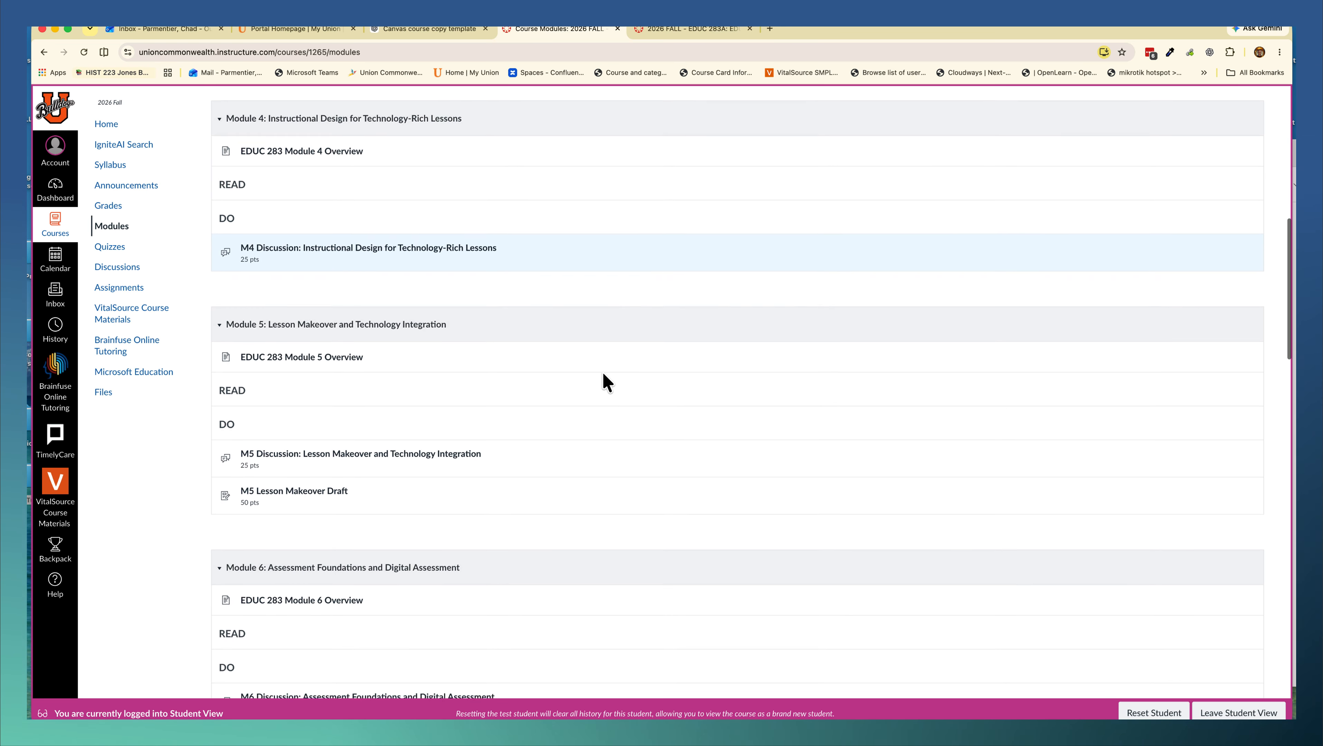
scroll(604, 375, "up", 7)
scroll(606, 381, "down", 5)
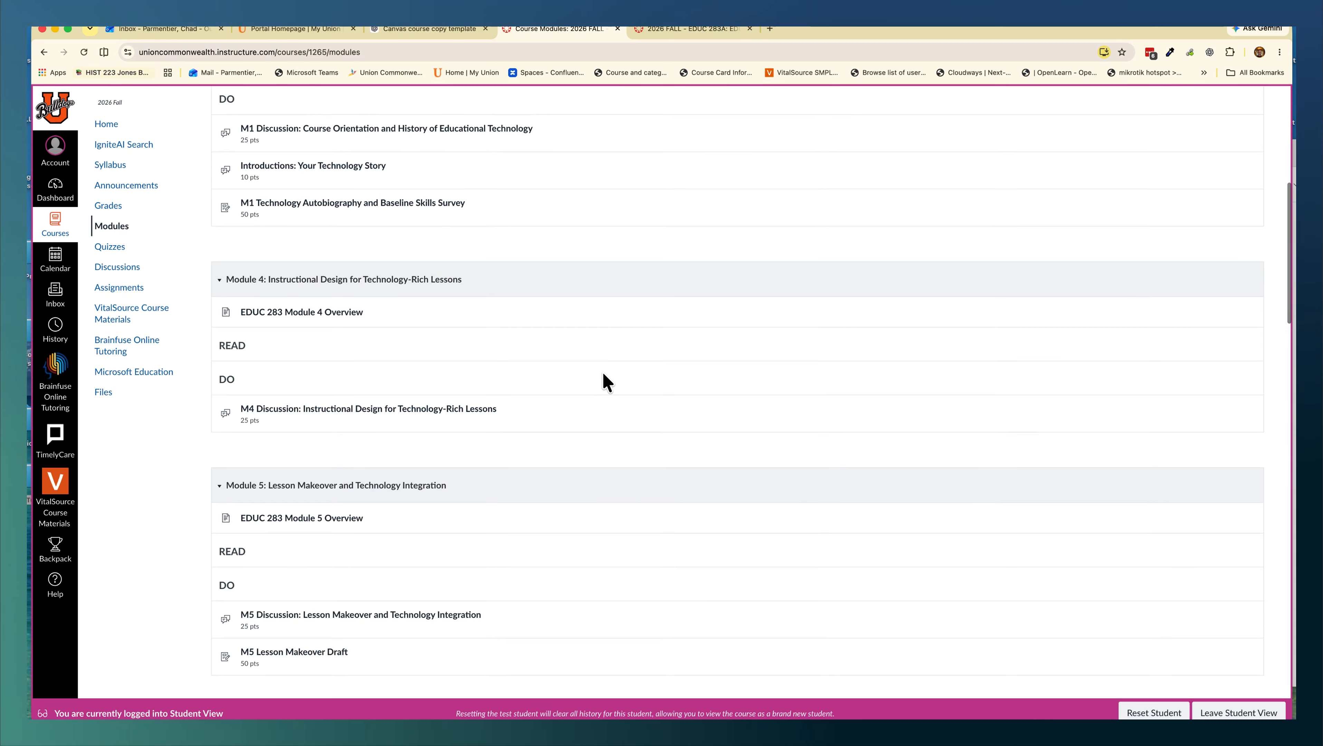
scroll(605, 382, "up", 5)
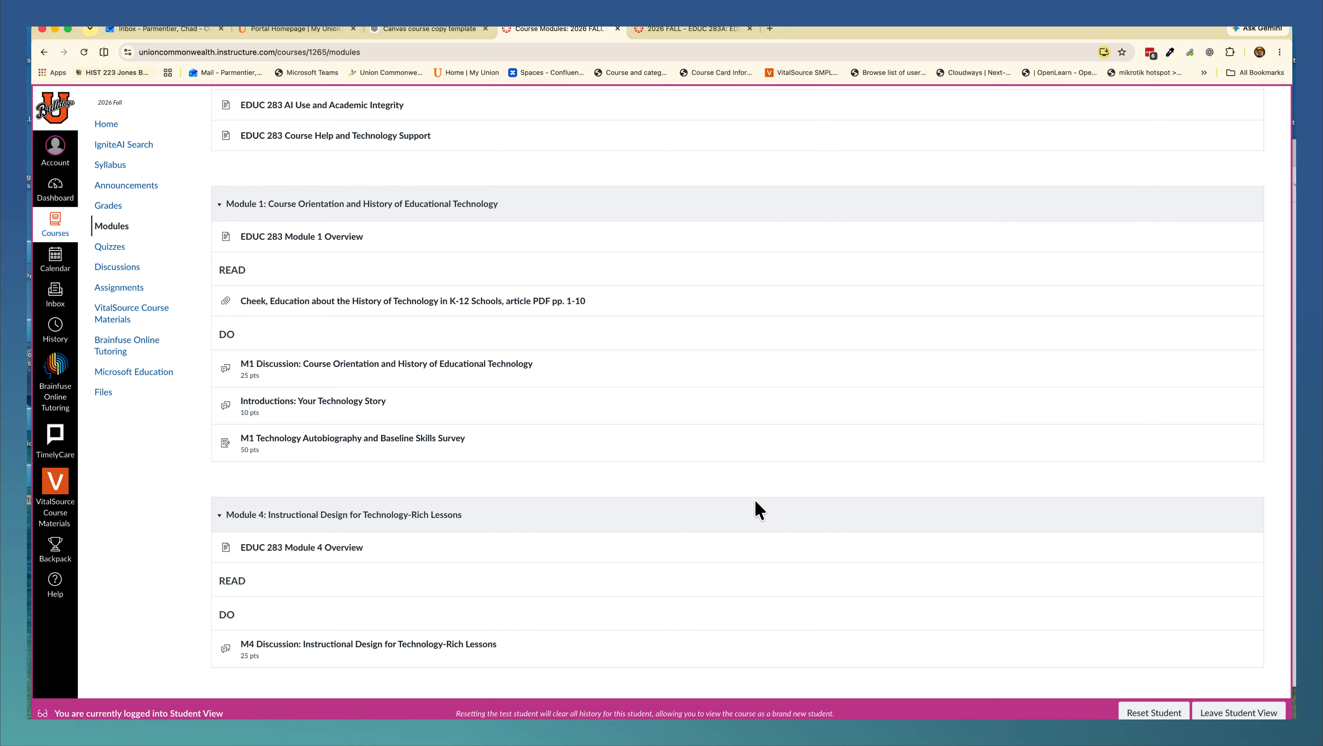
scroll(758, 509, "down", 15)
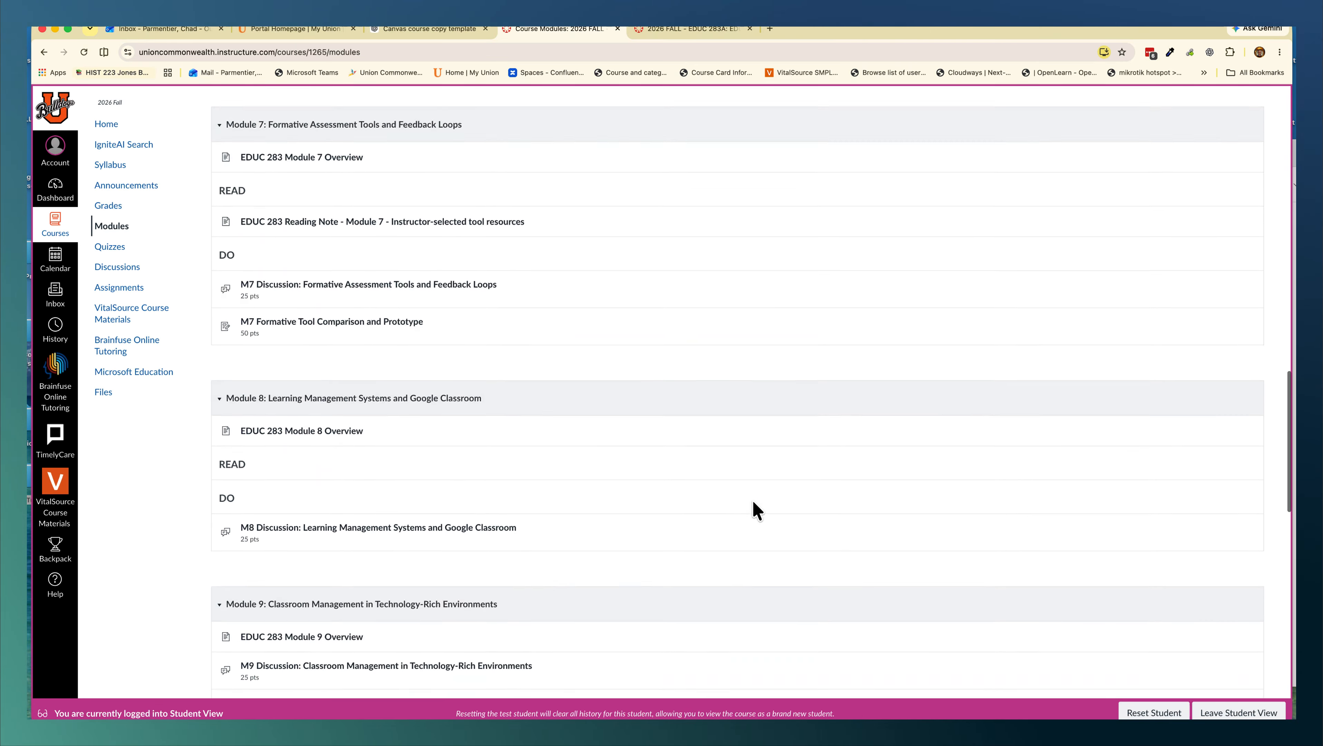
scroll(757, 510, "down", 20)
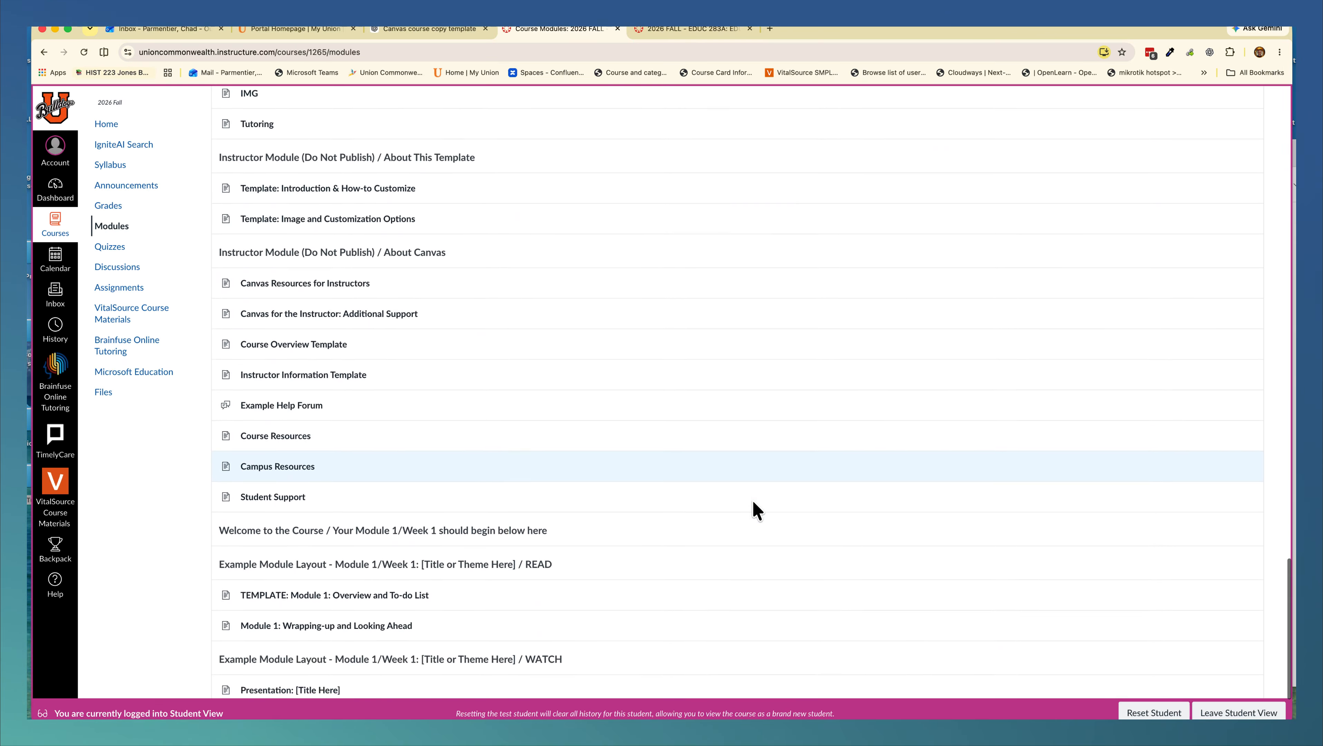
scroll(755, 508, "up", 8)
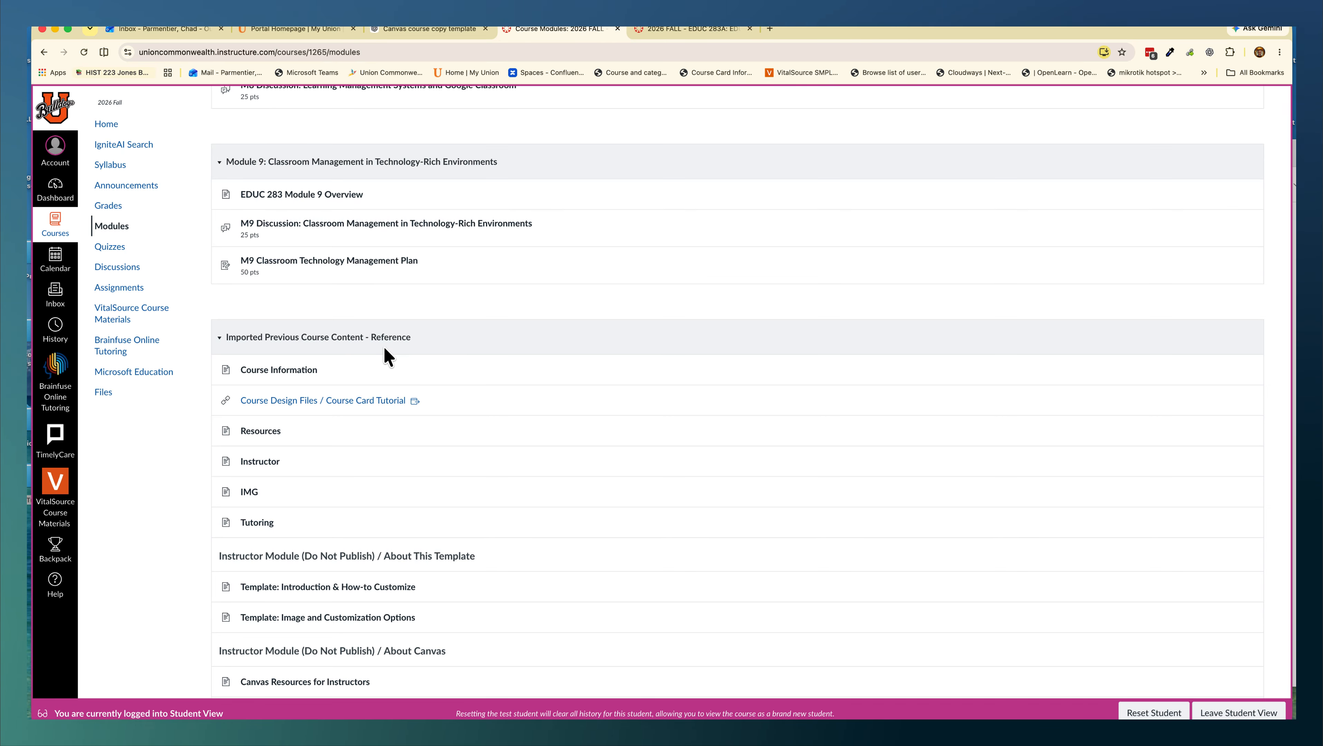
scroll(384, 347, "up", 20)
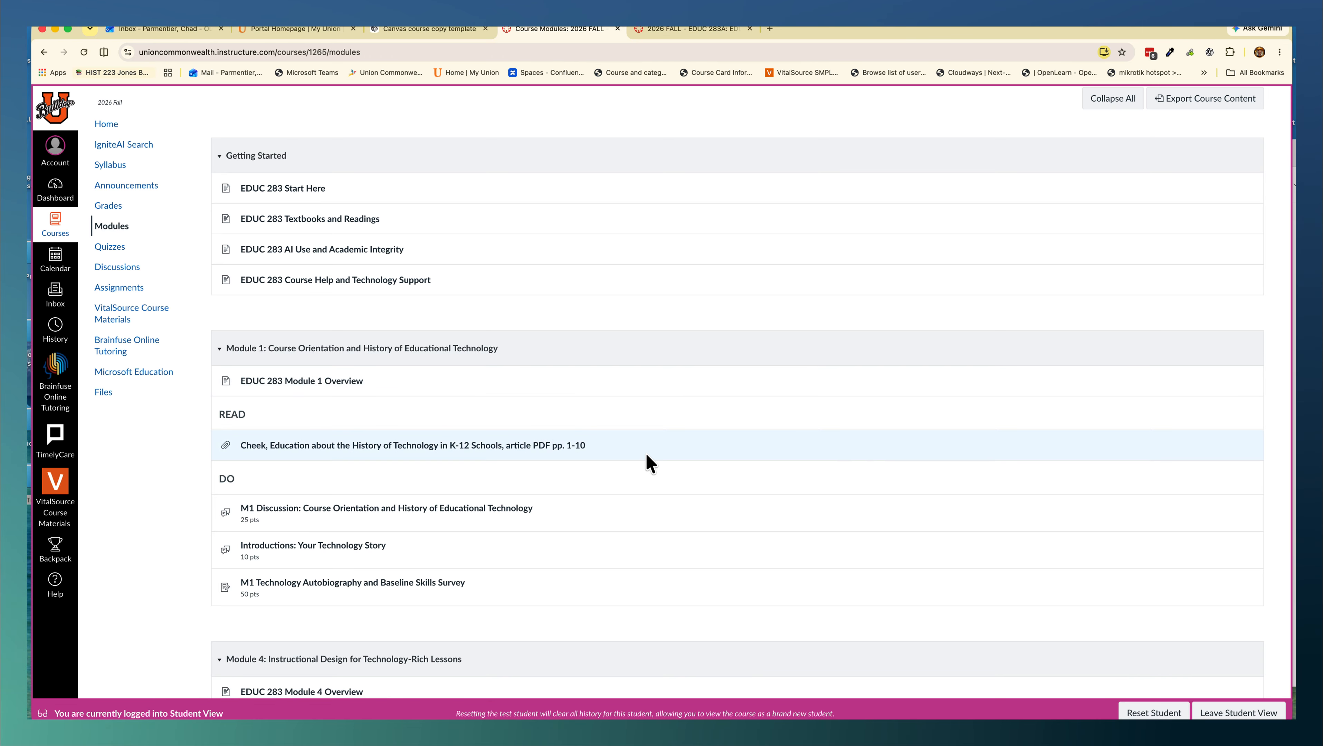
left_click(1213, 714)
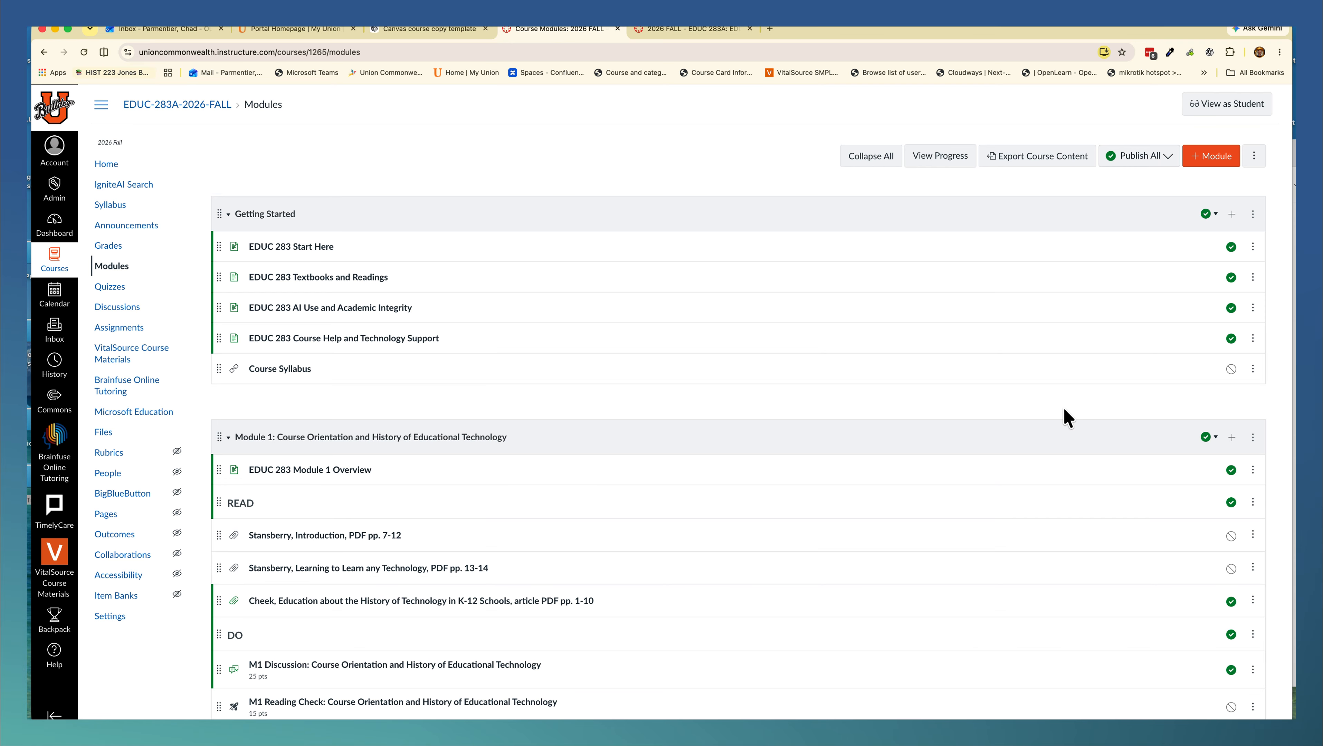
right_click(1207, 183)
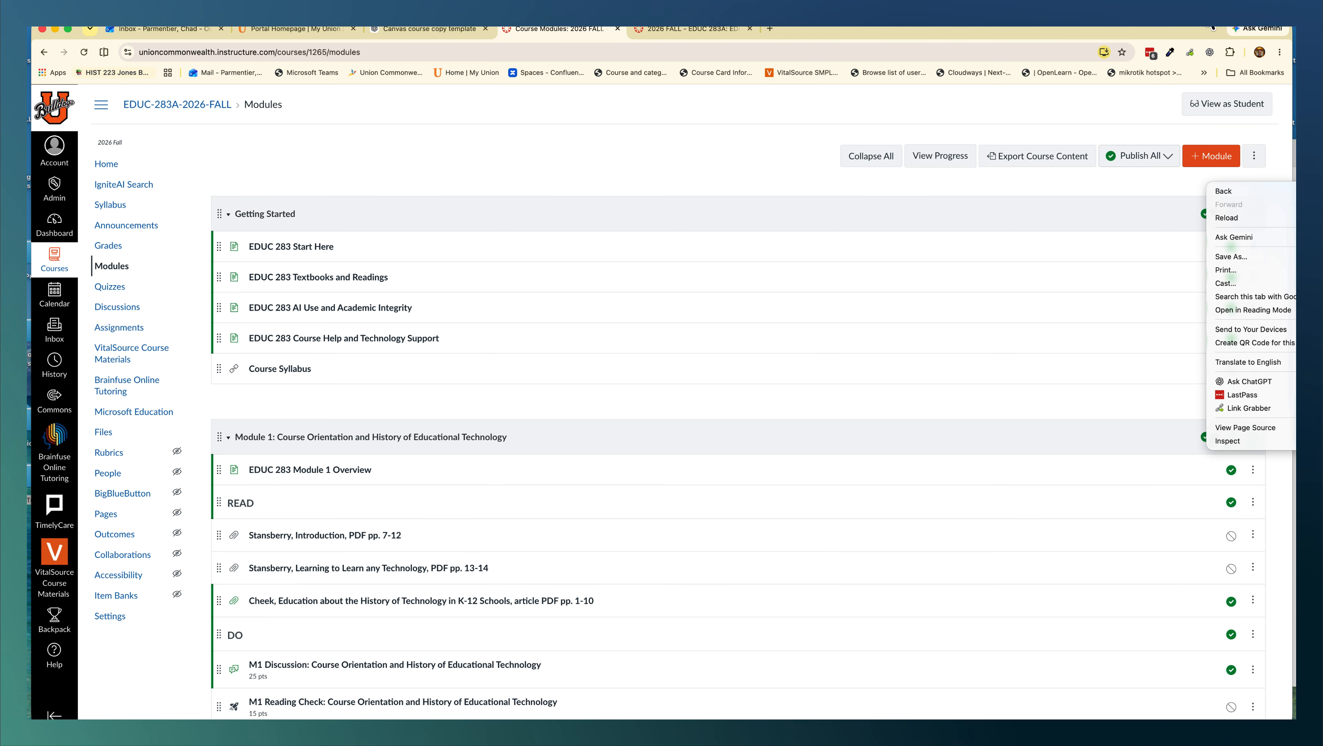